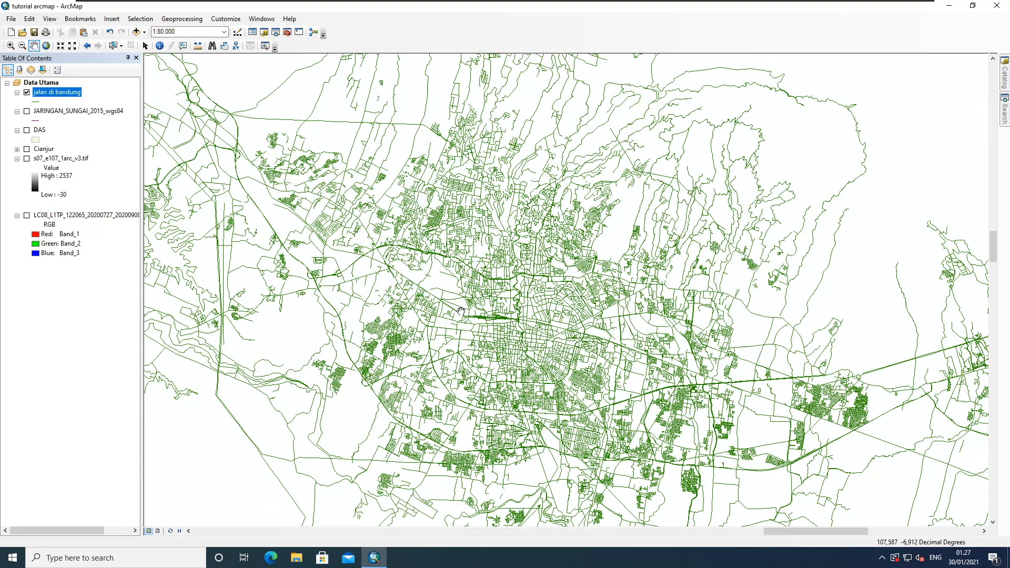
Open the properties of the jalan di bandung layer and move the dialog aside to uncover the map
scroll(457, 231, "up", 1)
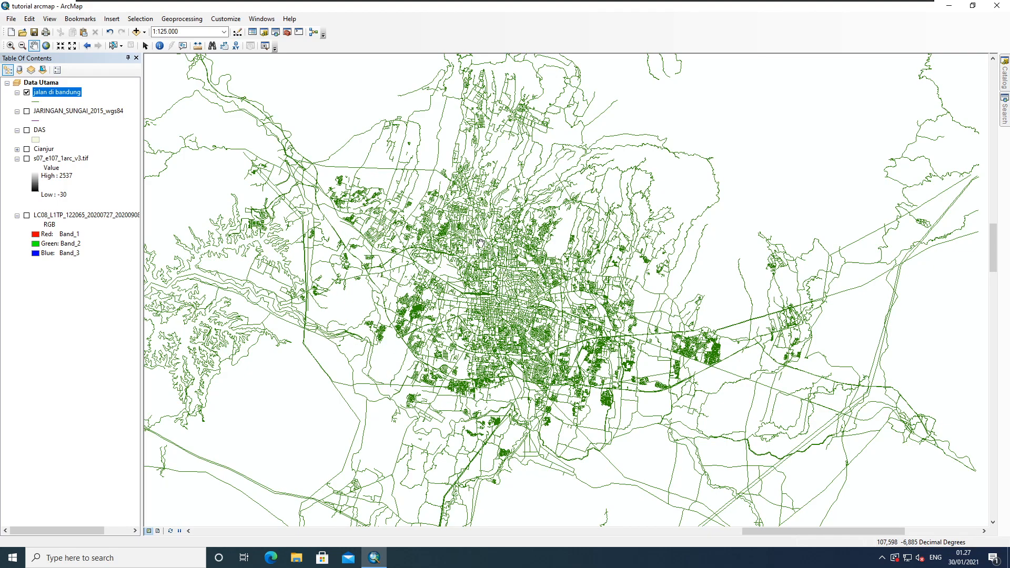
left_click(54, 92)
double_click(54, 93)
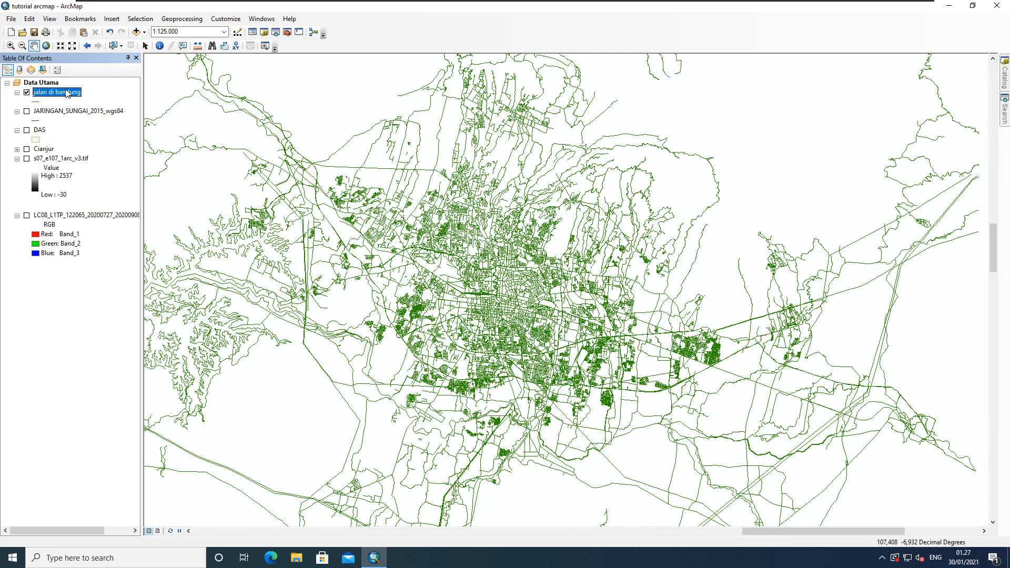
right_click(67, 93)
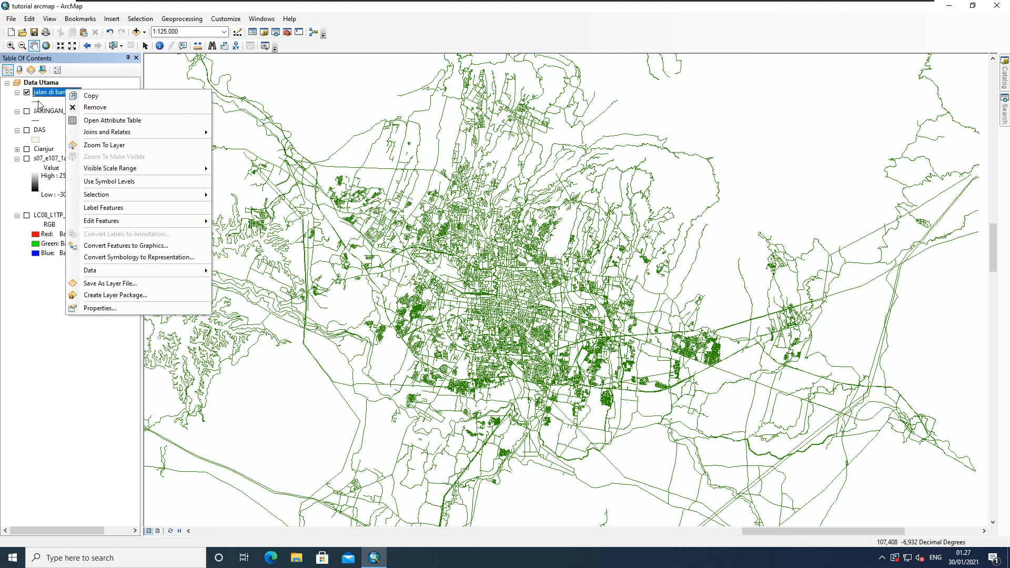
left_click(40, 95)
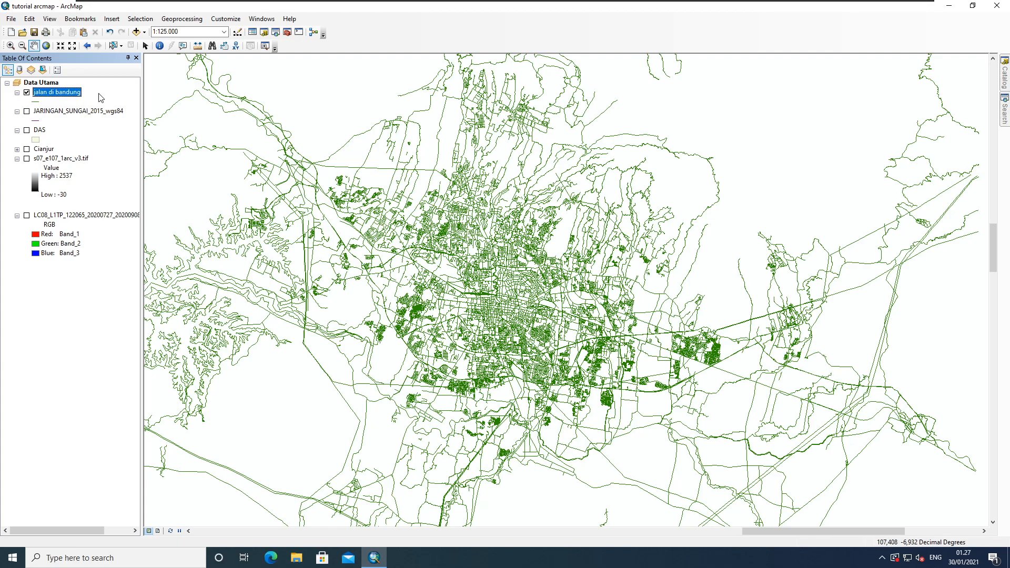
right_click(76, 98)
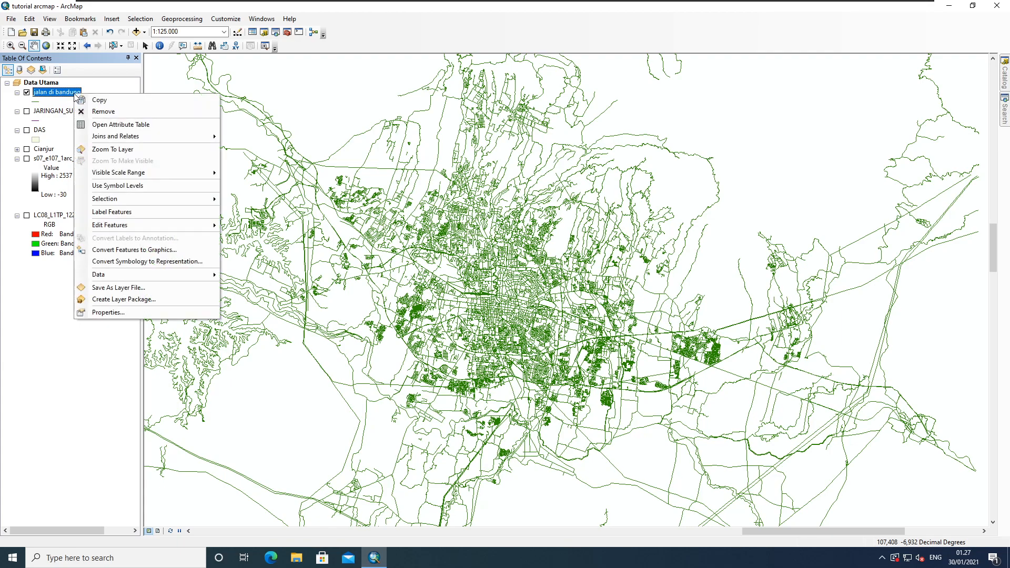
left_click(117, 312)
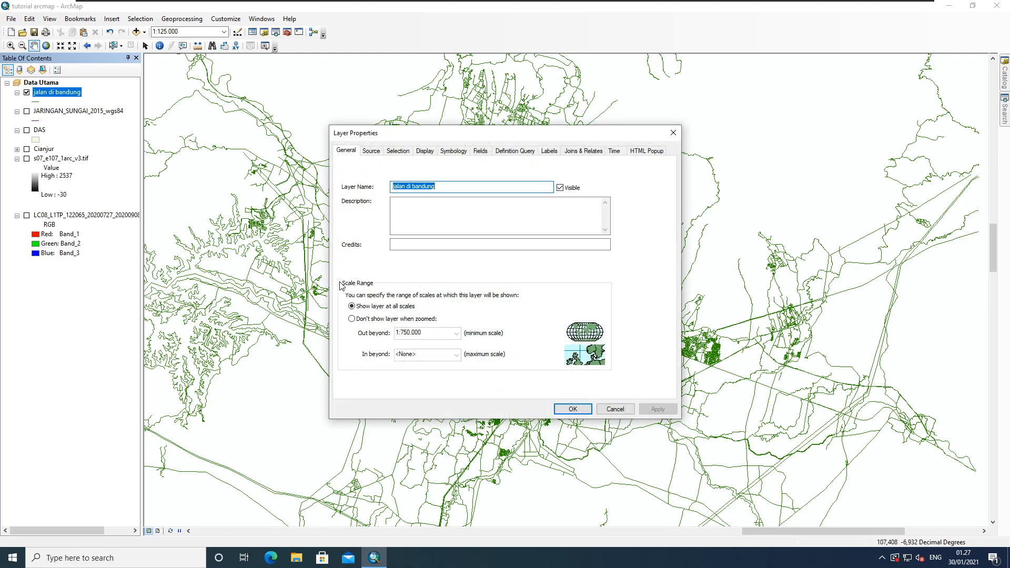
left_click_drag(393, 137, 612, 90)
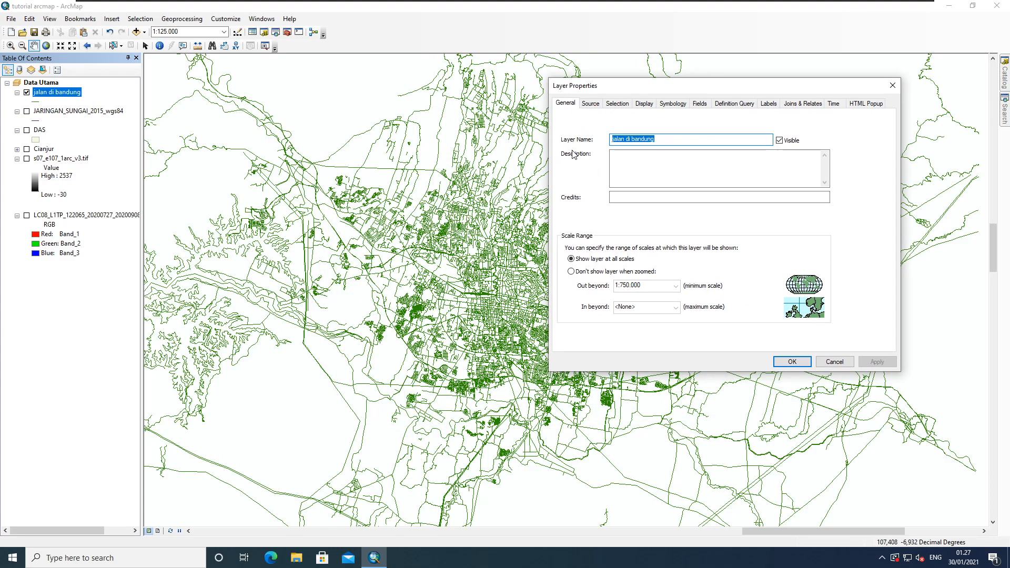
Switch the jalan di bandung layer's visibility off and on again, applying each change
left_click(781, 142)
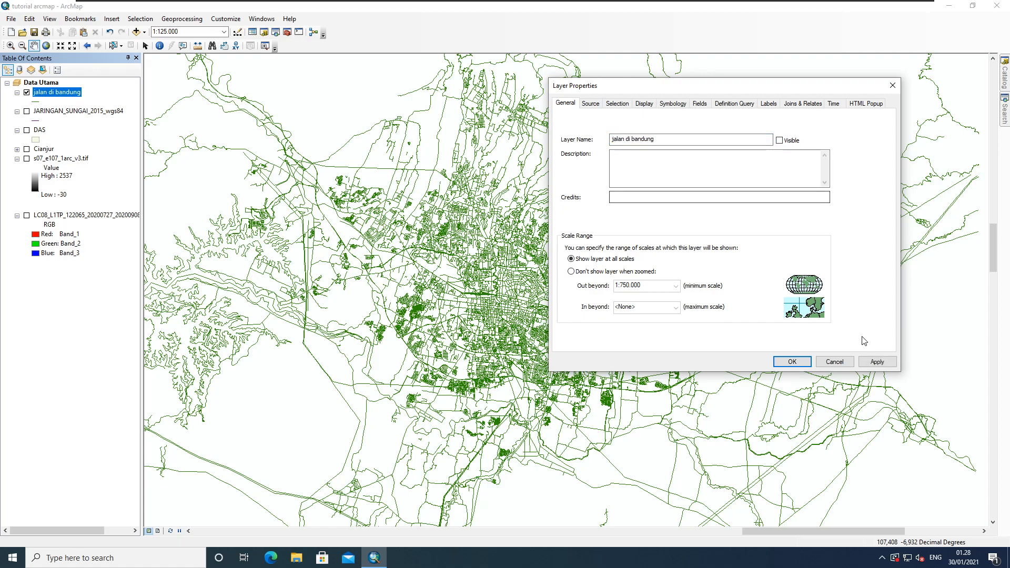
left_click(877, 362)
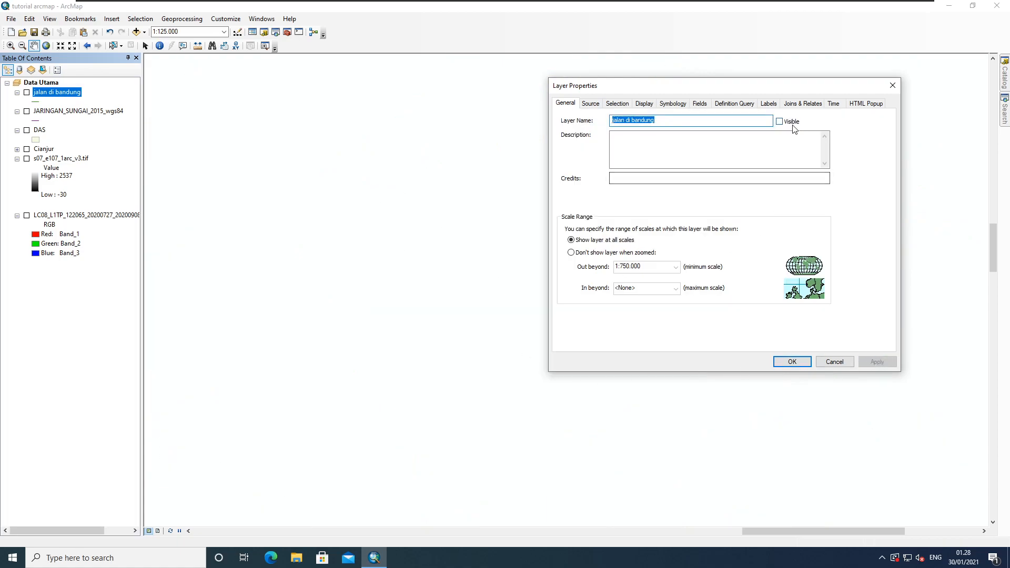
left_click(779, 122)
left_click(876, 360)
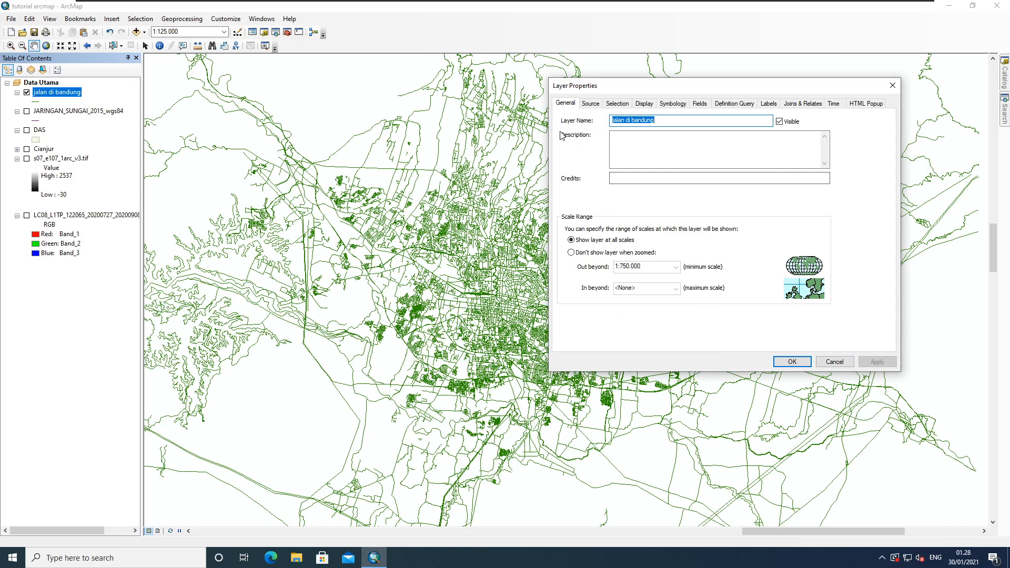
Enter the layer description "jalan-jalan yang ada di bandung", fill in the author's full name as credits, and accept the properties
left_click(615, 139)
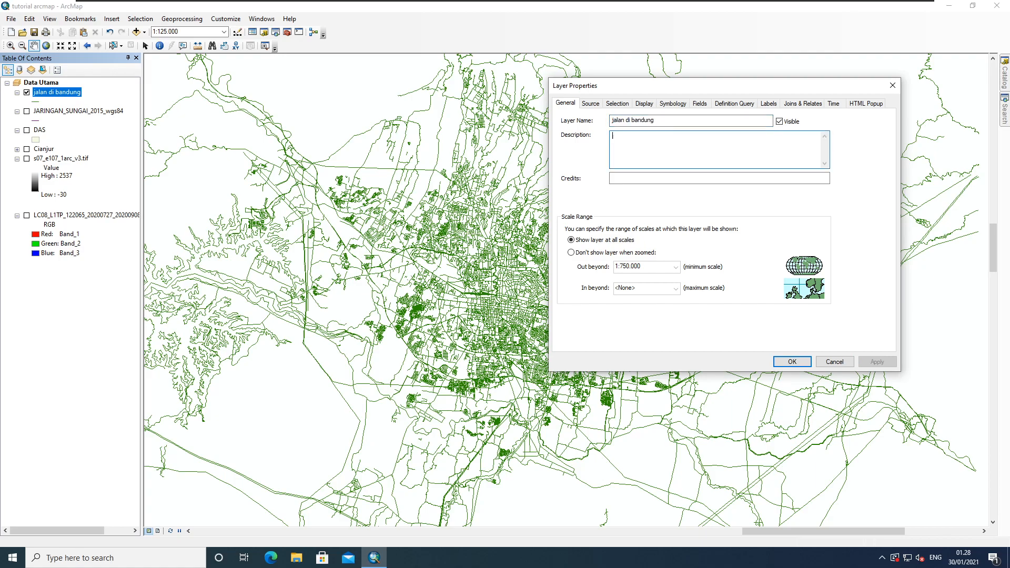
type("jaka")
type("n-jalan yang ada di bandung")
left_click(614, 178)
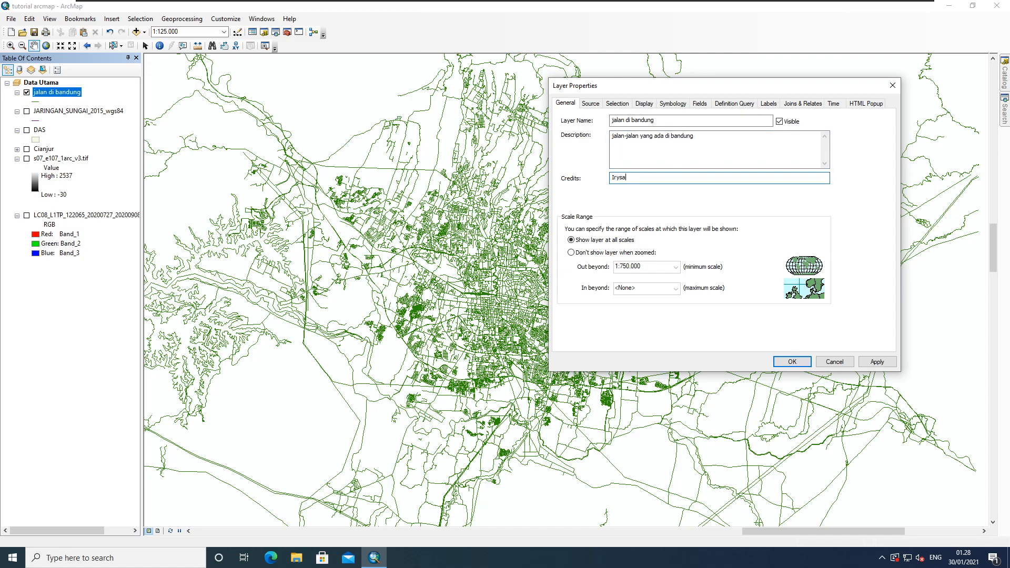
left_click(874, 363)
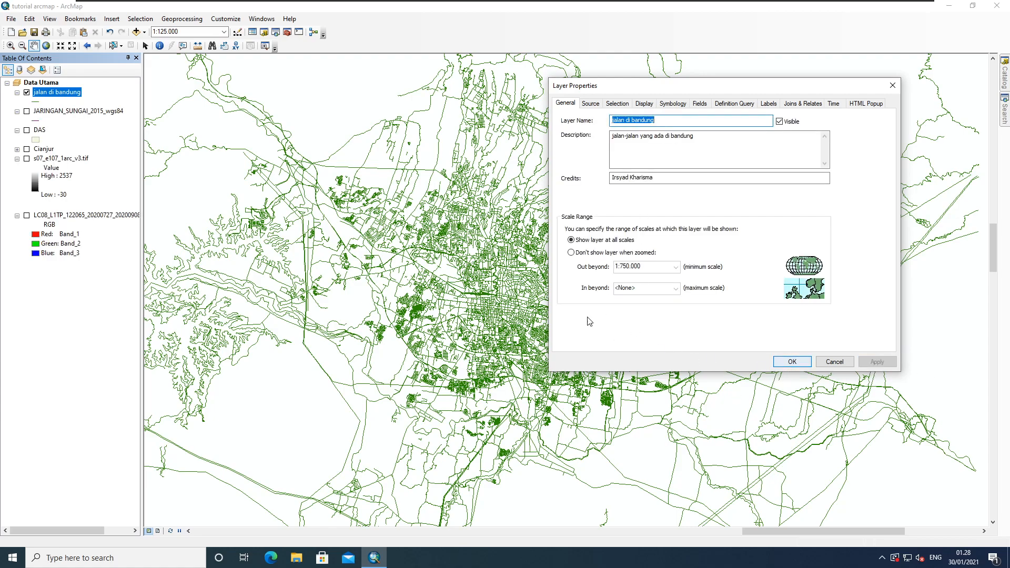
left_click_drag(655, 178, 613, 177)
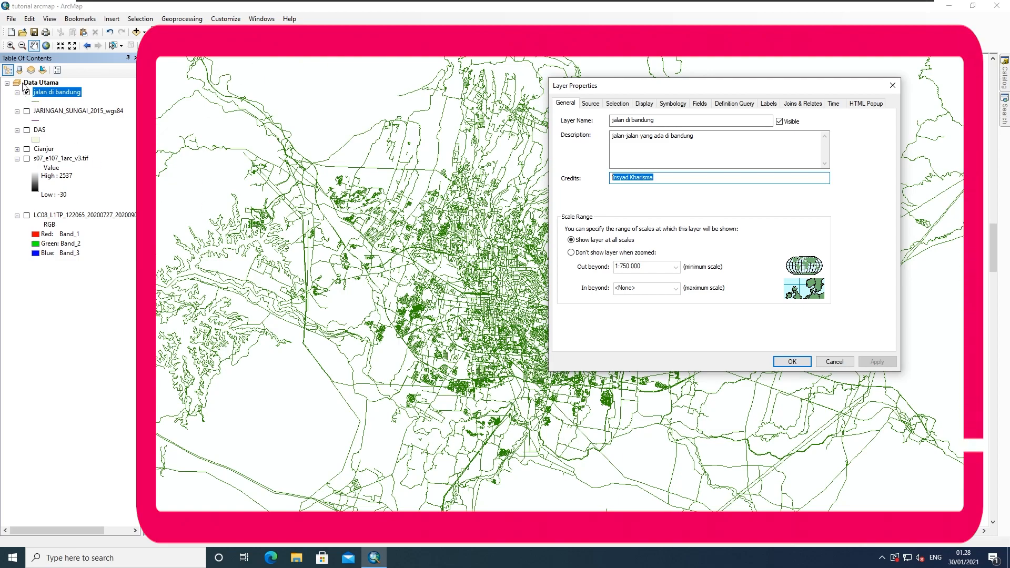
left_click(792, 362)
left_click(50, 83)
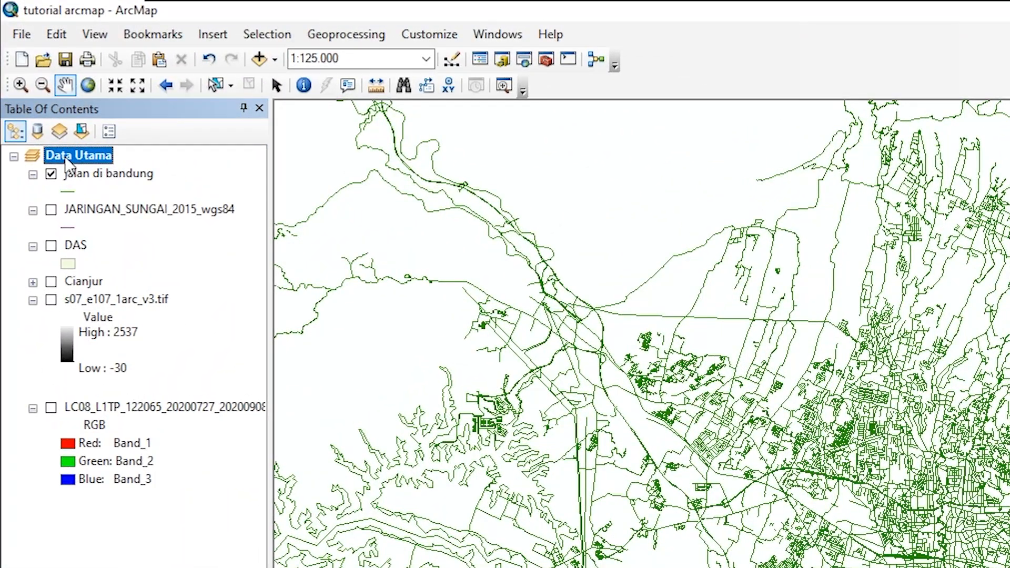
right_click(71, 158)
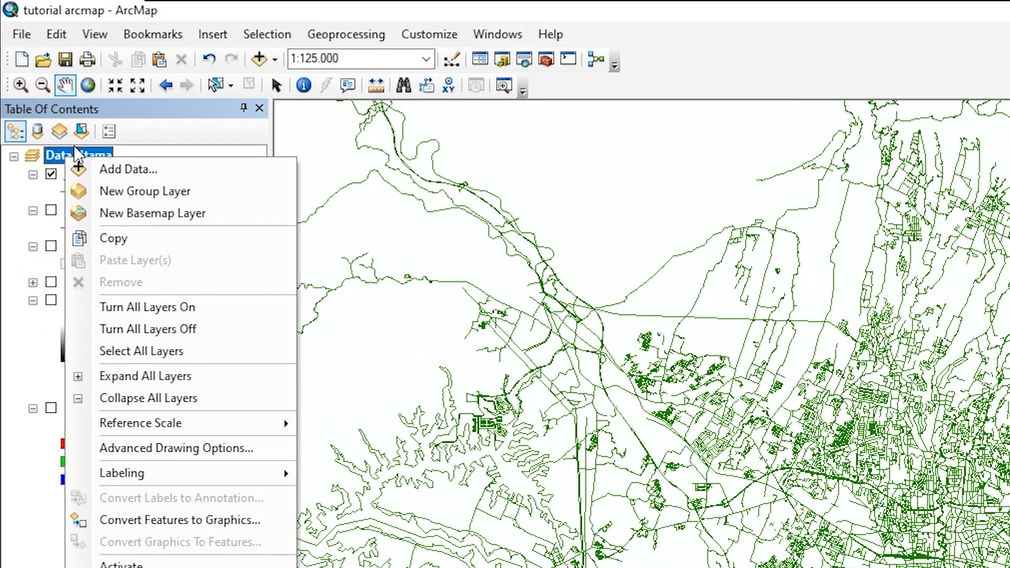
left_click(79, 154)
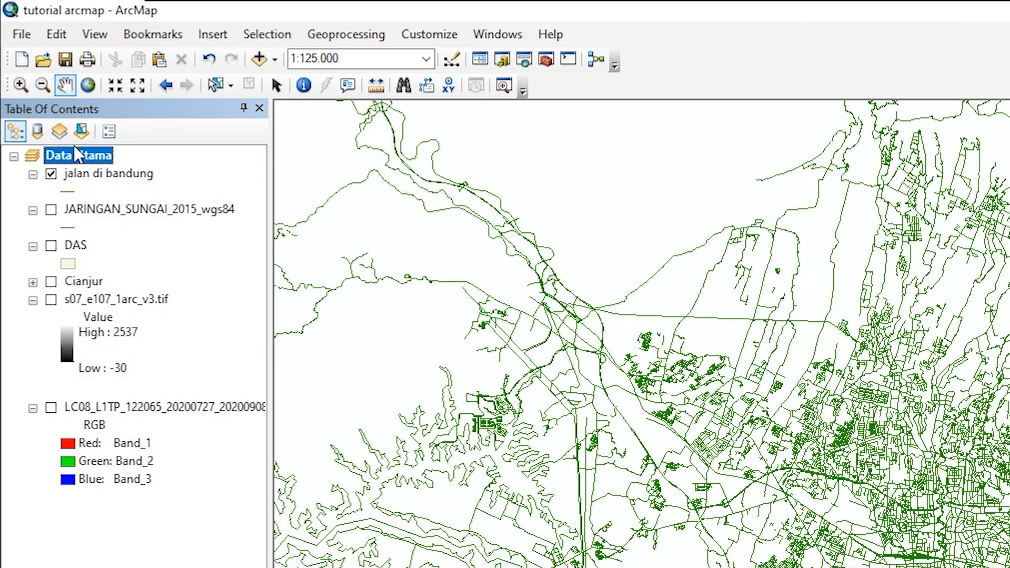
left_click(250, 563)
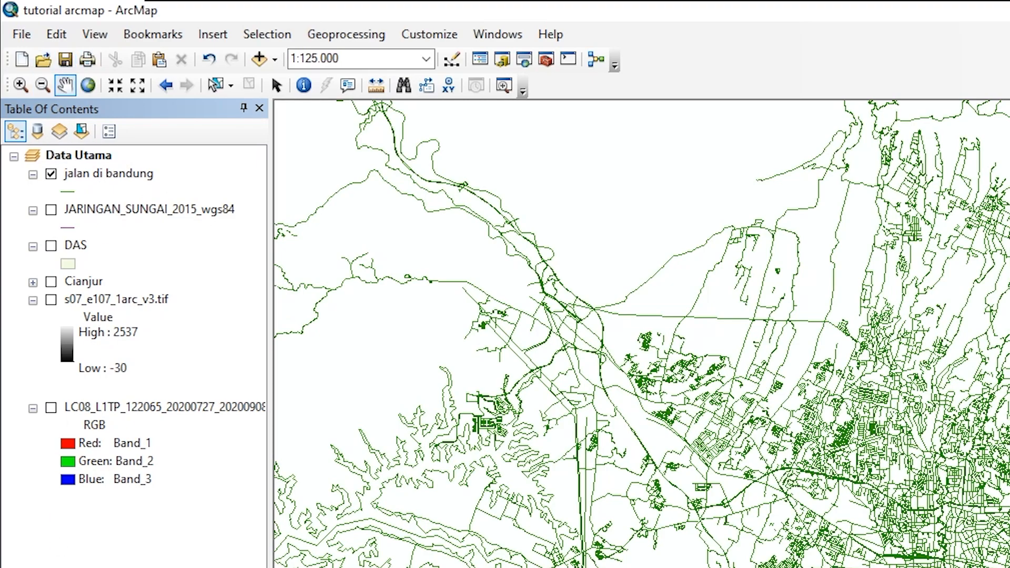
Insert a new data frame and copy the jalan di bandung layer into it from Data Utama
left_click(30, 41)
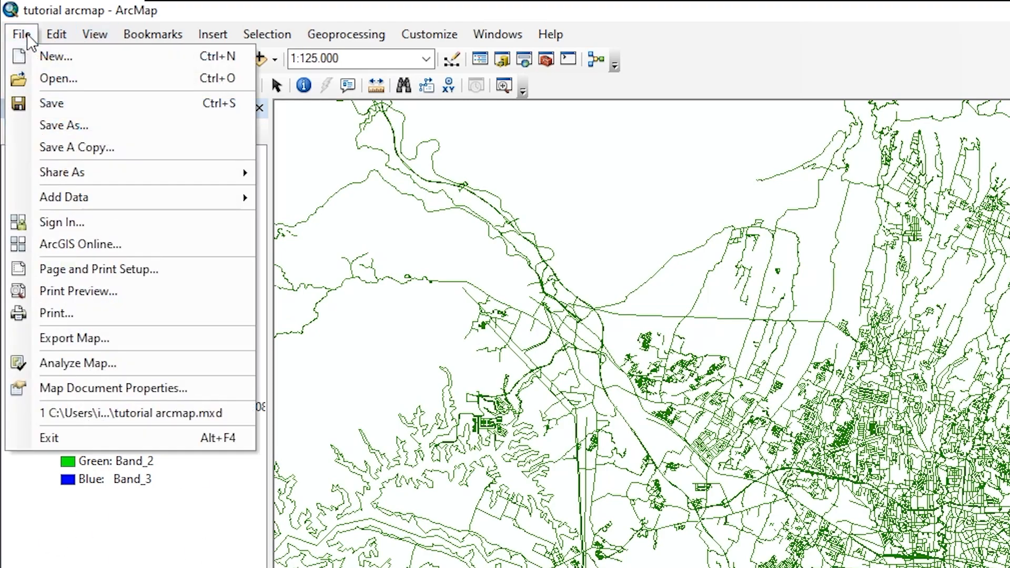
left_click(220, 40)
left_click(227, 38)
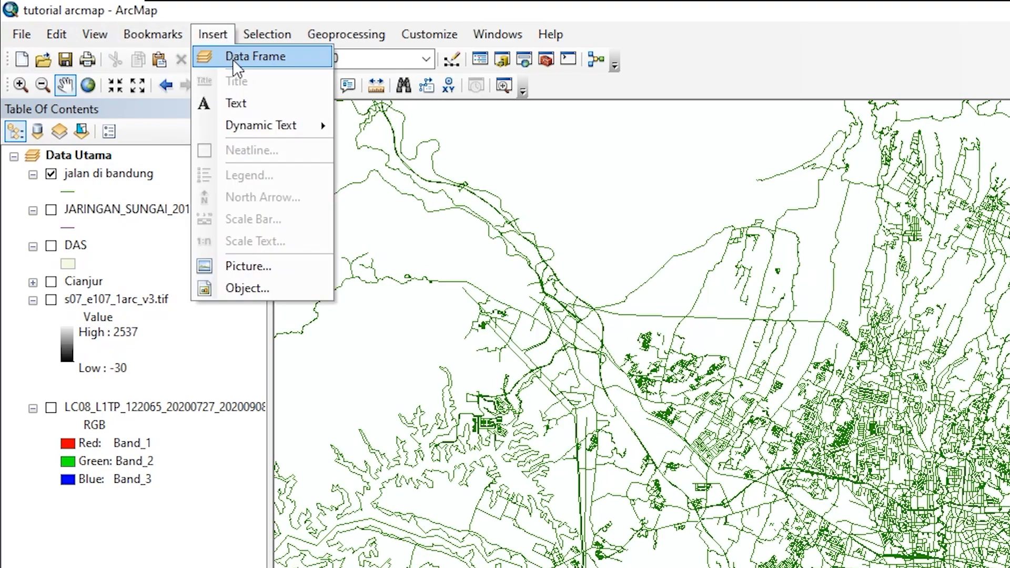
left_click(232, 56)
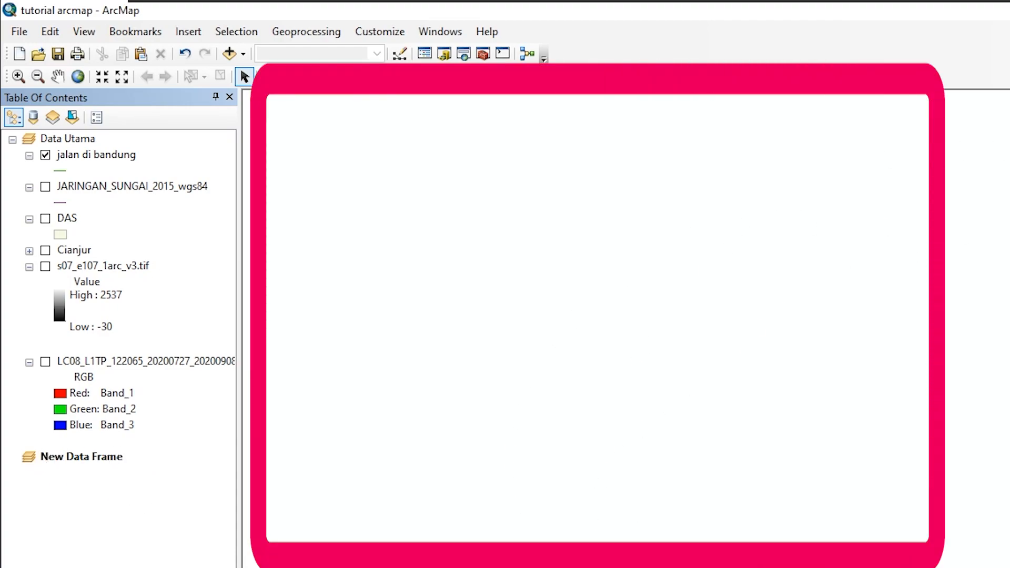
left_click_drag(88, 158, 87, 502)
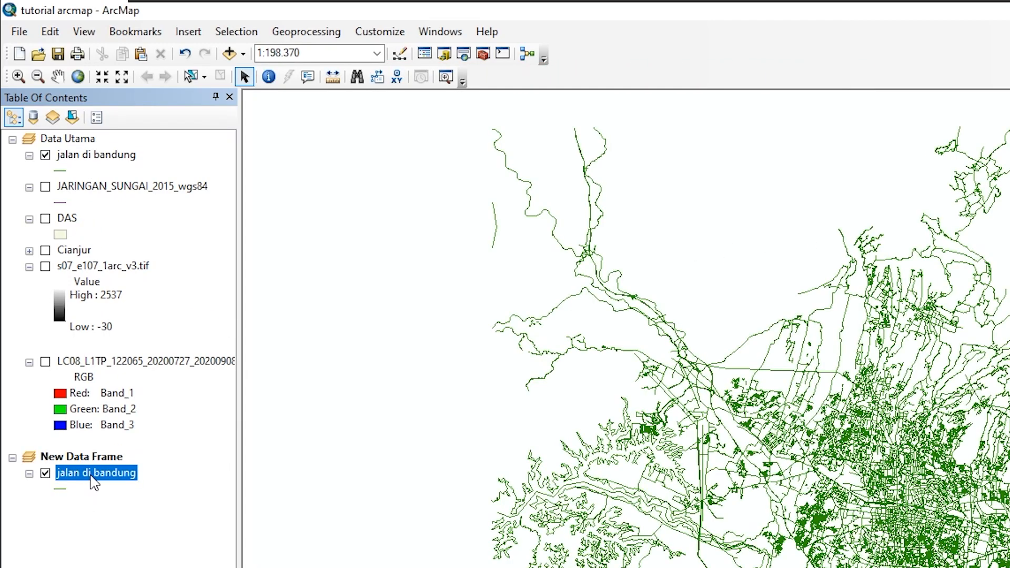
Activate the Data Utama data frame so that its layers are displayed on the map
right_click(80, 141)
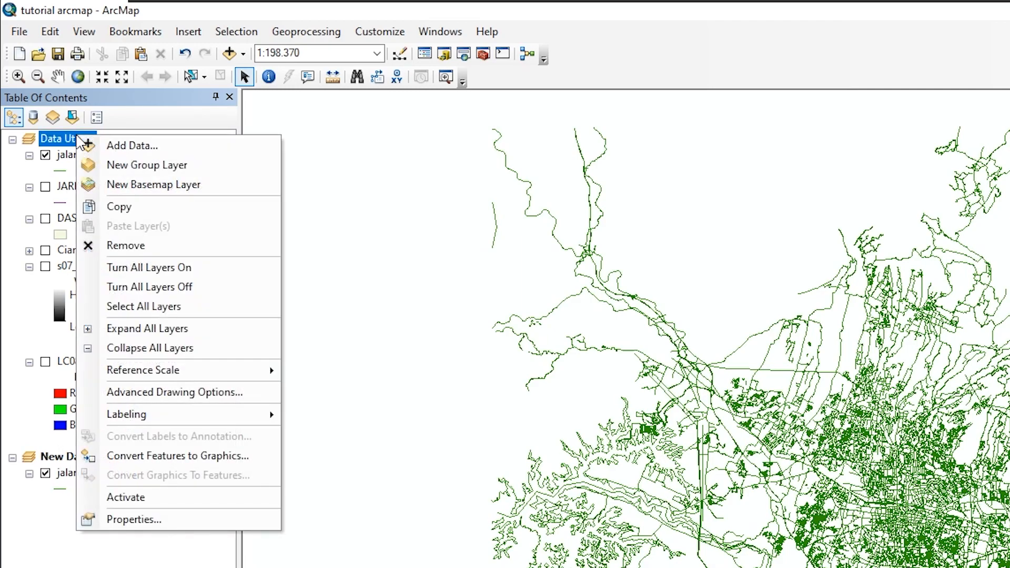
left_click(126, 506)
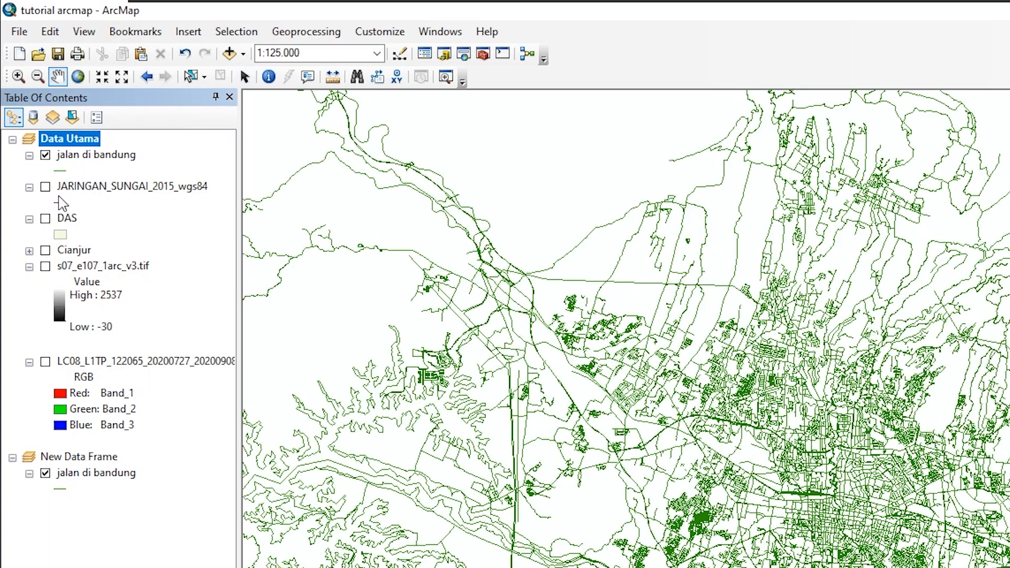
left_click(44, 154)
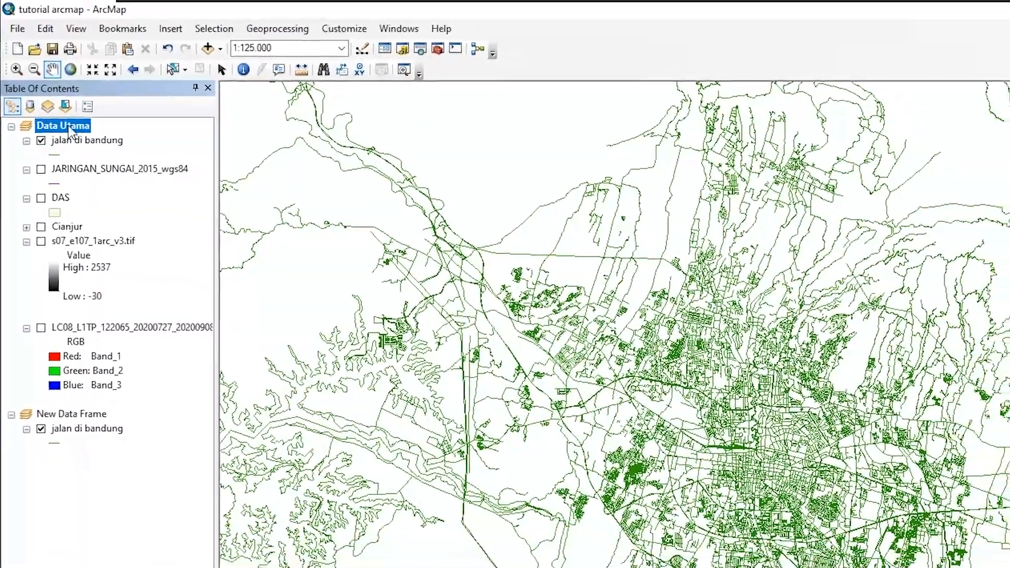
right_click(75, 140)
left_click(113, 446)
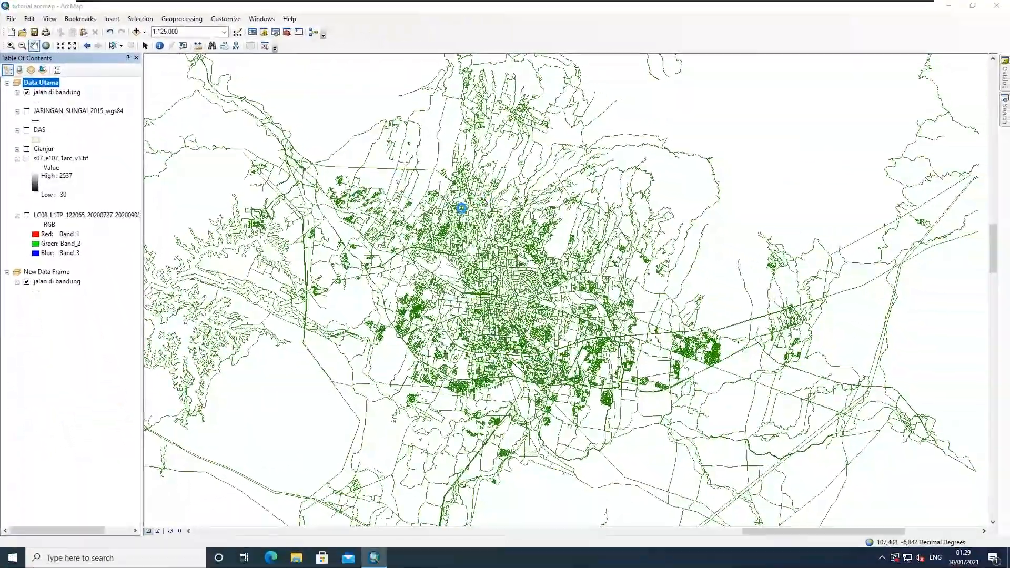
left_click(626, 107)
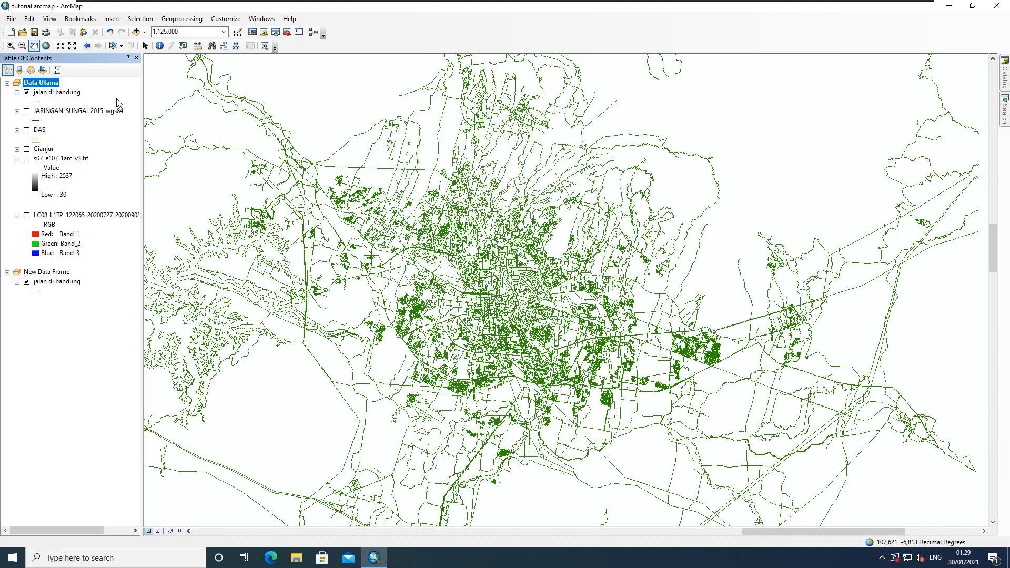
Restrict the jalan di bandung layer in Data Utama to a scale range, hiding it when zoomed out beyond 1:500.000, and apply it
right_click(52, 92)
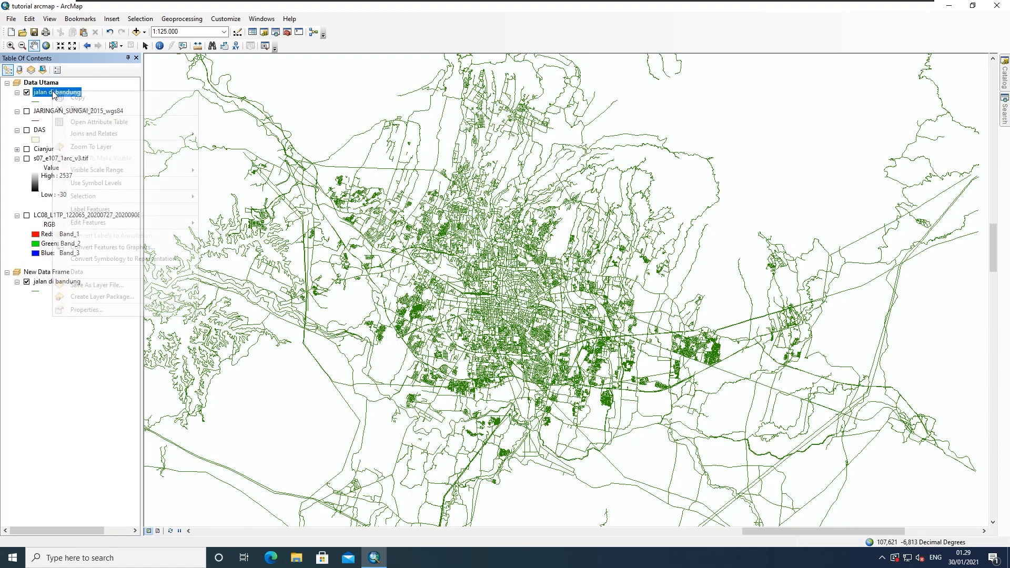
left_click(108, 310)
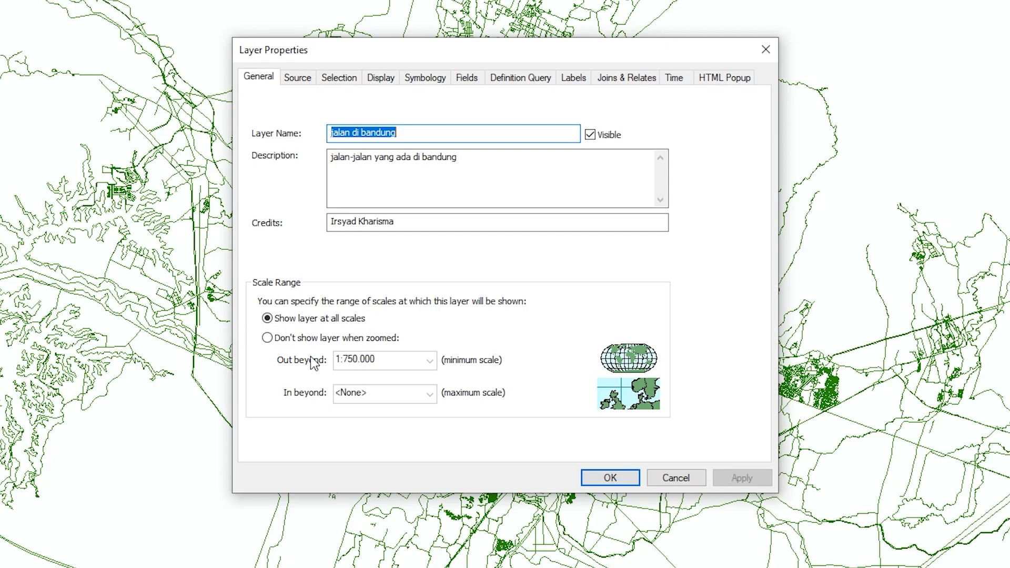
left_click(270, 342)
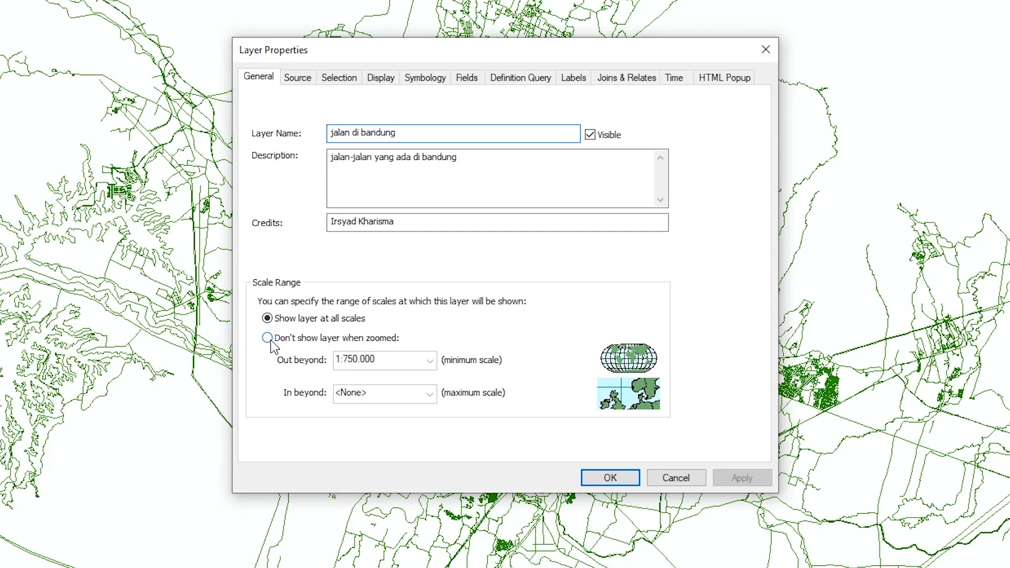
left_click(268, 338)
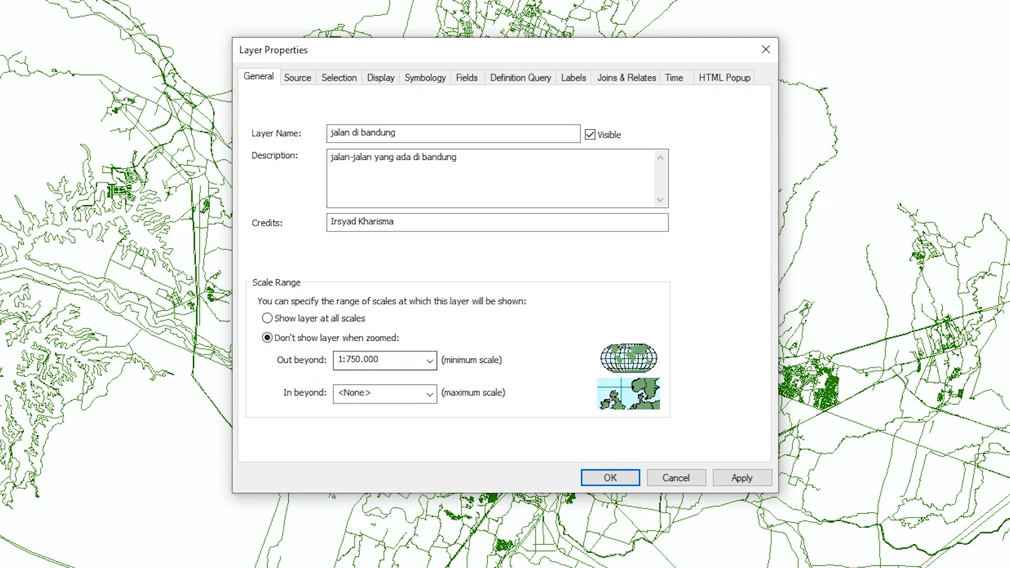
double_click(336, 359)
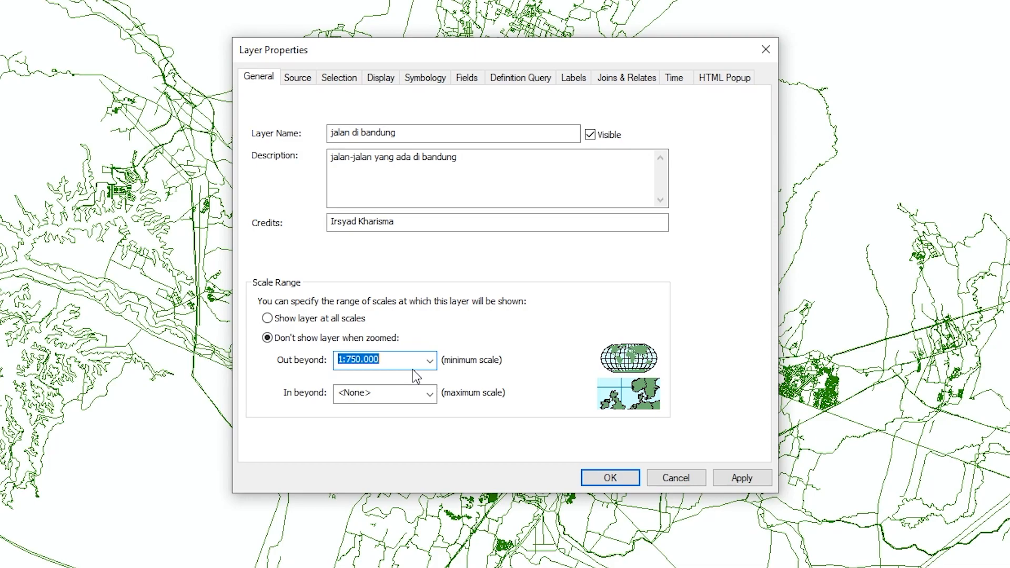
left_click(429, 362)
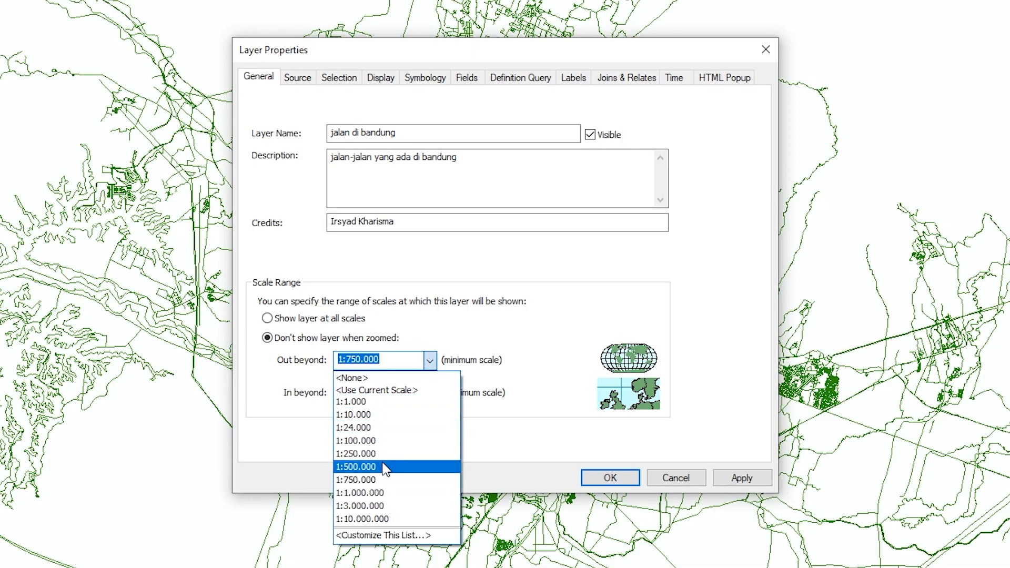
left_click(388, 467)
left_click(734, 478)
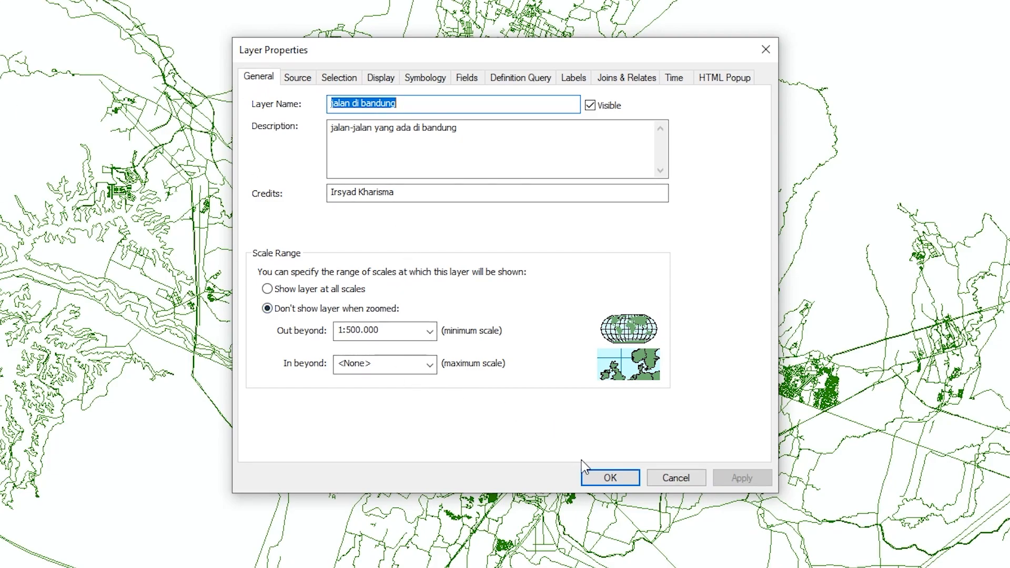
Hide the jalan di bandung layer when zoomed in beyond 1:100.000 and accept the properties
left_click(430, 364)
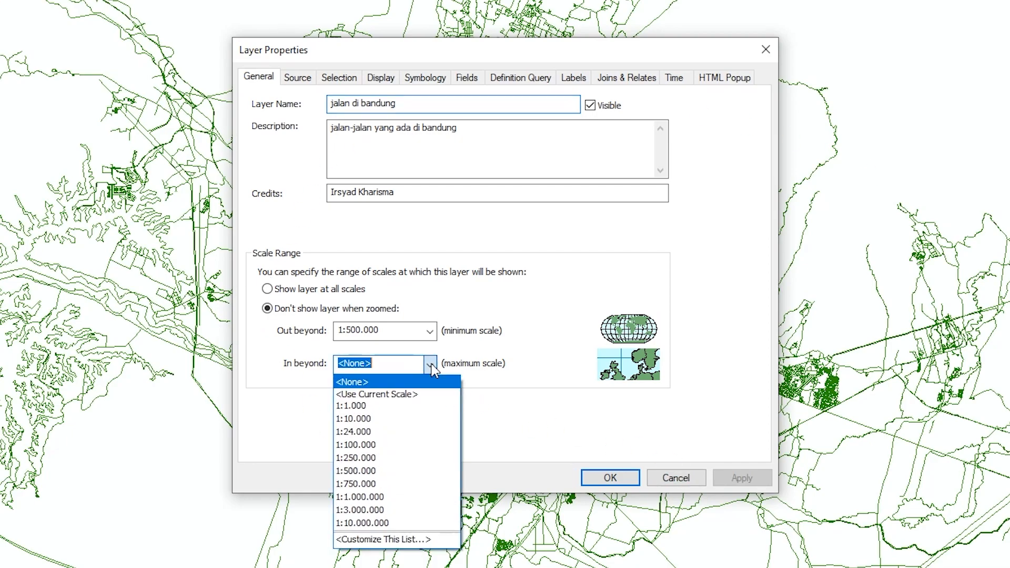
left_click(377, 450)
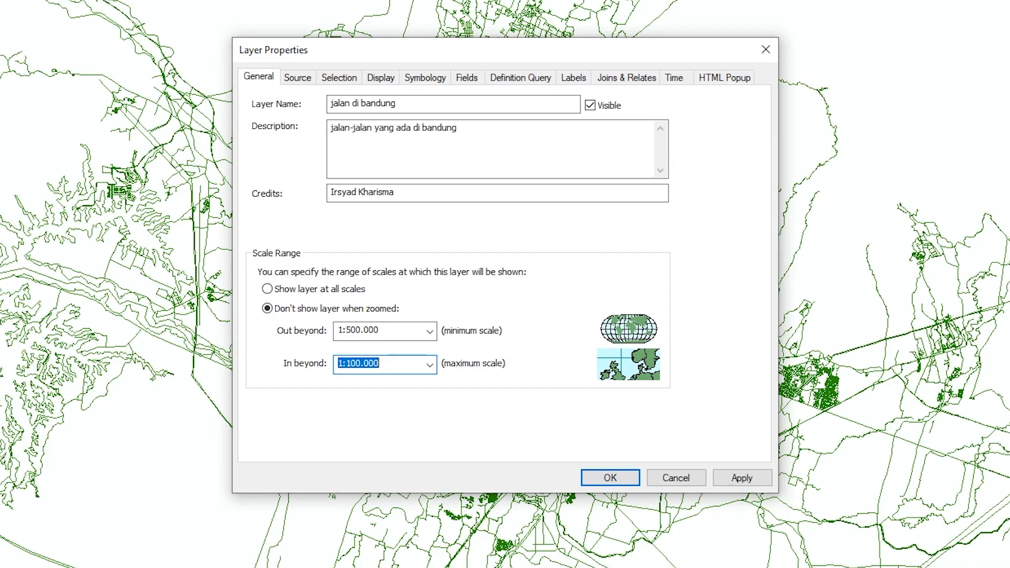
left_click(351, 363)
key("shift+End")
left_click(766, 479)
left_click(606, 477)
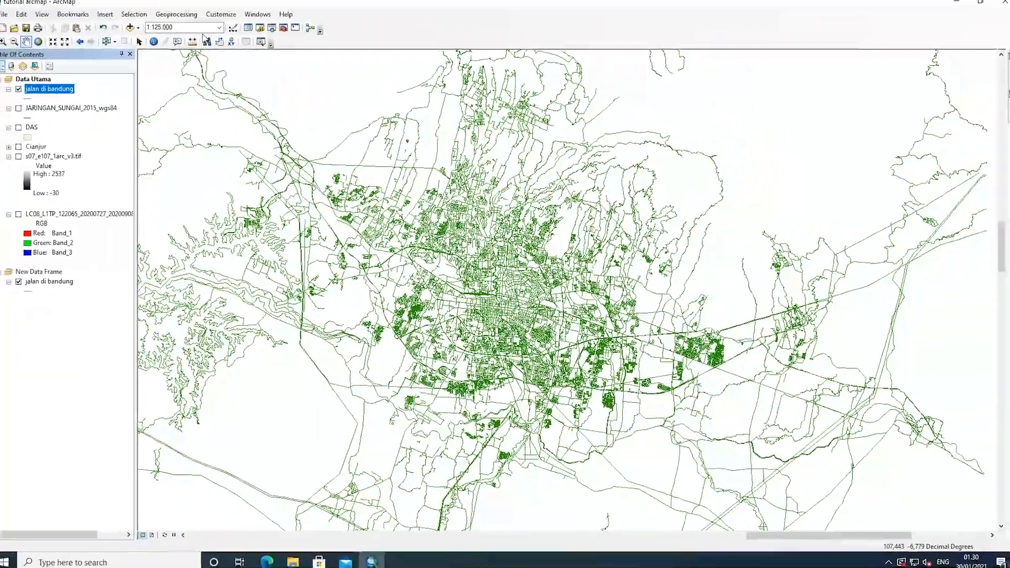
Check how the jalan di bandung layer displays at map scales inside and outside its scale range
scroll(421, 310, "up", 1)
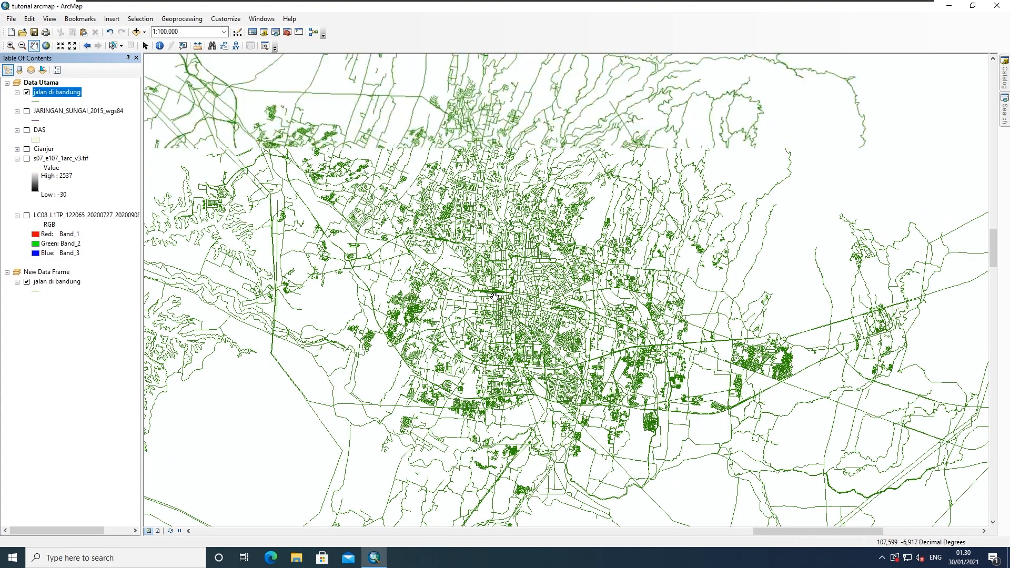
scroll(494, 297, "up", 1)
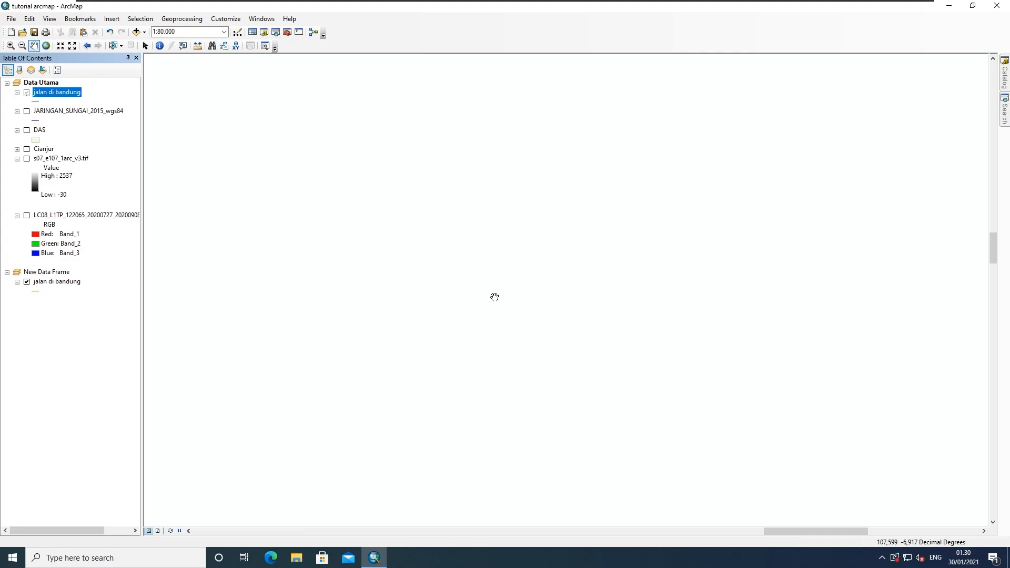
left_click(224, 32)
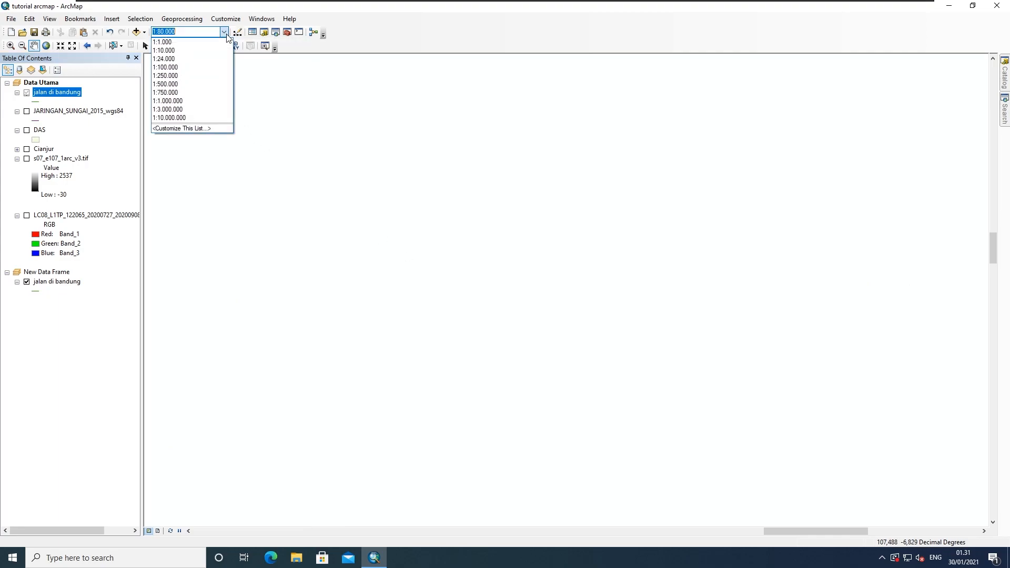
left_click(382, 210)
scroll(434, 274, "down", 1)
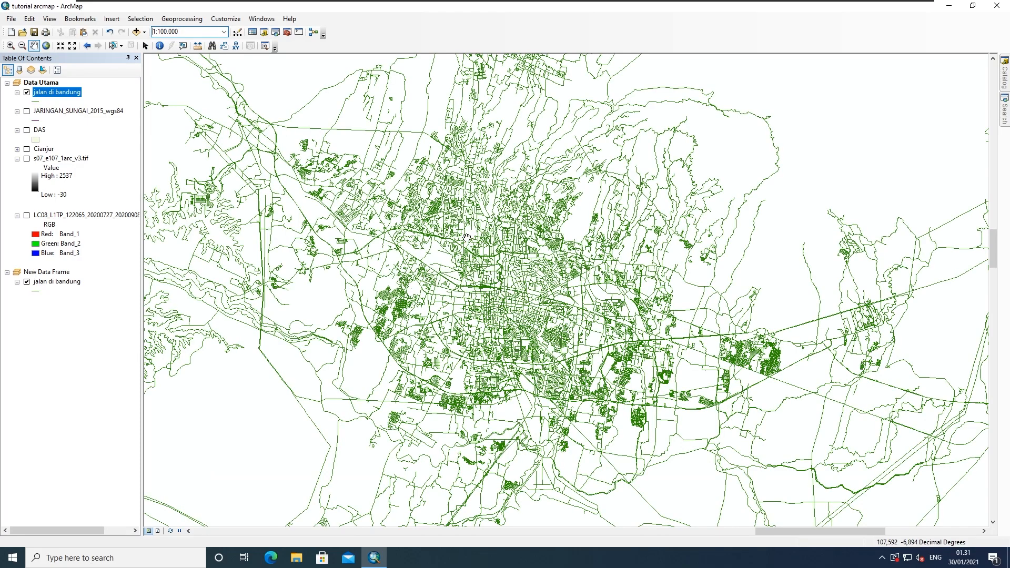
scroll(458, 302, "down", 2)
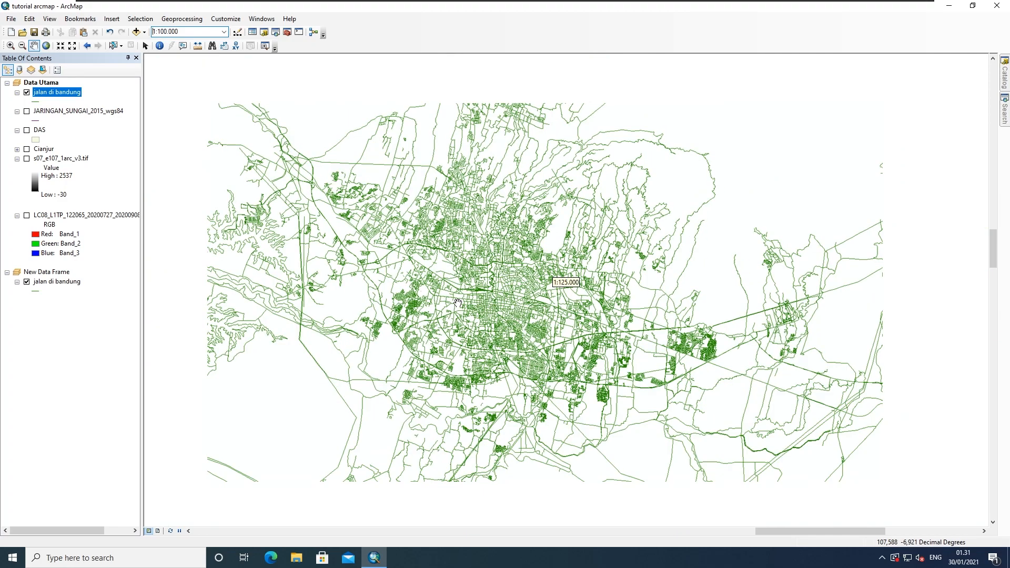
scroll(457, 303, "down", 4)
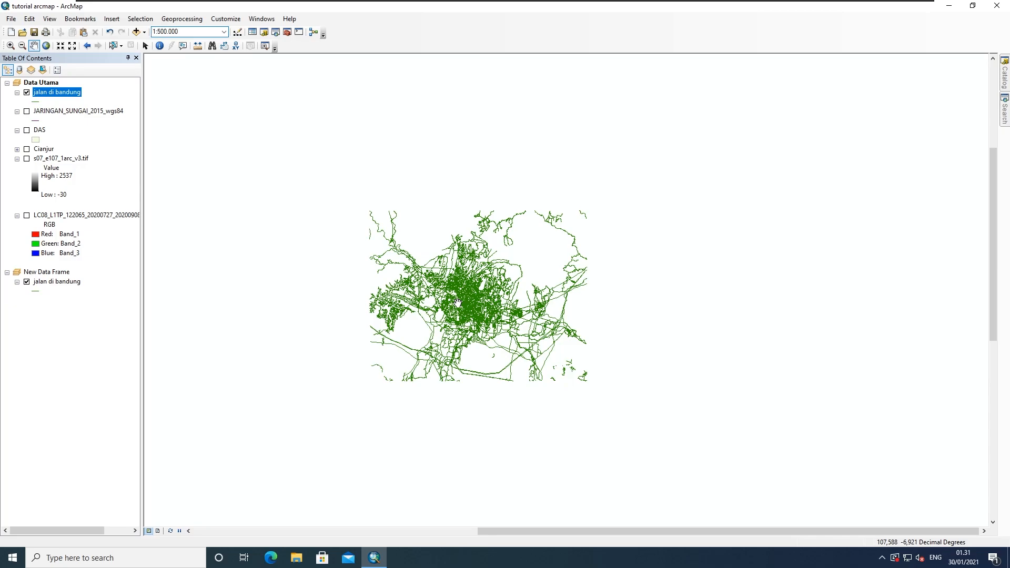
scroll(457, 303, "down", 1)
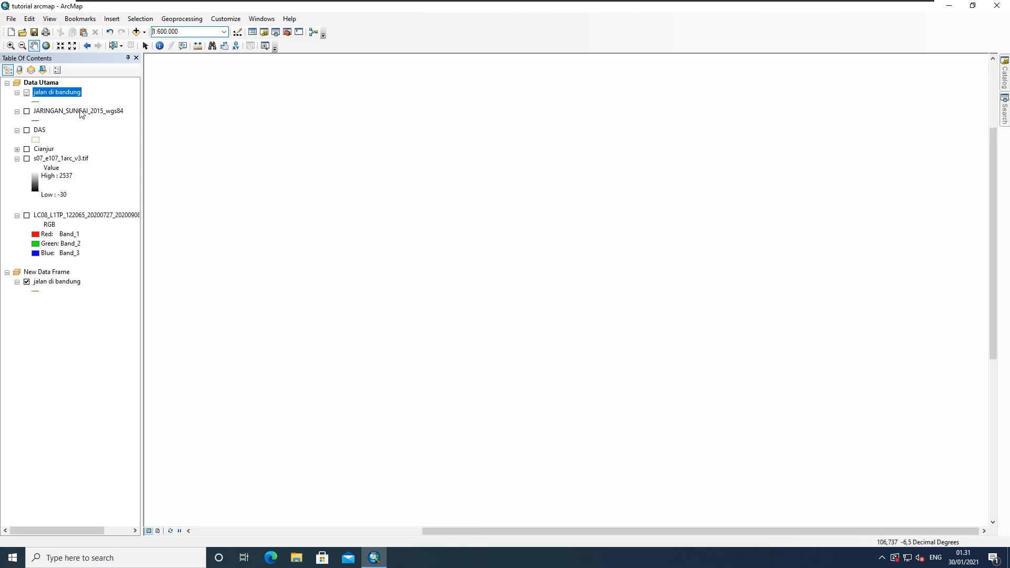
Set the jalan di bandung layer in Data Utama to show at all scales and apply it
right_click(67, 93)
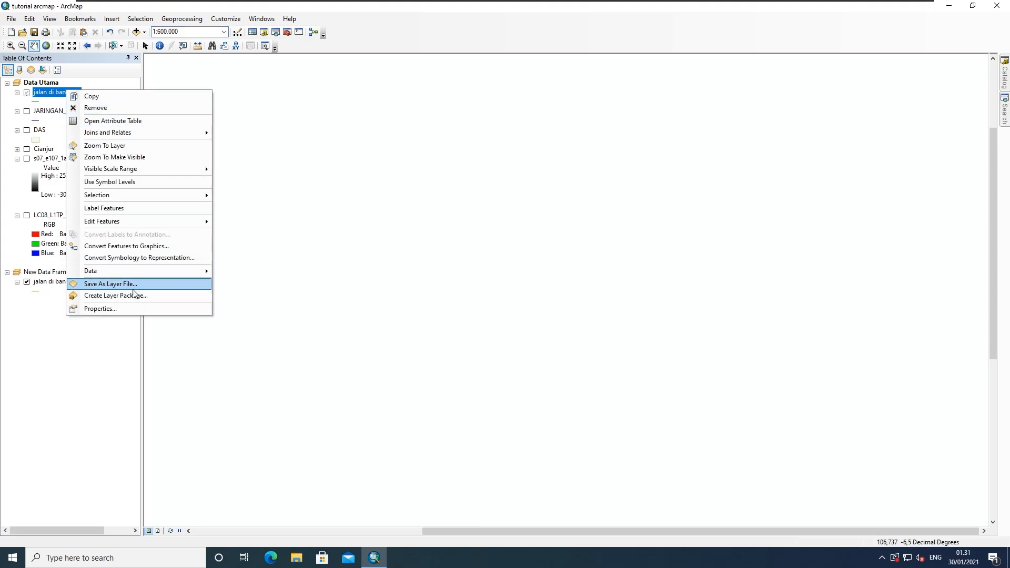
left_click(133, 308)
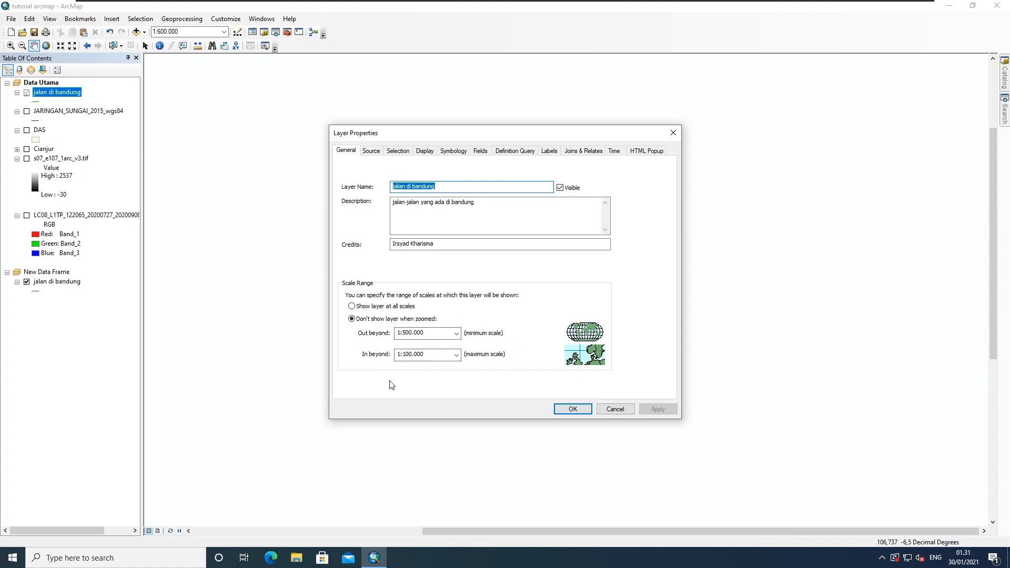
left_click(352, 307)
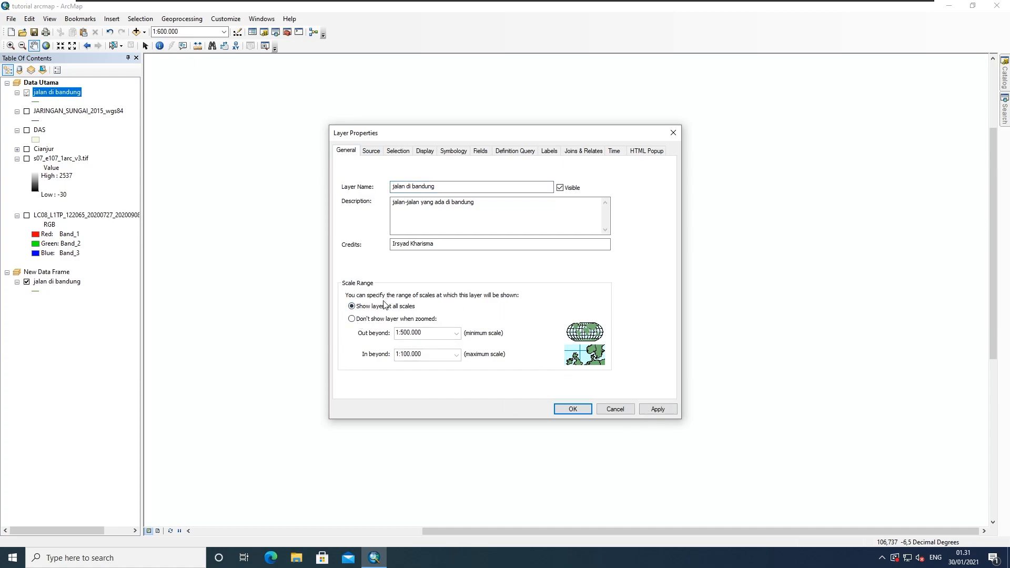
left_click(659, 409)
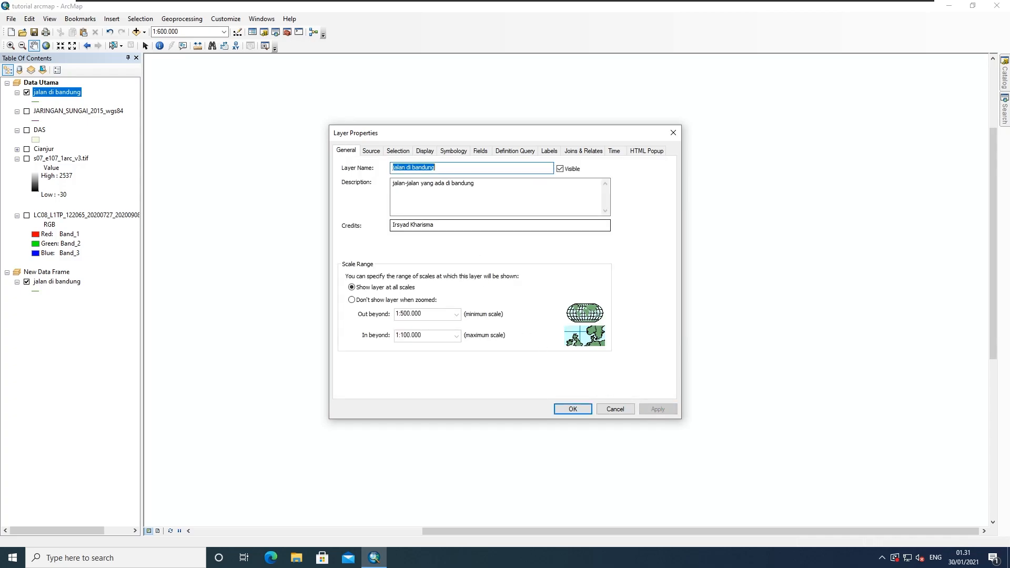
Examine the layer's extent coordinates and its data source details, including data type, geometry and coordinate system
left_click(377, 152)
left_click_drag(473, 131, 713, 120)
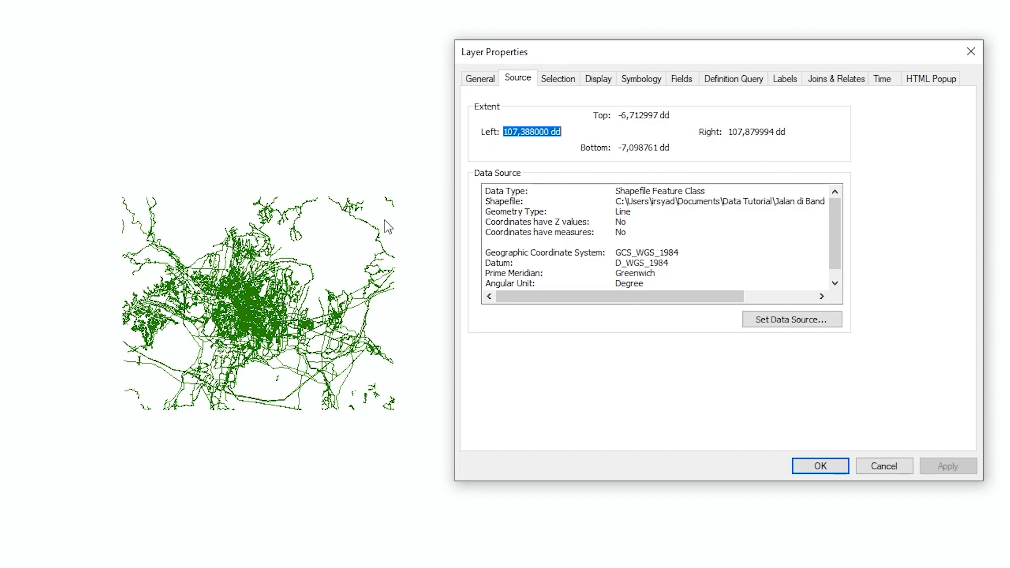
left_click_drag(485, 191, 486, 287)
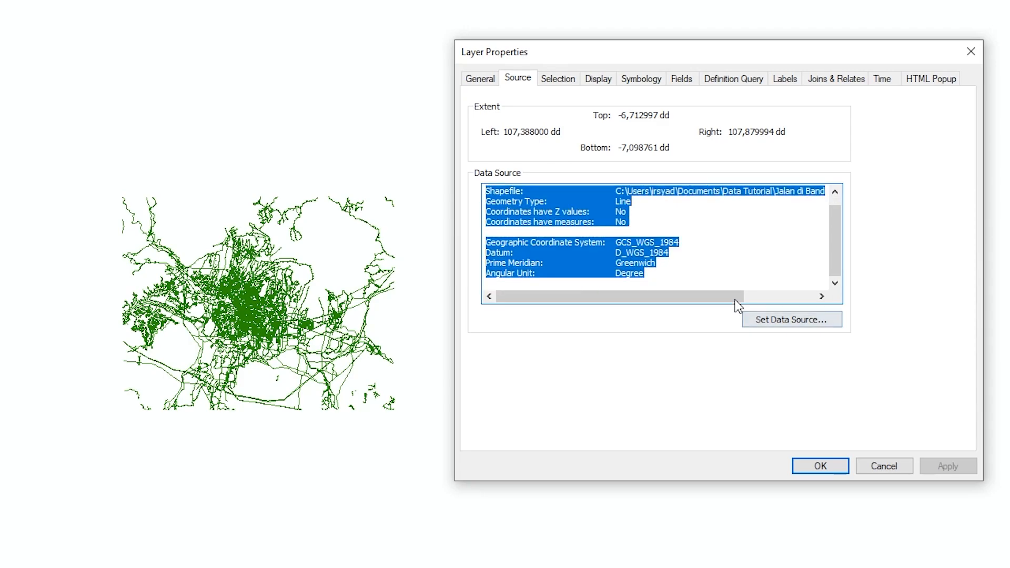
scroll(731, 250, "up", 1)
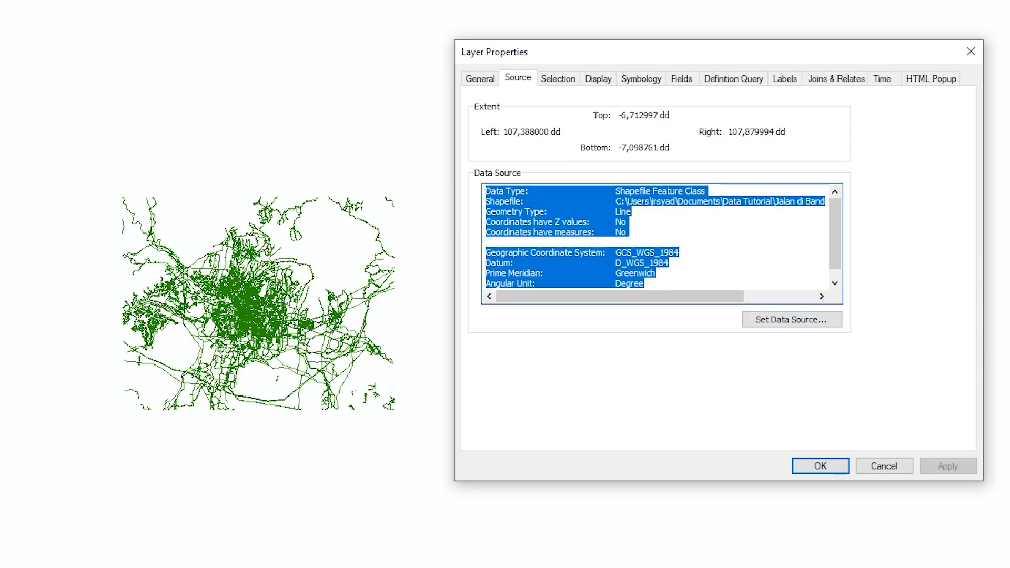
left_click(495, 201)
left_click_drag(629, 232, 485, 190)
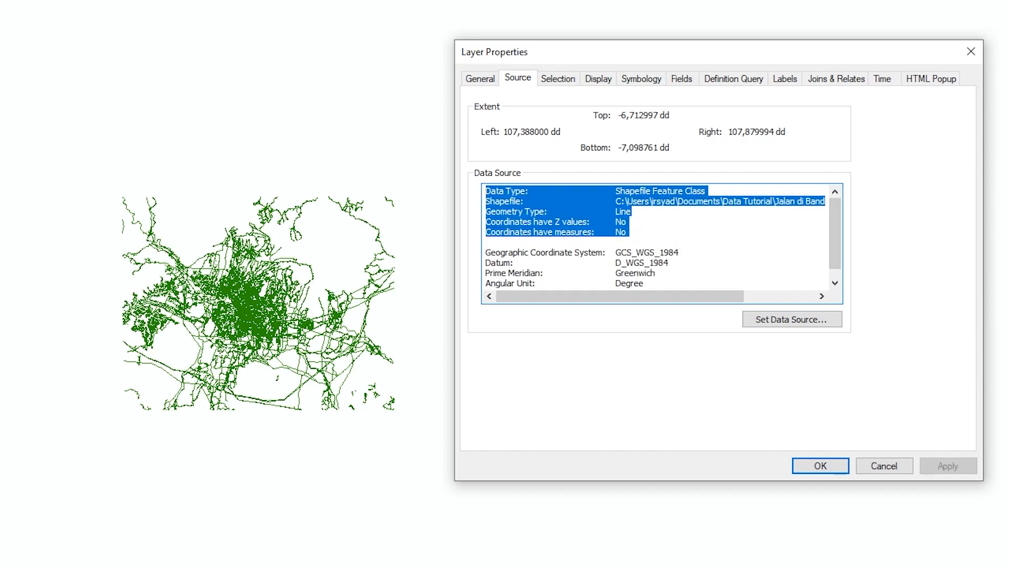
Examine the layer's shapefile path and browse the folders offered for choosing a different data source
left_click(627, 210)
left_click_drag(616, 201, 825, 203)
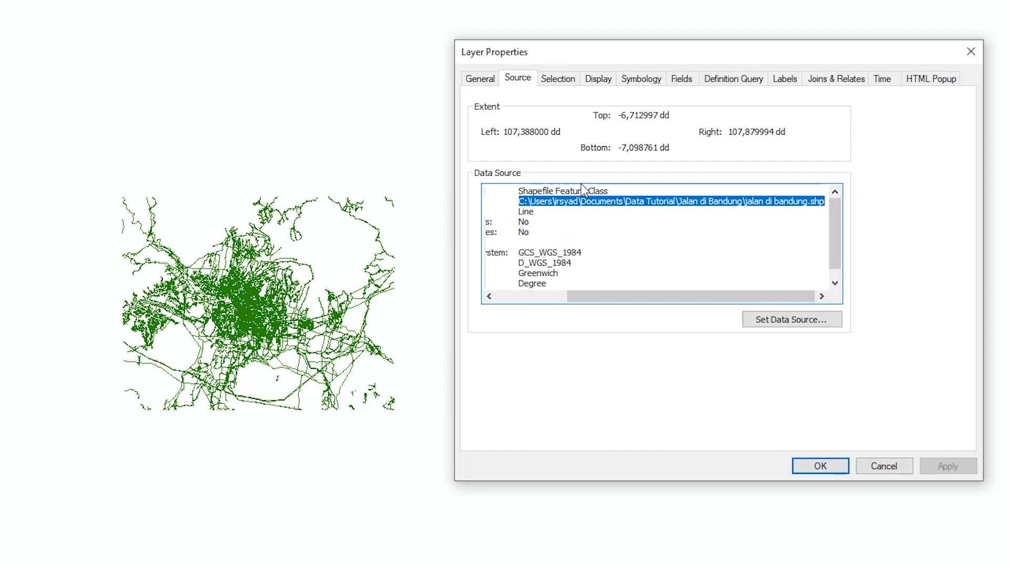
left_click_drag(625, 58, 225, 208)
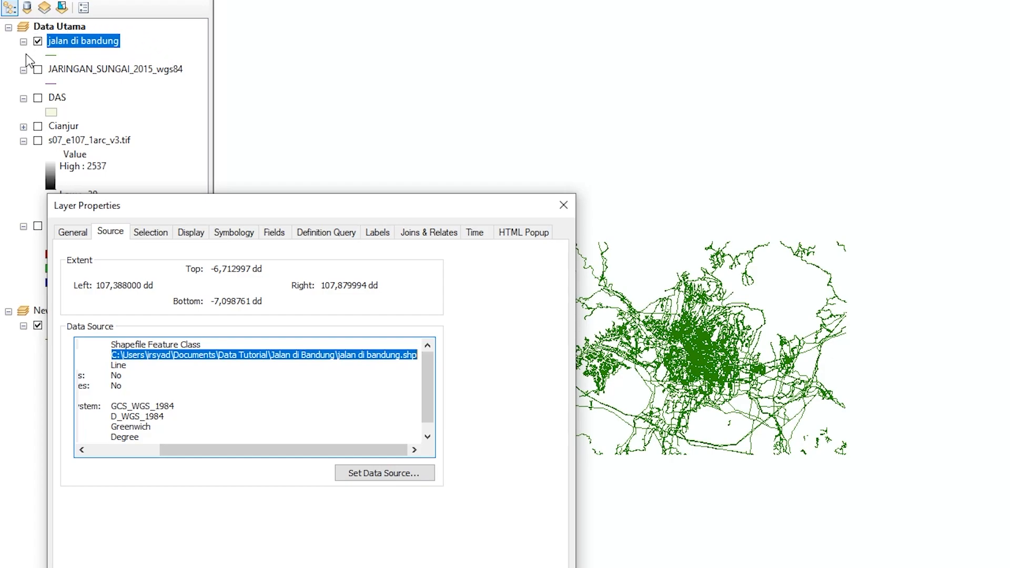
left_click_drag(235, 208, 292, 178)
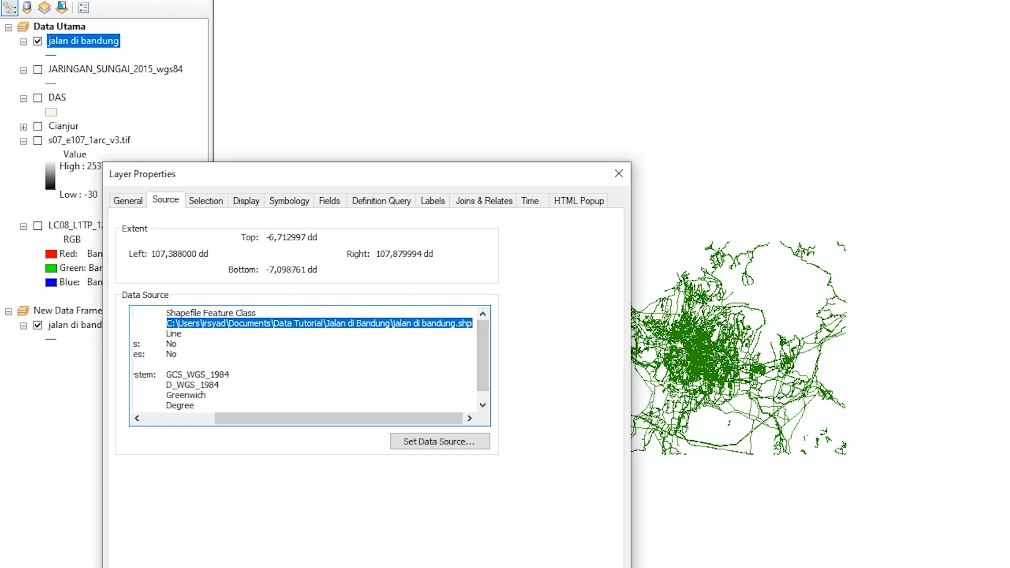
left_click_drag(166, 323, 463, 333)
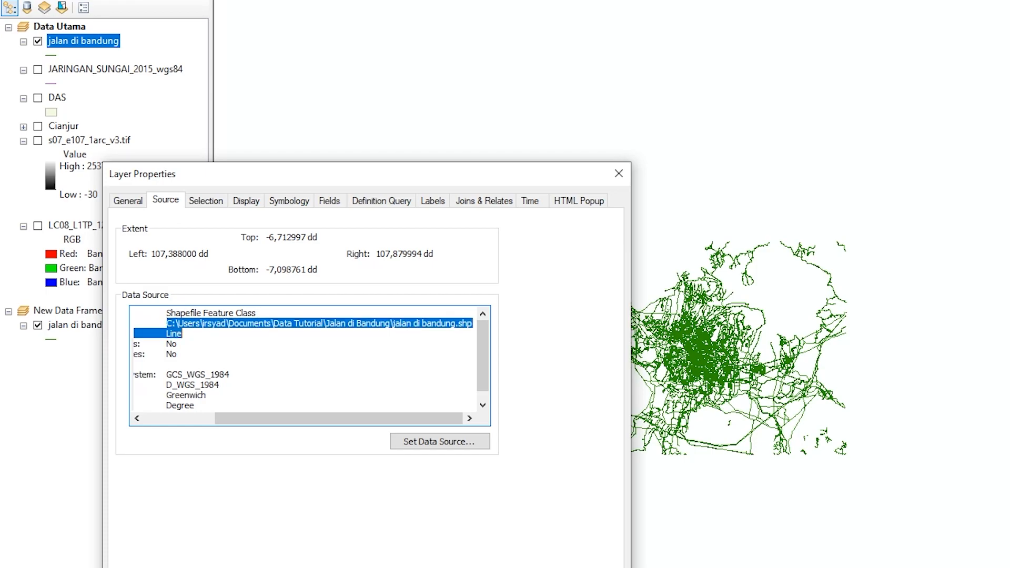
left_click(409, 441)
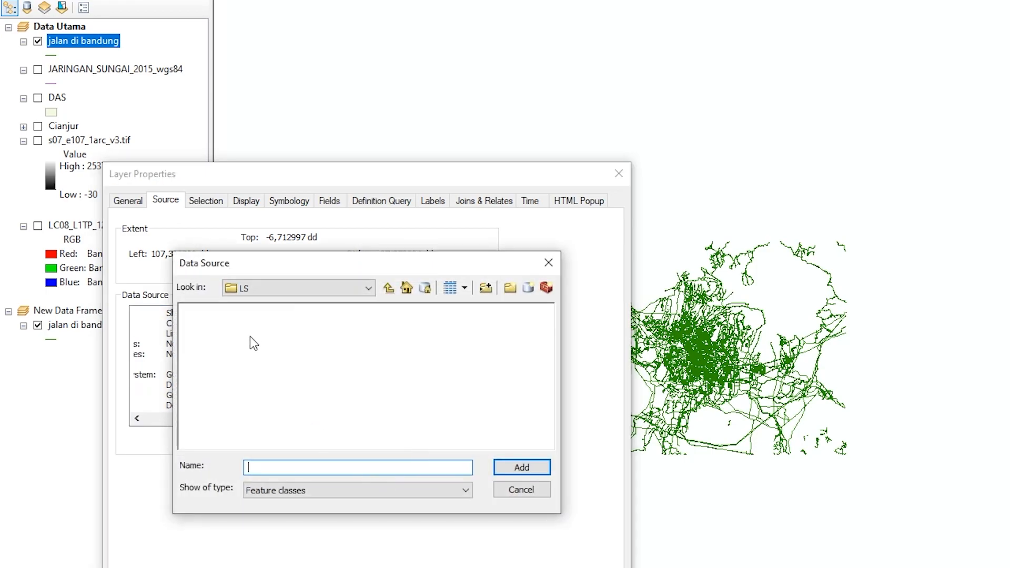
left_click(388, 287)
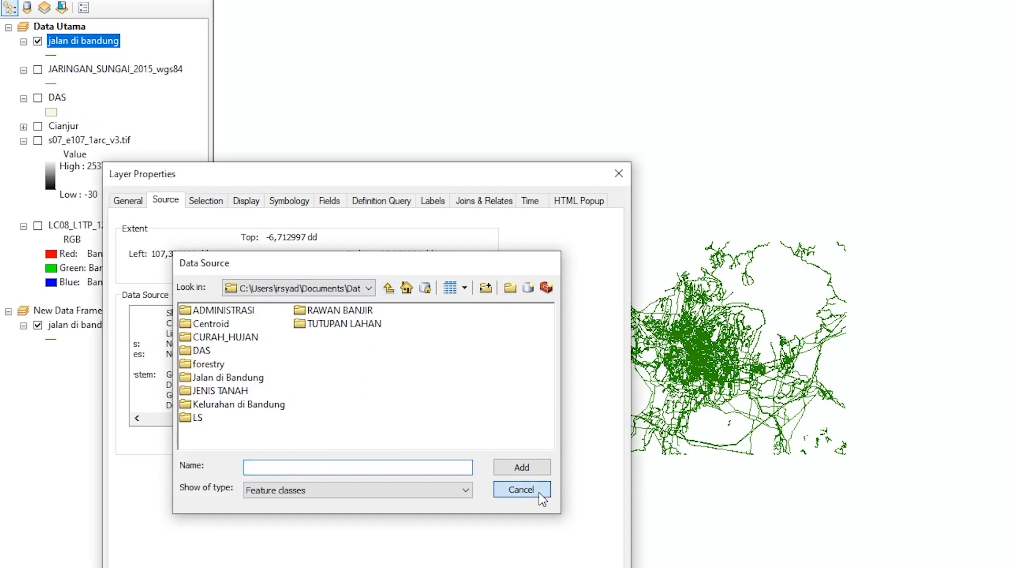
left_click(521, 489)
Show the layer's selected features with the orange-red Highway line symbol, width 3,40, and accept the properties
left_click(208, 202)
left_click_drag(276, 177, 331, 168)
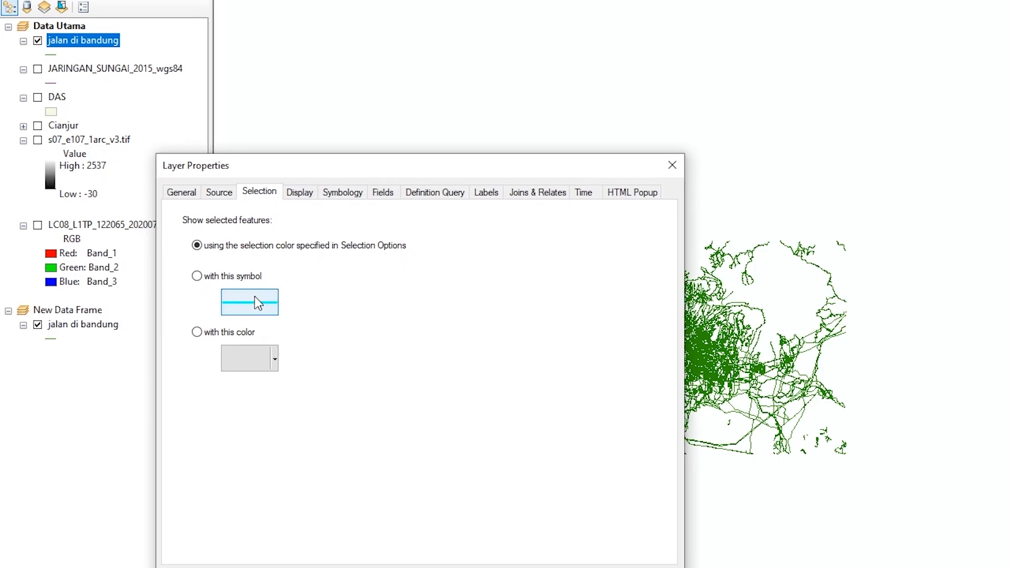
left_click_drag(428, 123, 329, 108)
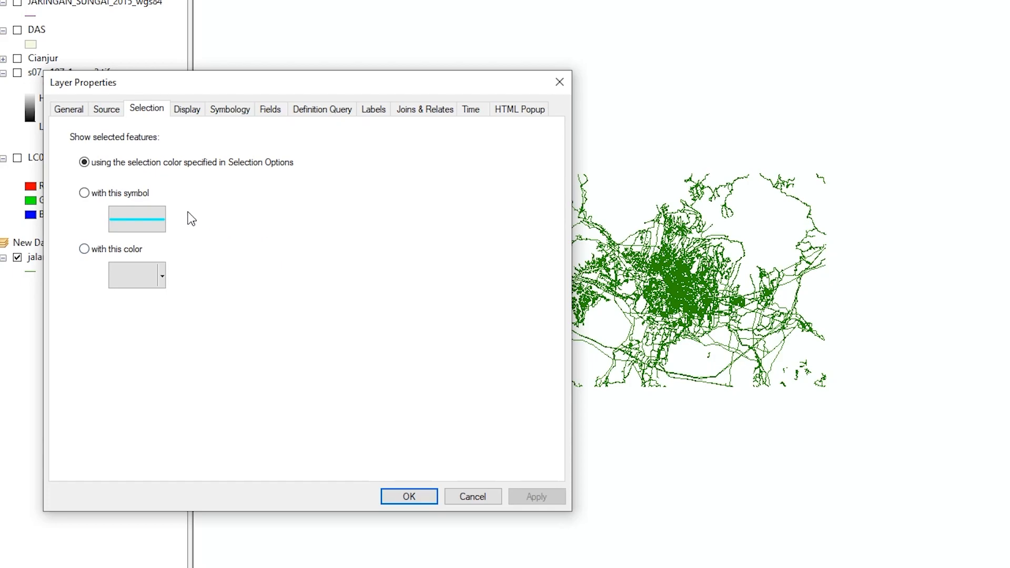
left_click(149, 226)
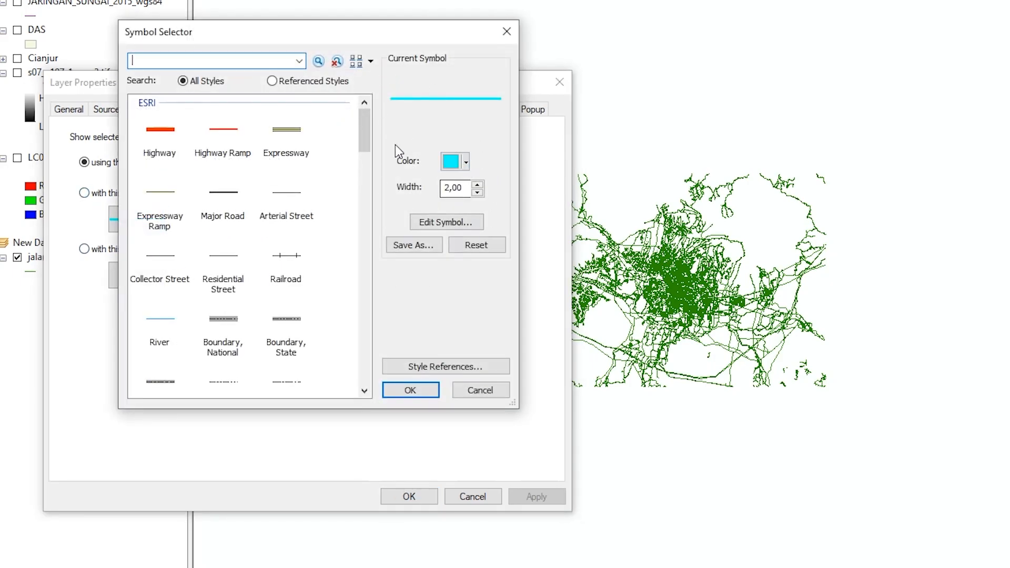
left_click(421, 392)
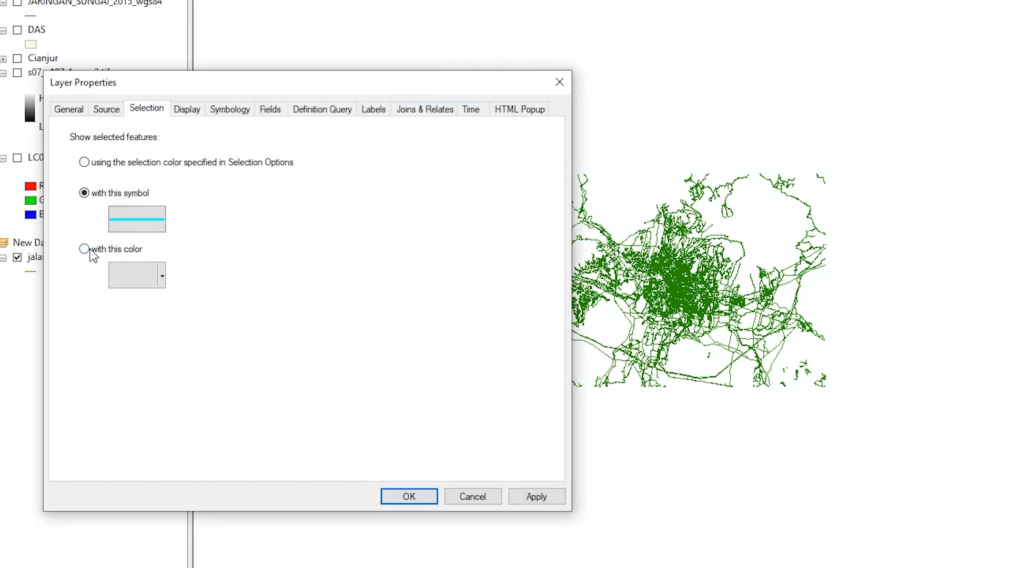
left_click(144, 221)
left_click(161, 136)
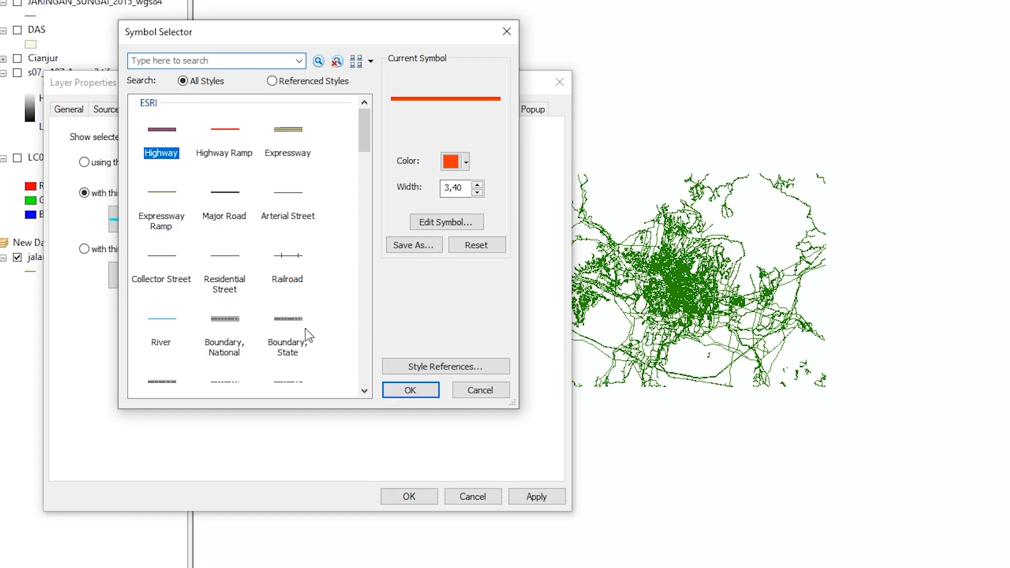
left_click(411, 392)
left_click(429, 501)
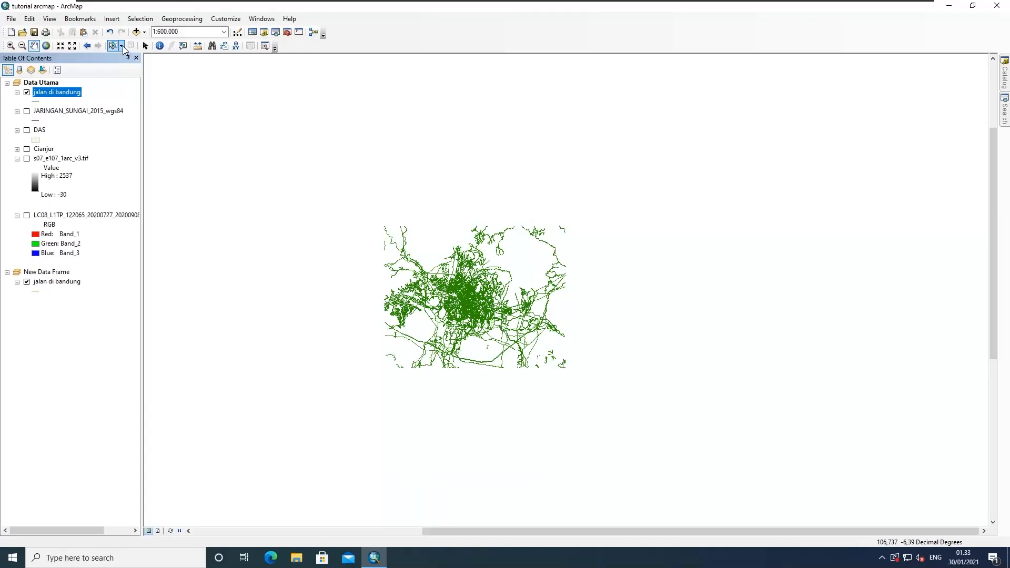
Select the northwestern roads with a rectangle about 0,18 by 0,19 dd, inspect their highlighting, and clear the selection
left_click(122, 47)
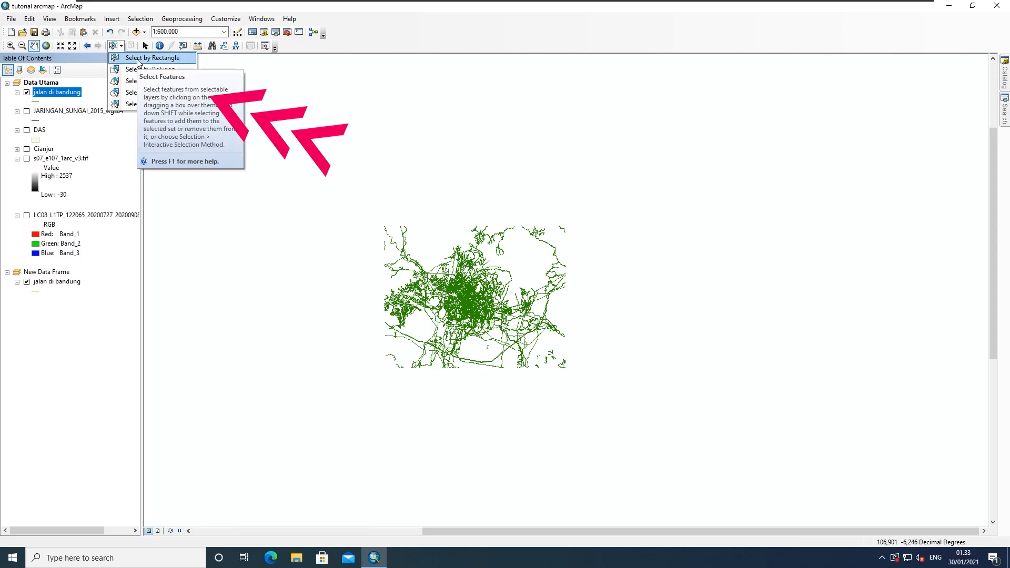
left_click(139, 58)
left_click_drag(363, 206, 427, 276)
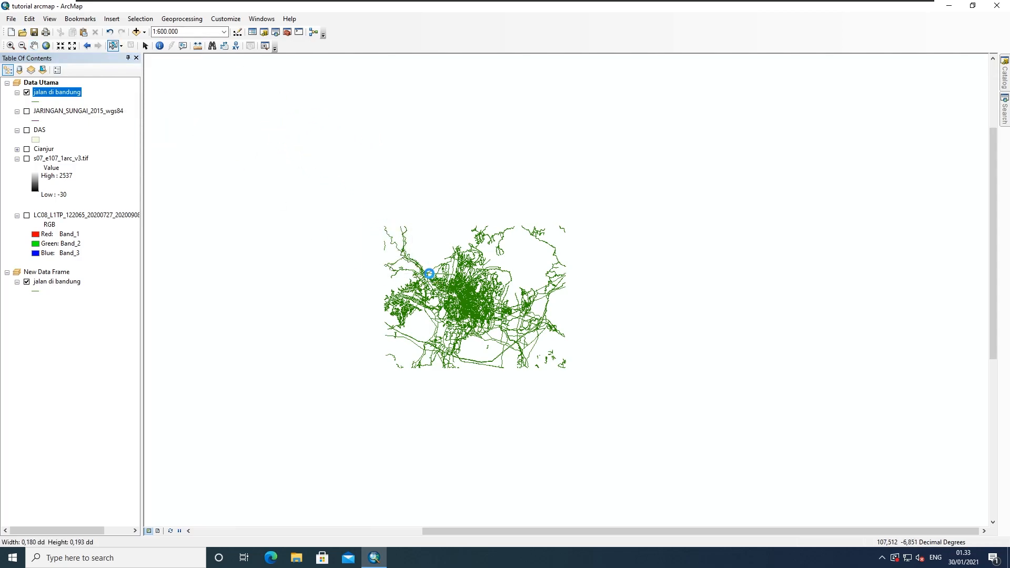
scroll(429, 252, "up", 1)
scroll(428, 252, "up", 4)
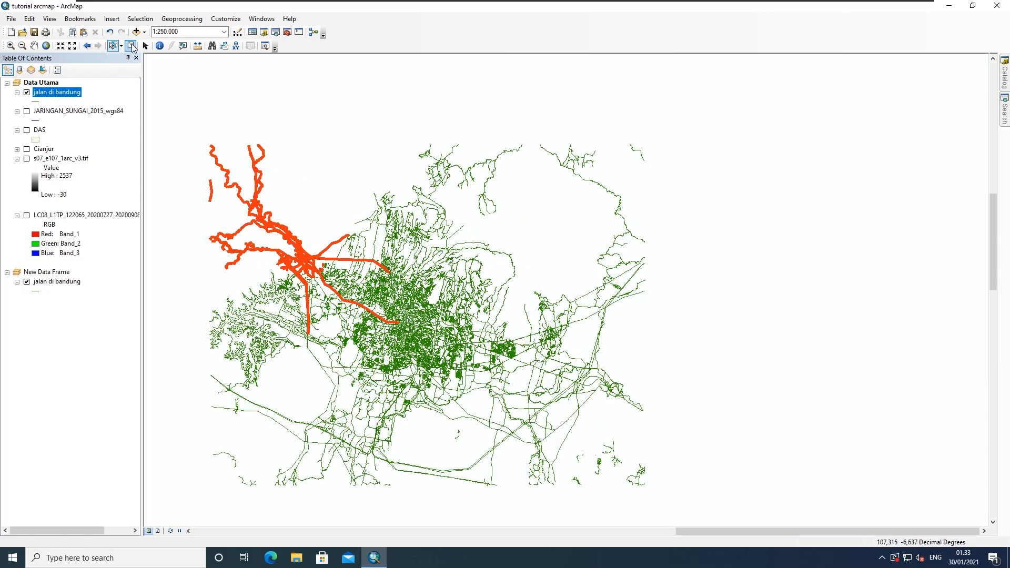
left_click(132, 46)
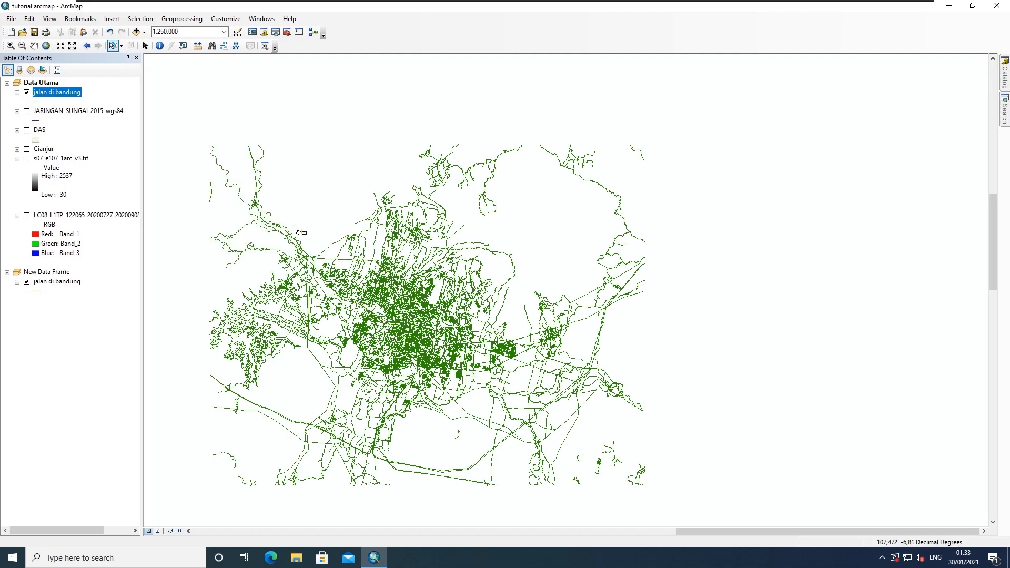
Show the jalan di bandung layer's selected features with a bright pink color and accept the properties
right_click(68, 96)
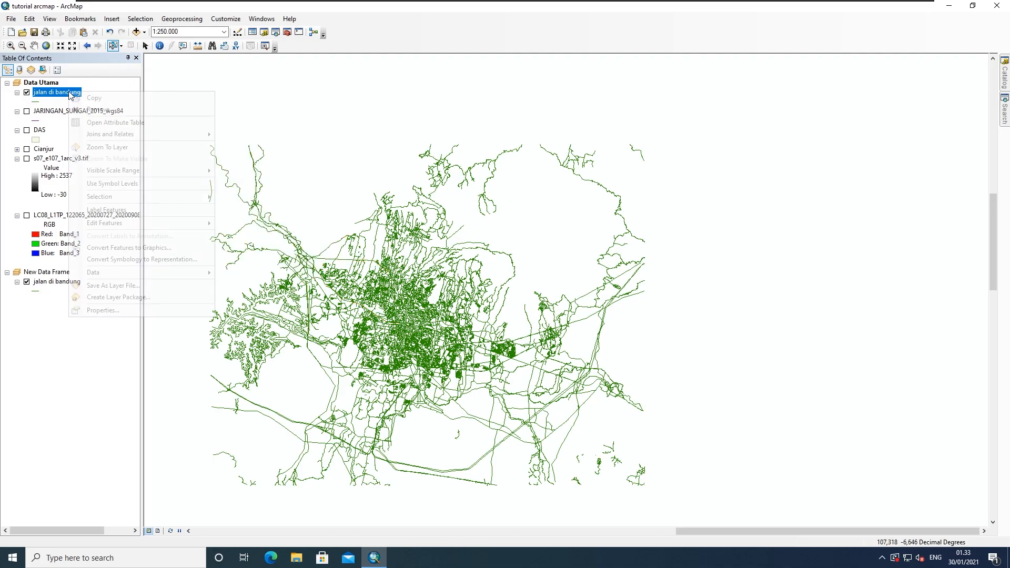
left_click(160, 311)
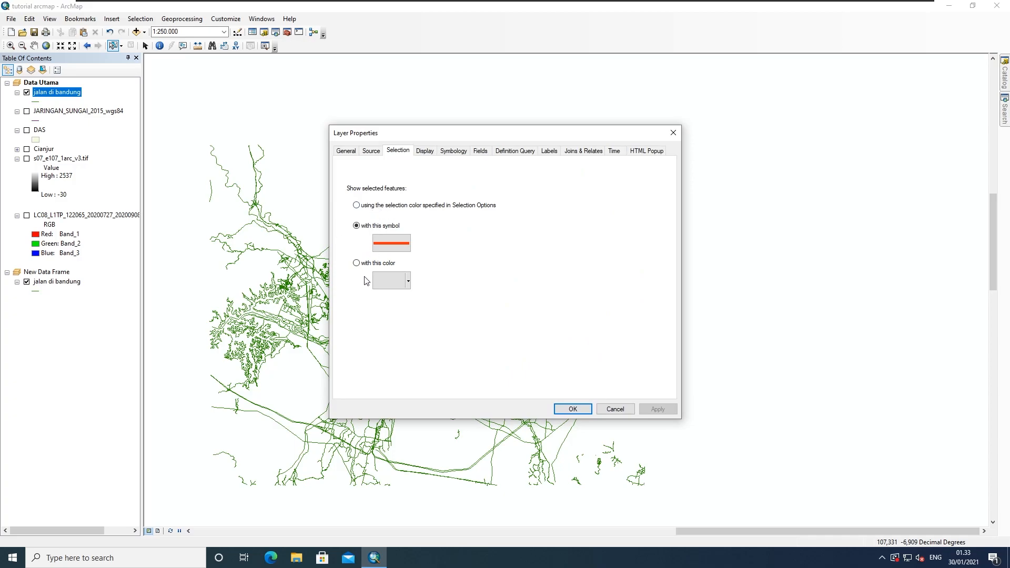
left_click(357, 263)
left_click(396, 280)
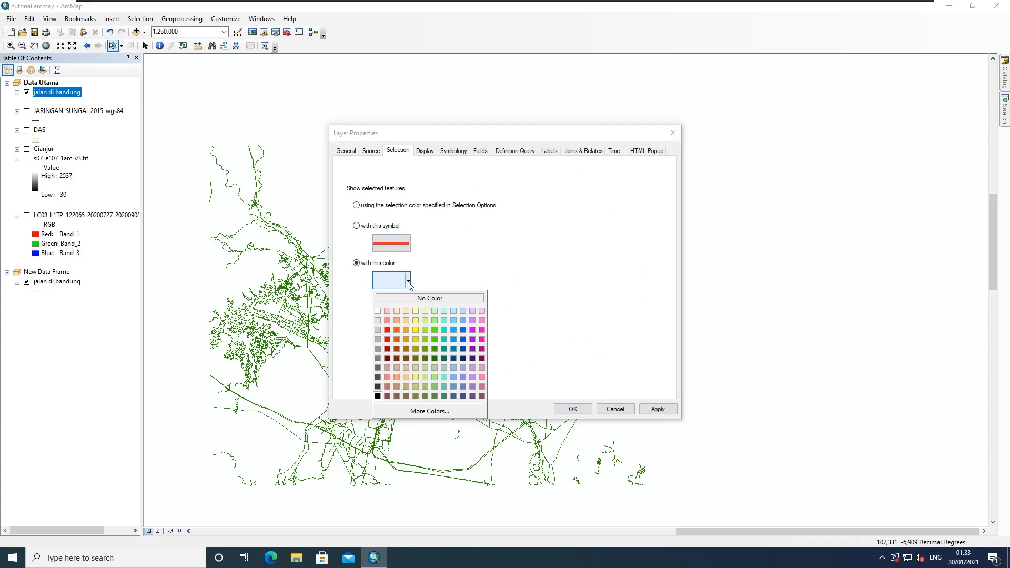
left_click(481, 339)
left_click(658, 409)
left_click(571, 412)
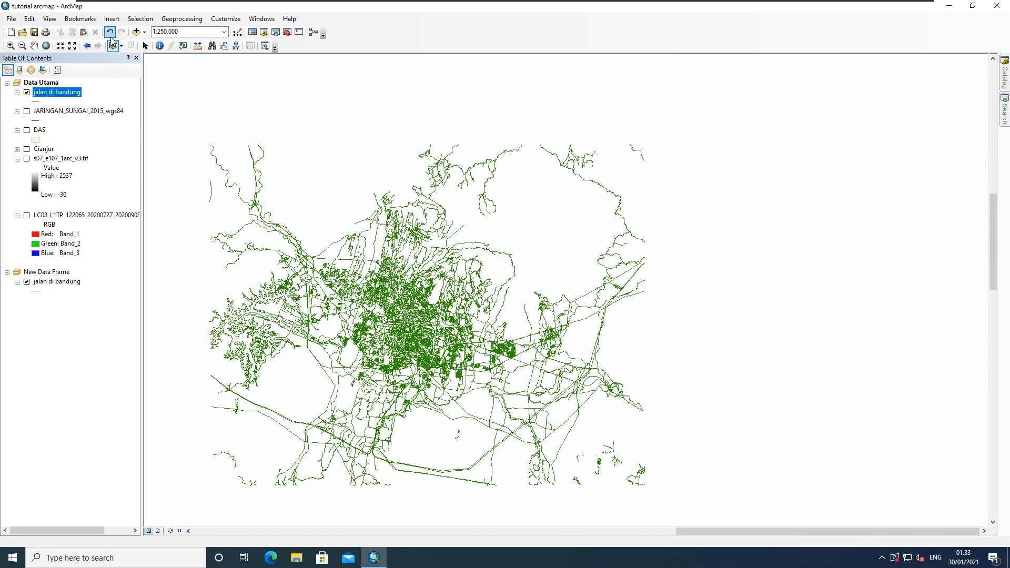
Select the northwestern roads with a rectangle about 0,14 by 0,19 dd and apply the Selection Options color to the layer's selected features
left_click(112, 45)
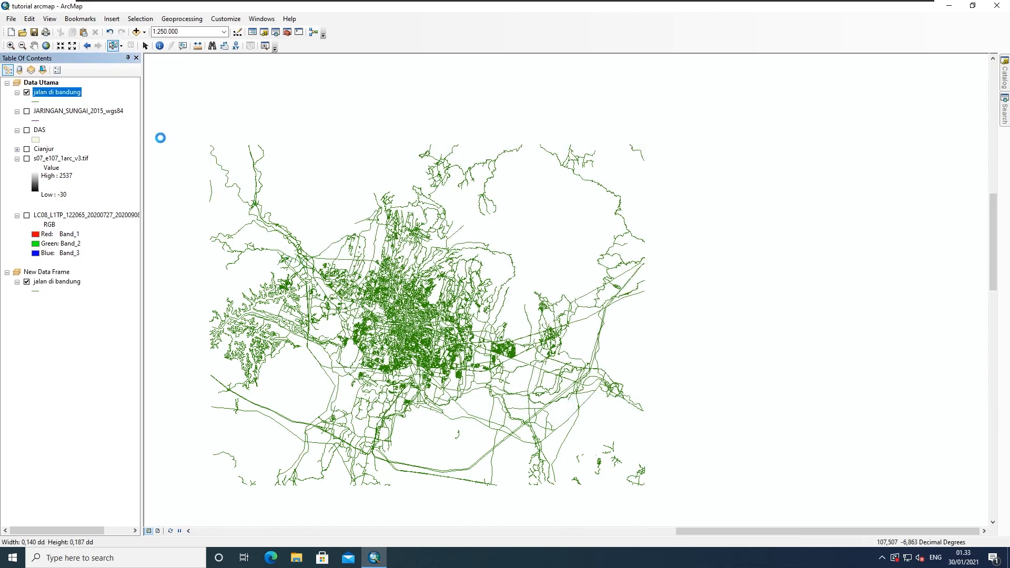
double_click(57, 94)
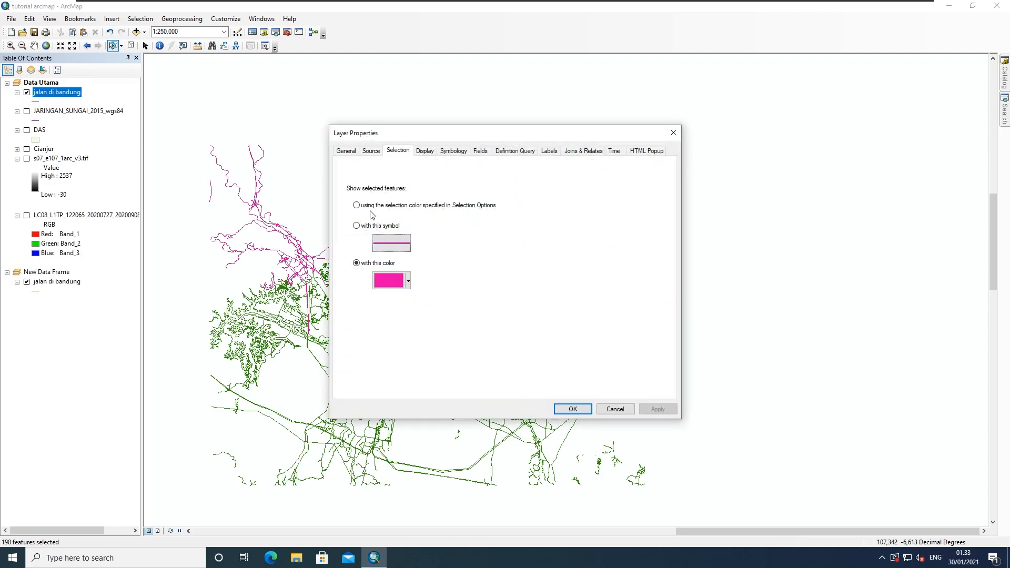
left_click(373, 202)
left_click(658, 409)
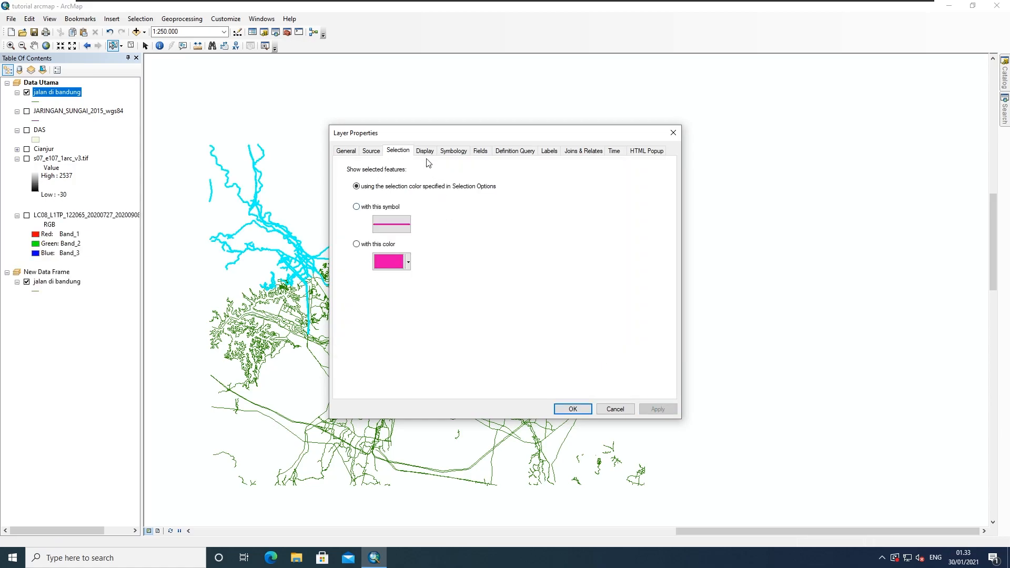
Examine the road layer's display settings, including the display expression fields and transparency, and close the properties
left_click(427, 151)
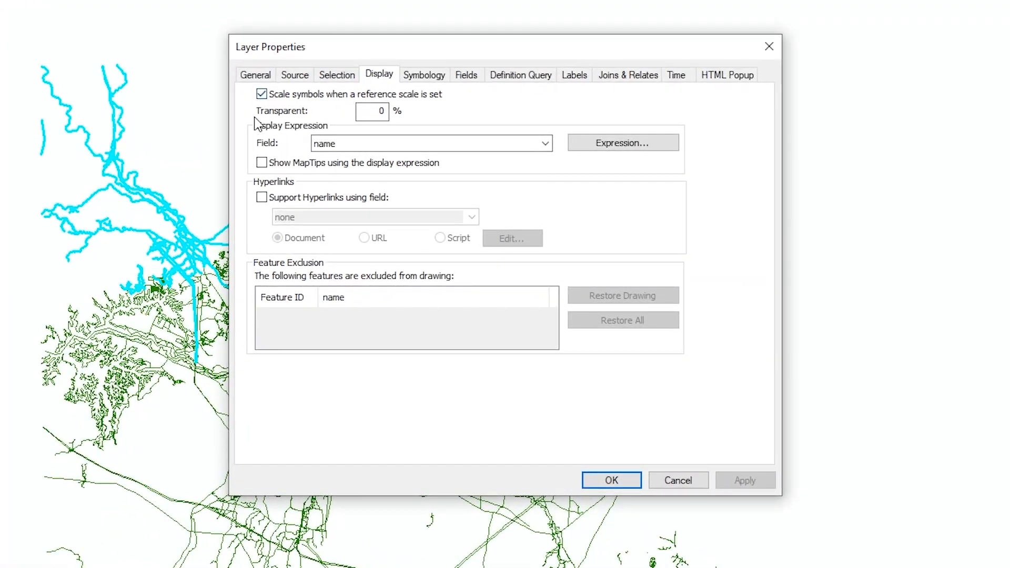
left_click(545, 143)
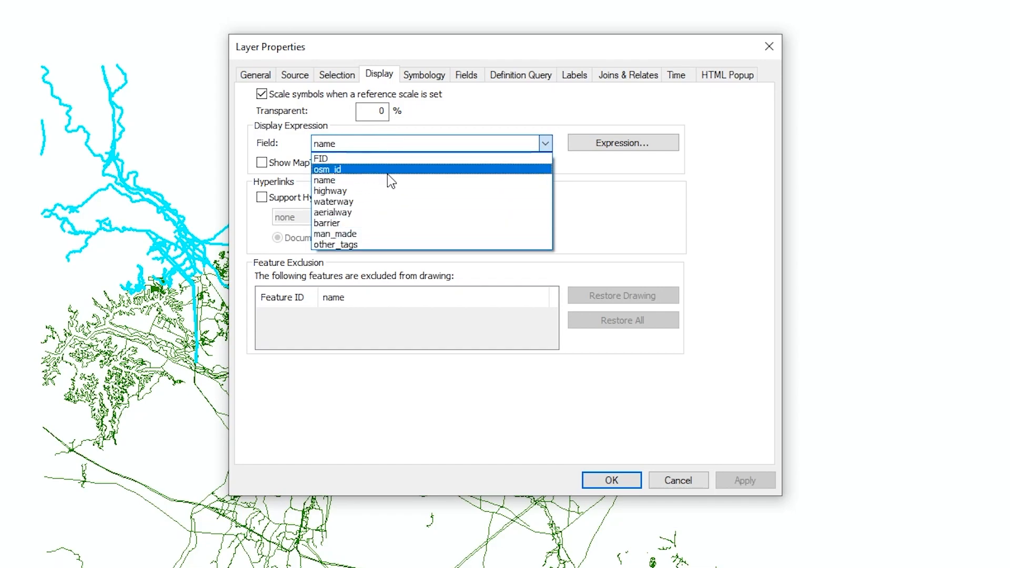
left_click(689, 234)
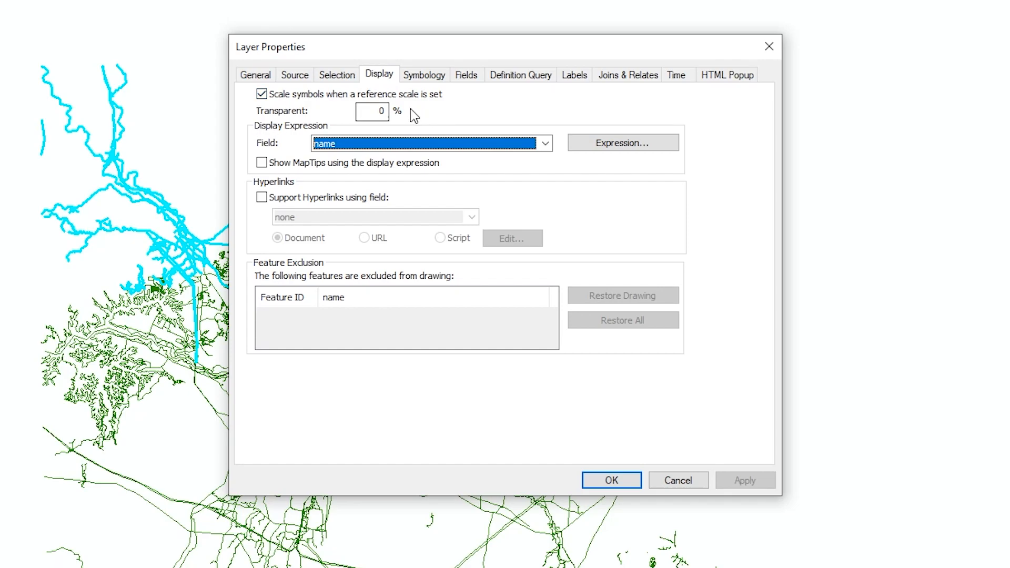
left_click(380, 110)
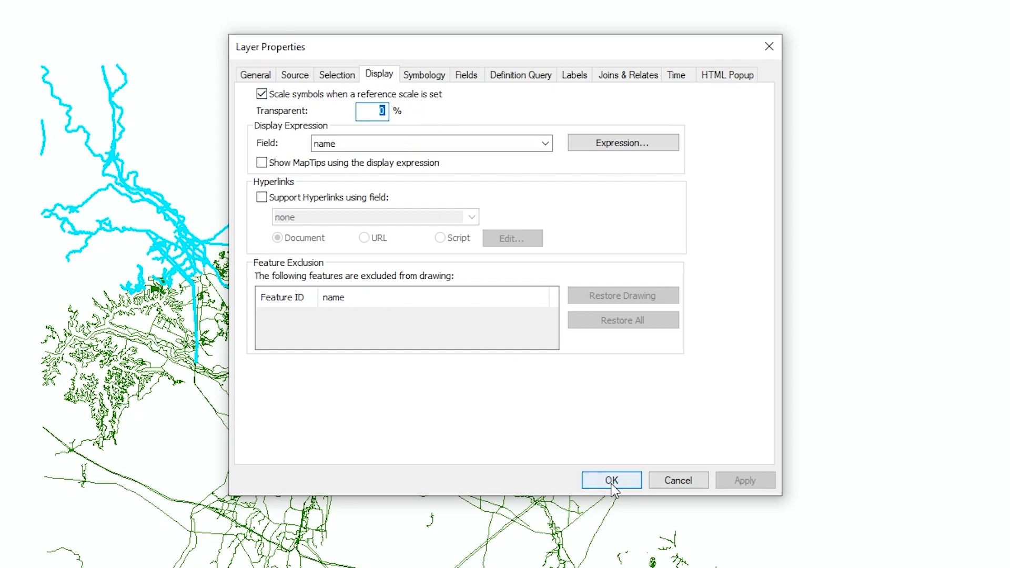
left_click(595, 450)
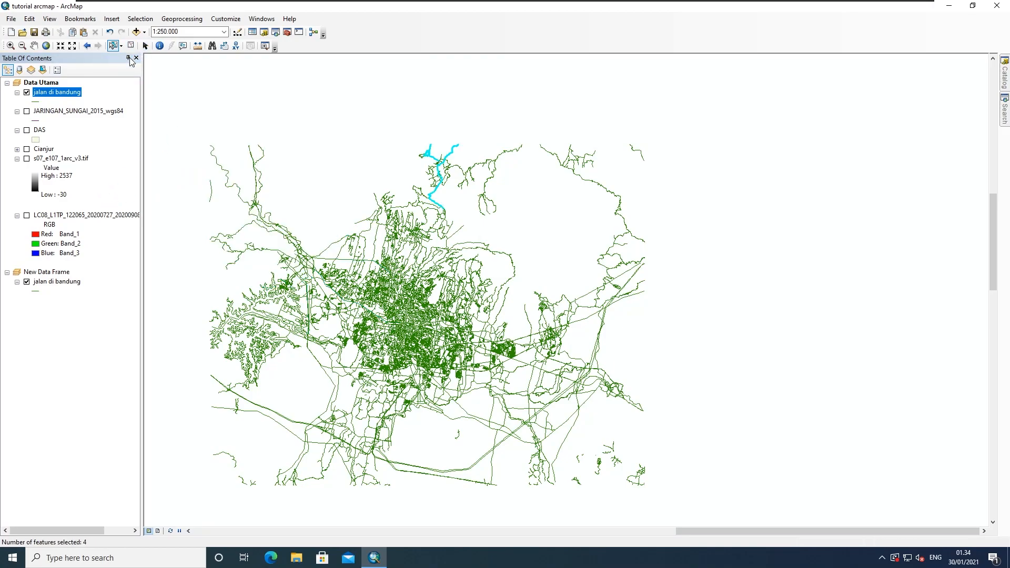
Turn on the LC08 Landsat image and the DAS layer, bringing the DAS polygons west of the roads into view
left_click(27, 216)
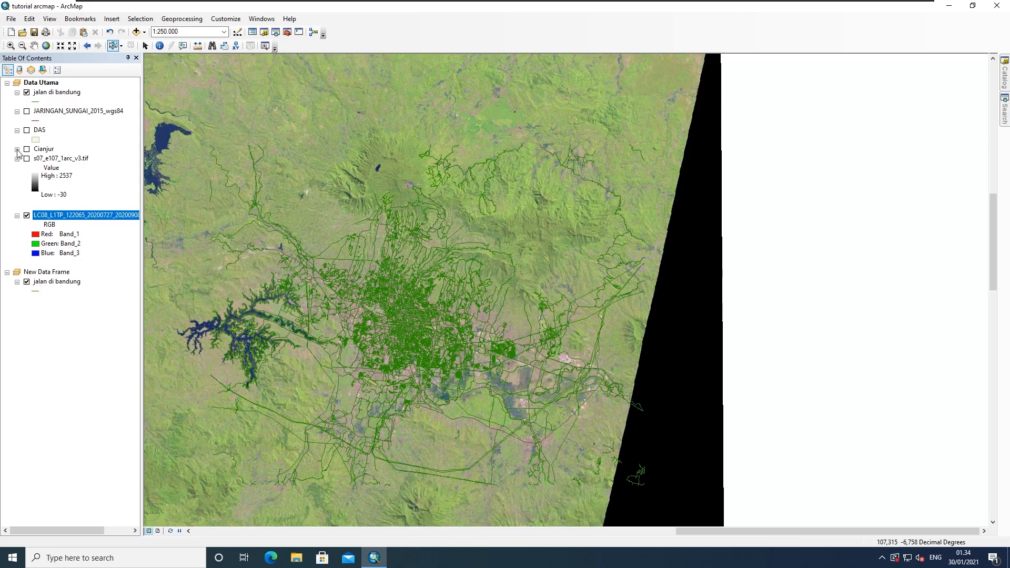
left_click(27, 131)
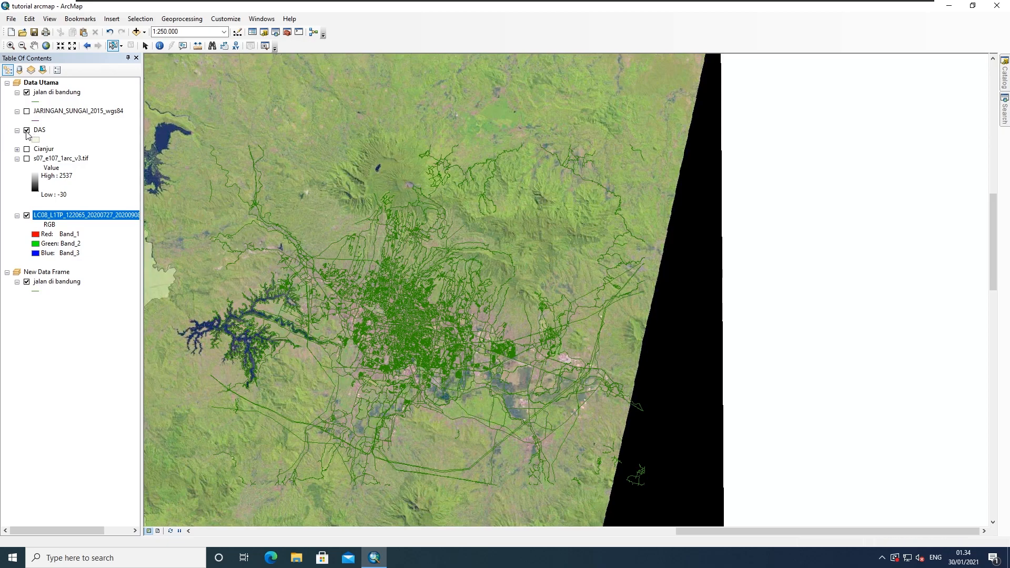
left_click(35, 45)
left_click_drag(225, 185, 574, 206)
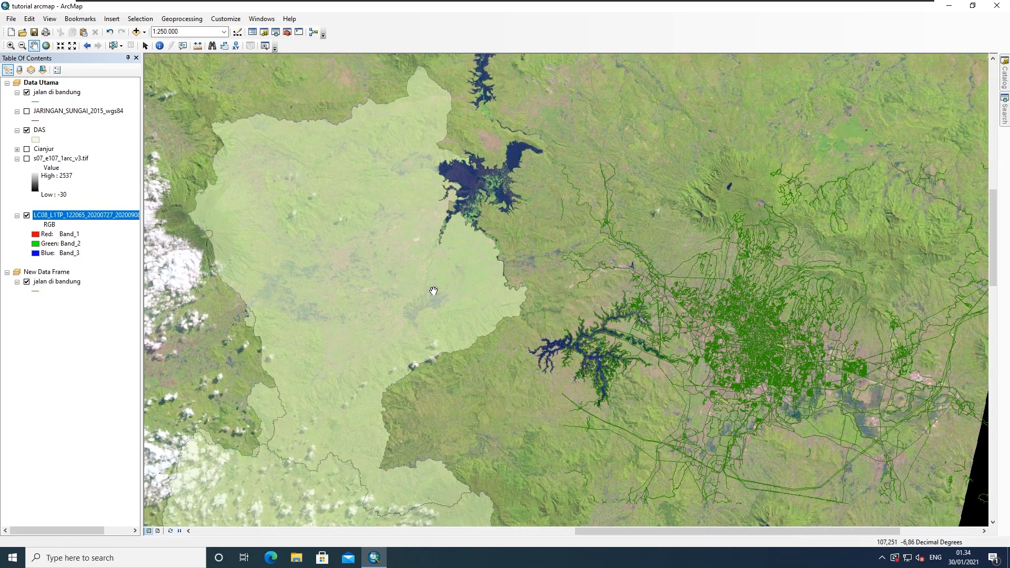
Set the DAS layer's transparency to 0 % and apply it
double_click(46, 130)
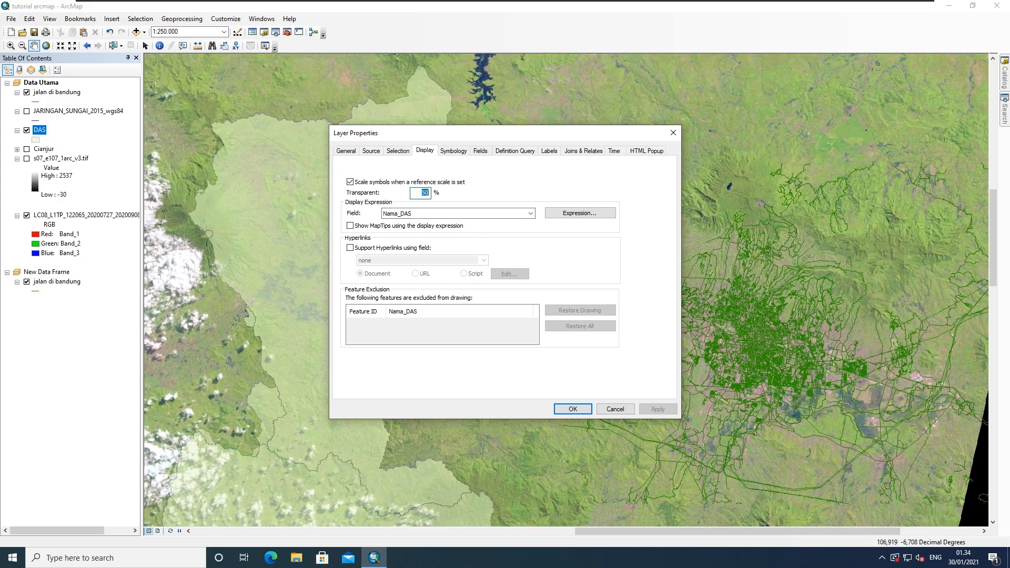
type("0")
left_click(656, 409)
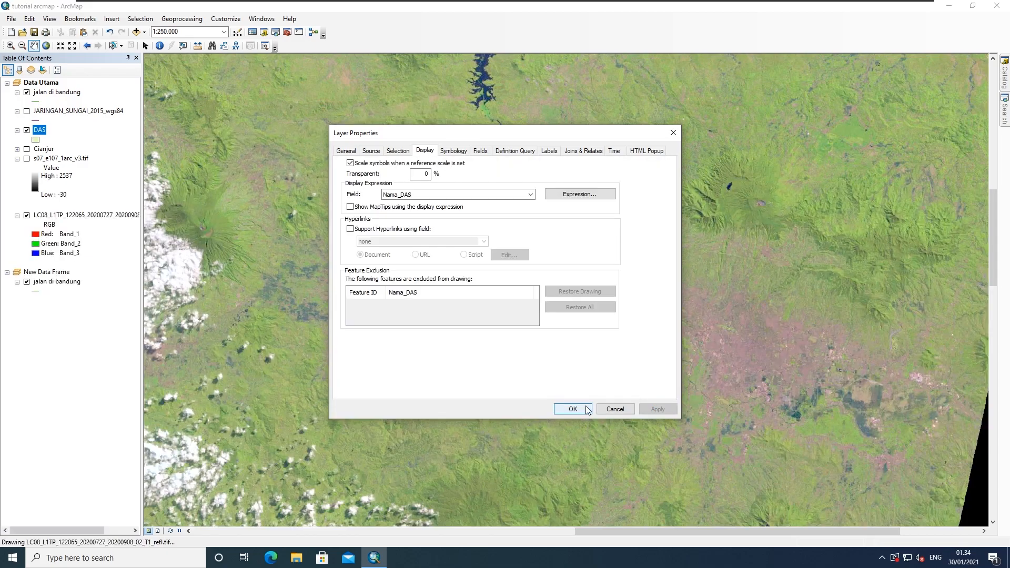
Set the DAS layer's transparency to 60 % and accept the properties
left_click_drag(454, 132, 598, 135)
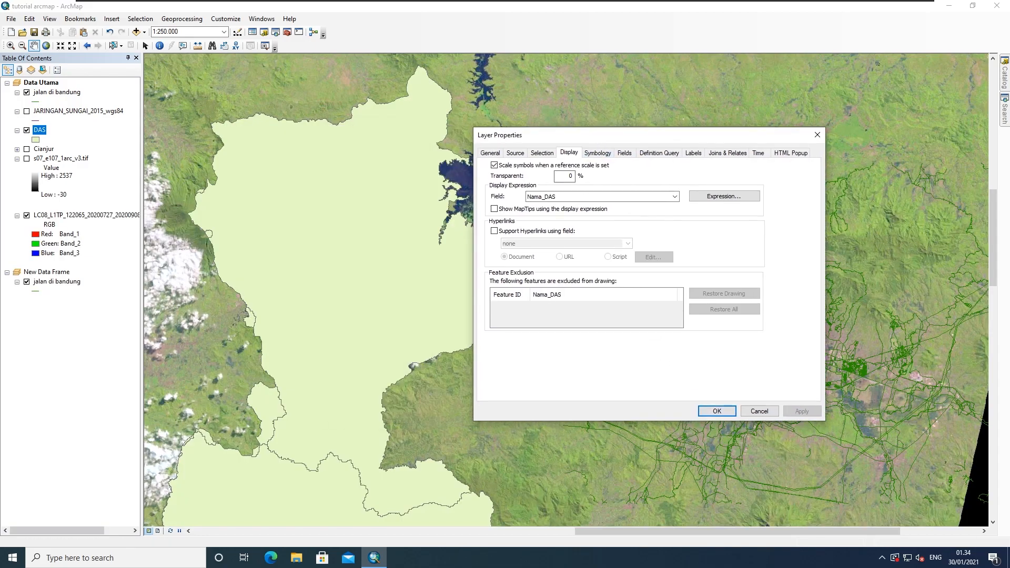
type("60")
key("Return")
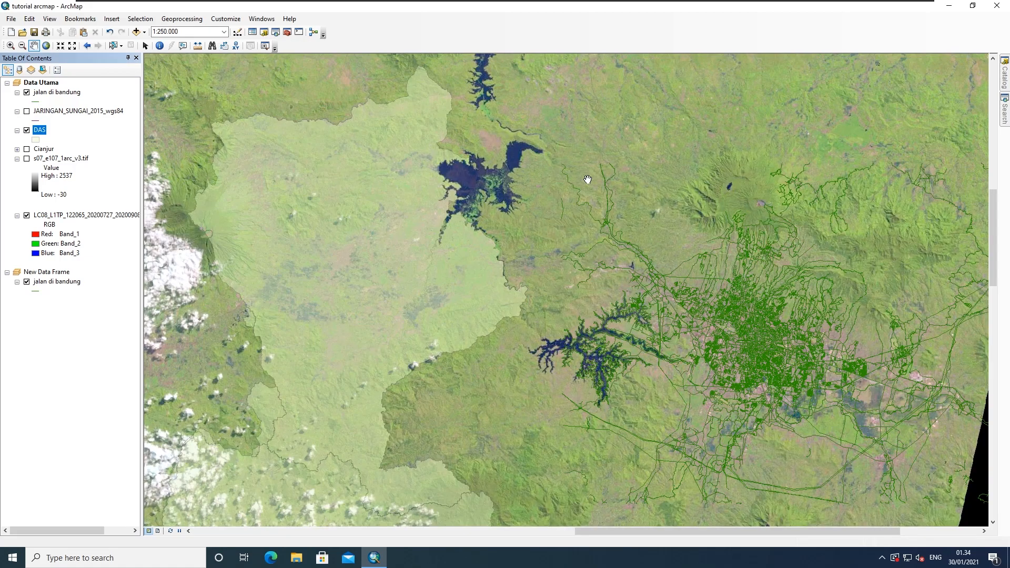
Move the LC08 Landsat image above DAS in the layer order, and return DAS to just above the image
scroll(398, 297, "down", 3)
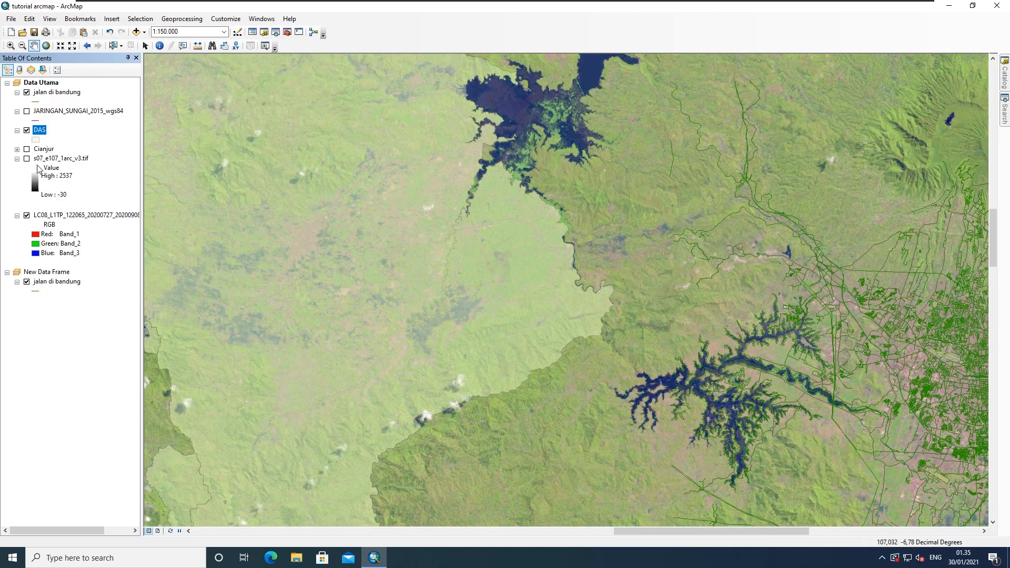
left_click_drag(58, 217, 53, 126)
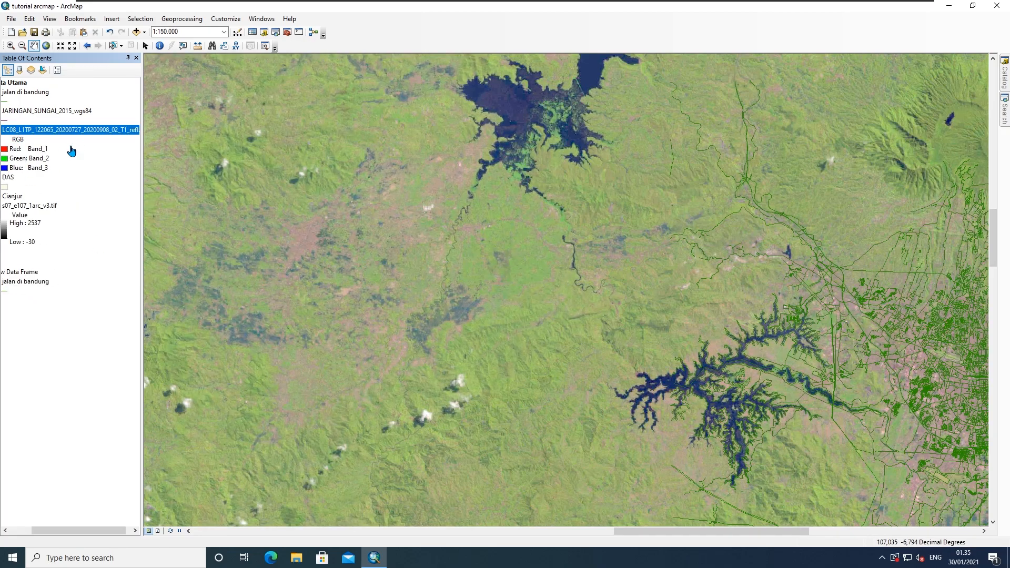
left_click_drag(71, 531, 27, 518)
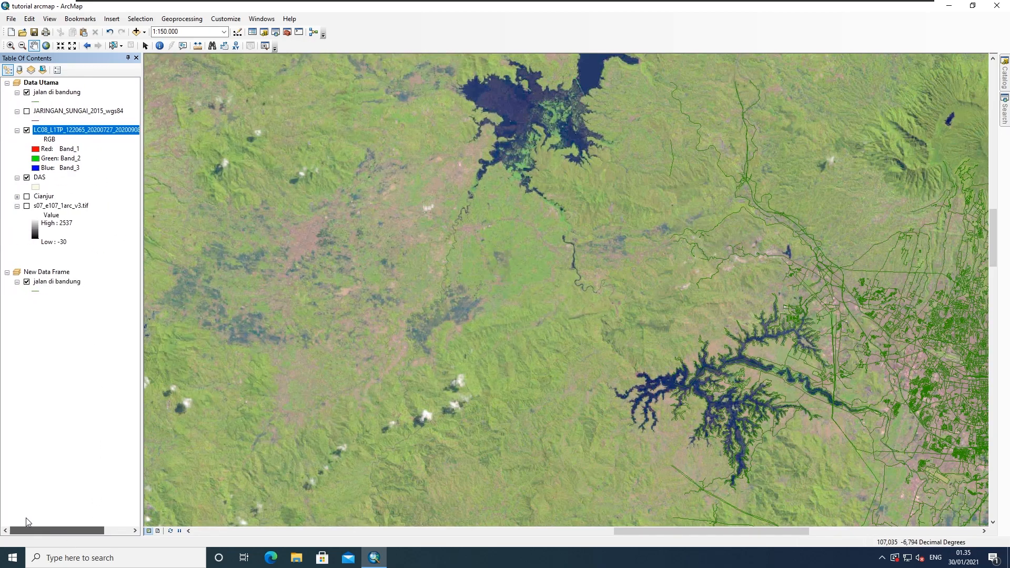
left_click_drag(39, 177, 49, 130)
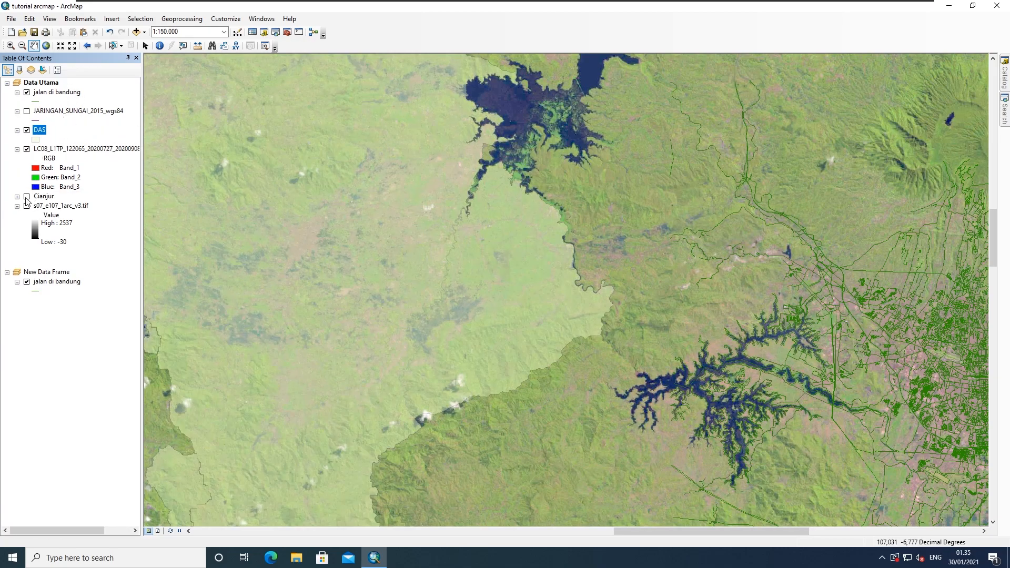
Turn on the JARINGAN_SUNGAI_2015_wgs84 river layer and place it below DAS in the layer order
left_click(26, 111)
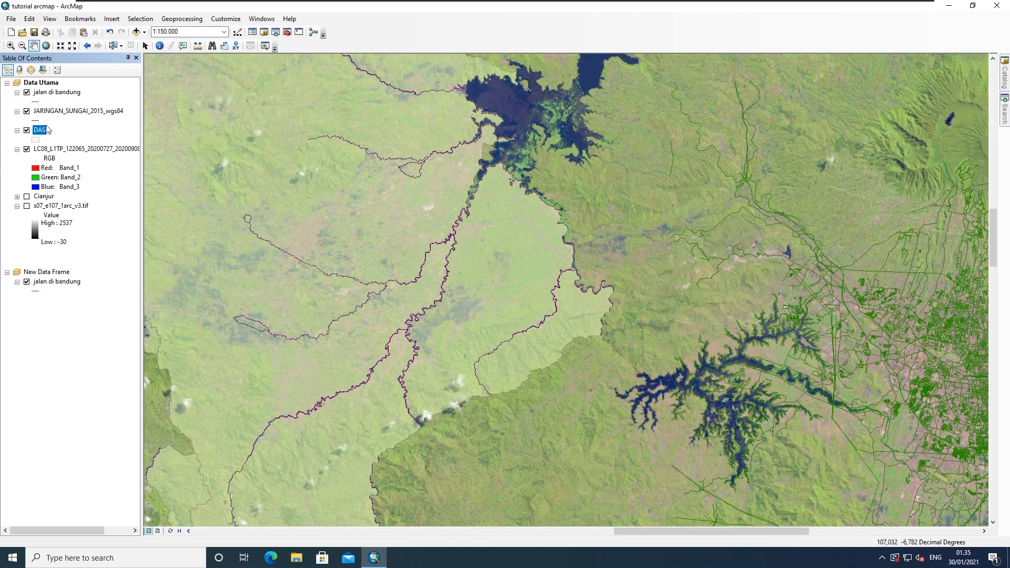
left_click(63, 106)
left_click_drag(69, 117, 74, 137)
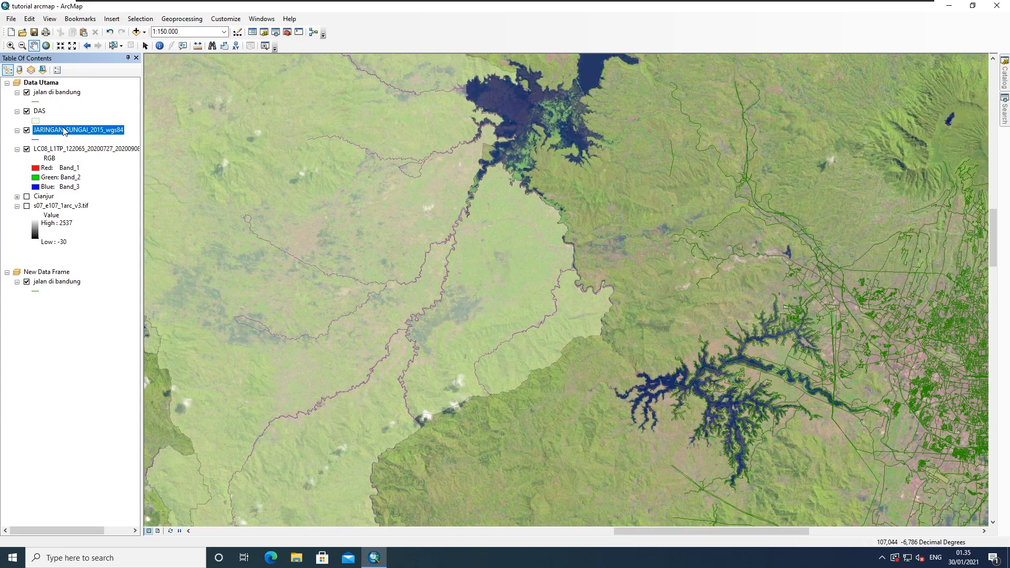
Bring the Bandung roads into view and turn off the river network and LC08 Landsat image layers
left_click(56, 93)
left_click_drag(665, 343, 297, 278)
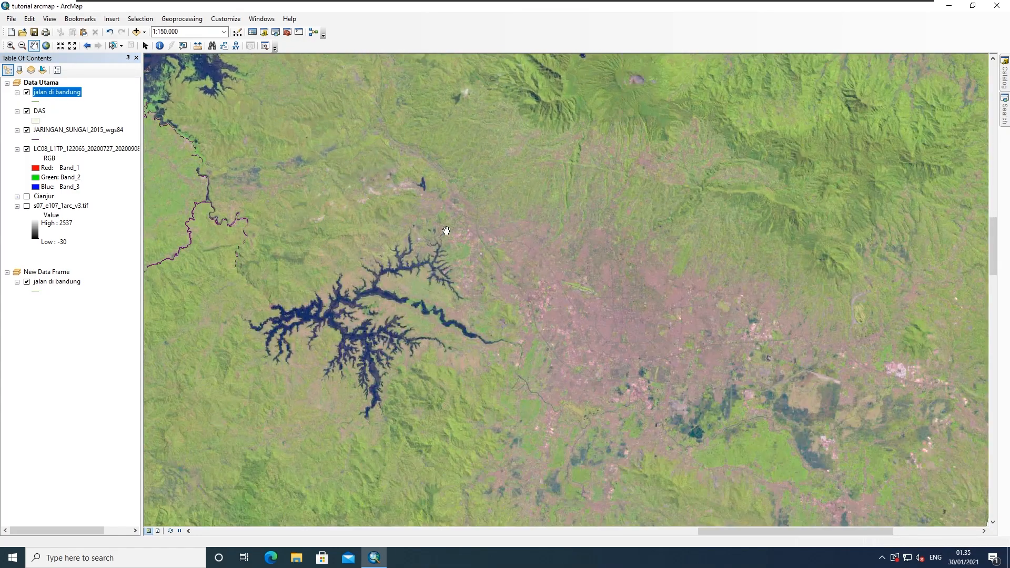
left_click(26, 130)
left_click(26, 149)
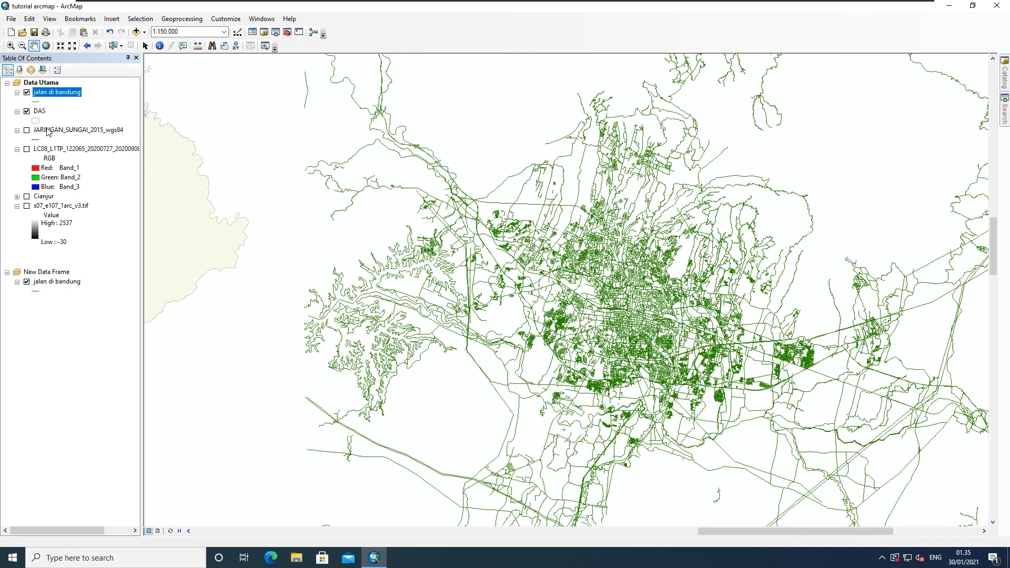
Change the jalan di bandung layer's single line symbol to light blue with width 2 and apply it
right_click(47, 96)
left_click(93, 305)
left_click(450, 152)
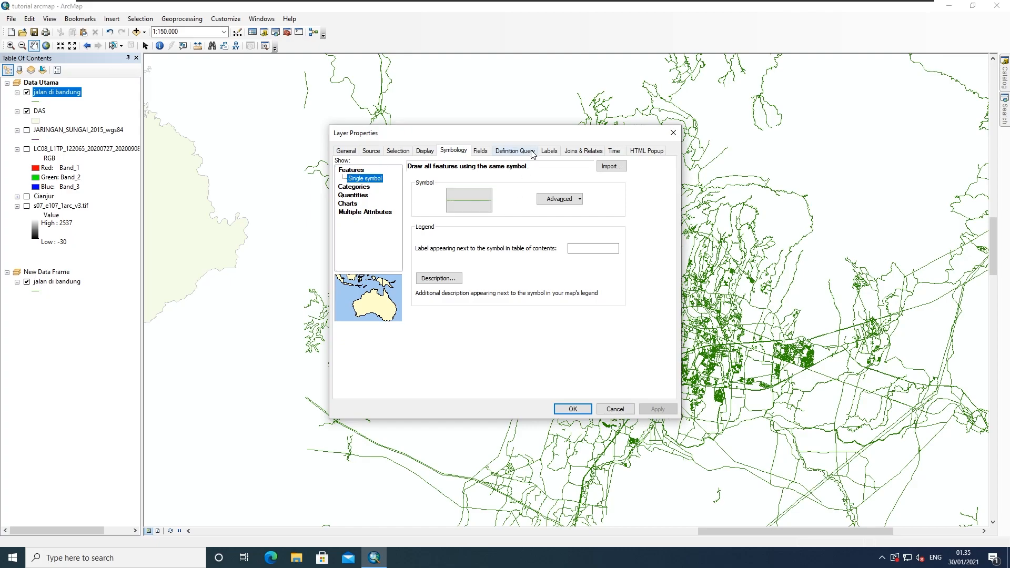
left_click_drag(523, 134, 321, 132)
left_click(268, 200)
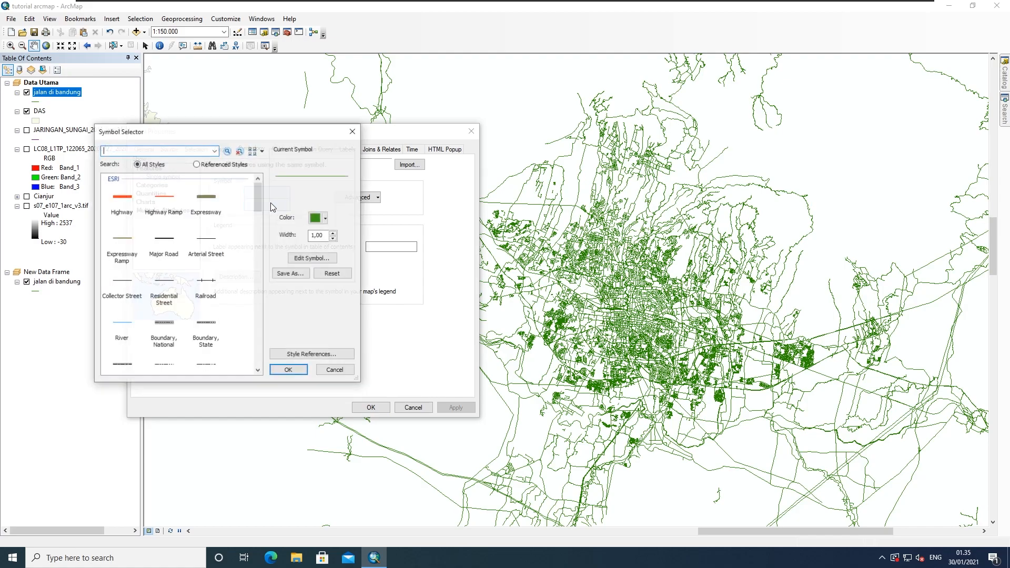
left_click(326, 219)
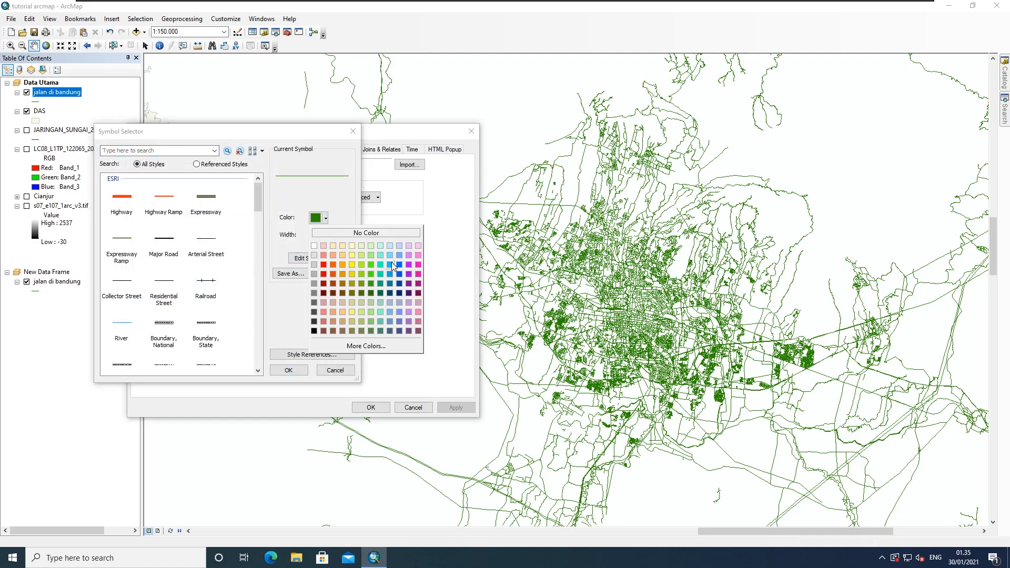
left_click(391, 264)
left_click(333, 232)
left_click(333, 233)
left_click(333, 238)
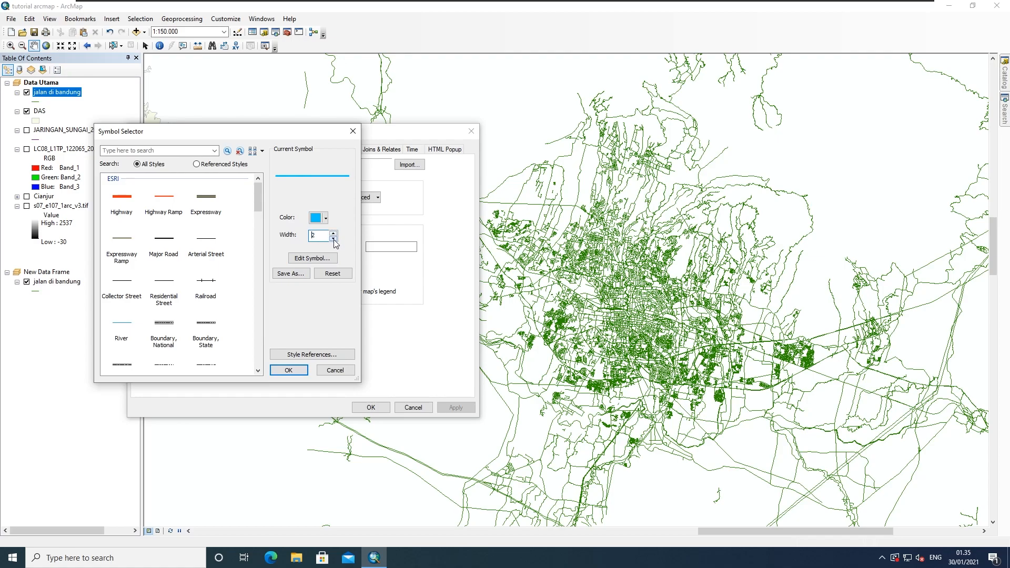
left_click(290, 369)
left_click(453, 408)
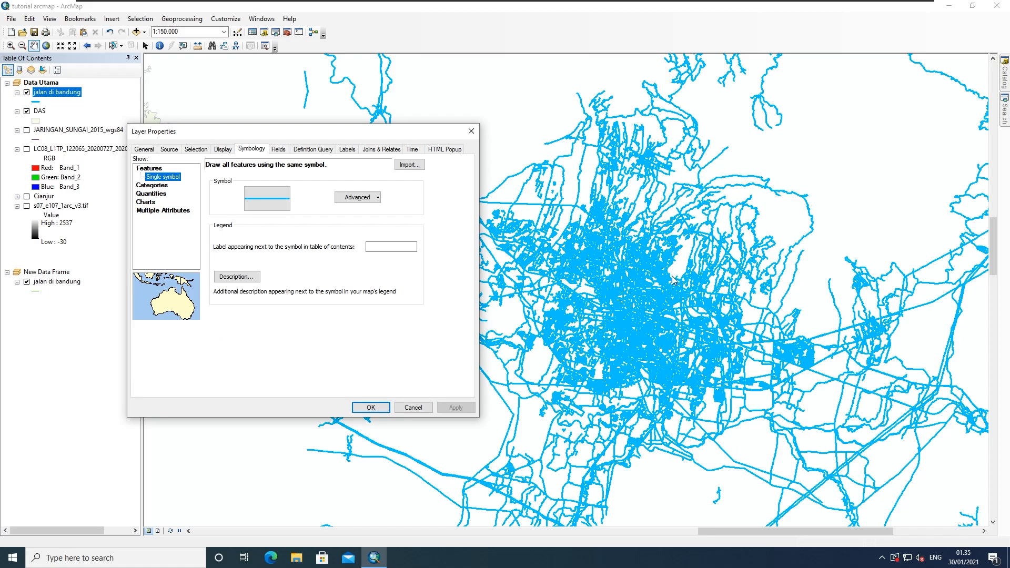
Categorize the jalan di bandung layer by unique values of the highway field, adding all values, and apply it
left_click_drag(231, 132, 334, 142)
left_click(266, 195)
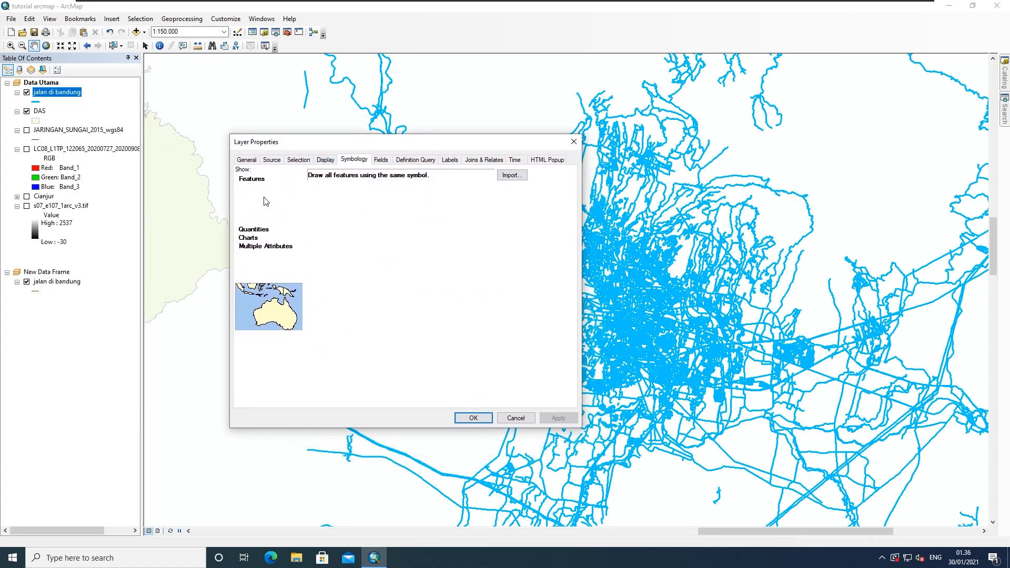
left_click(357, 196)
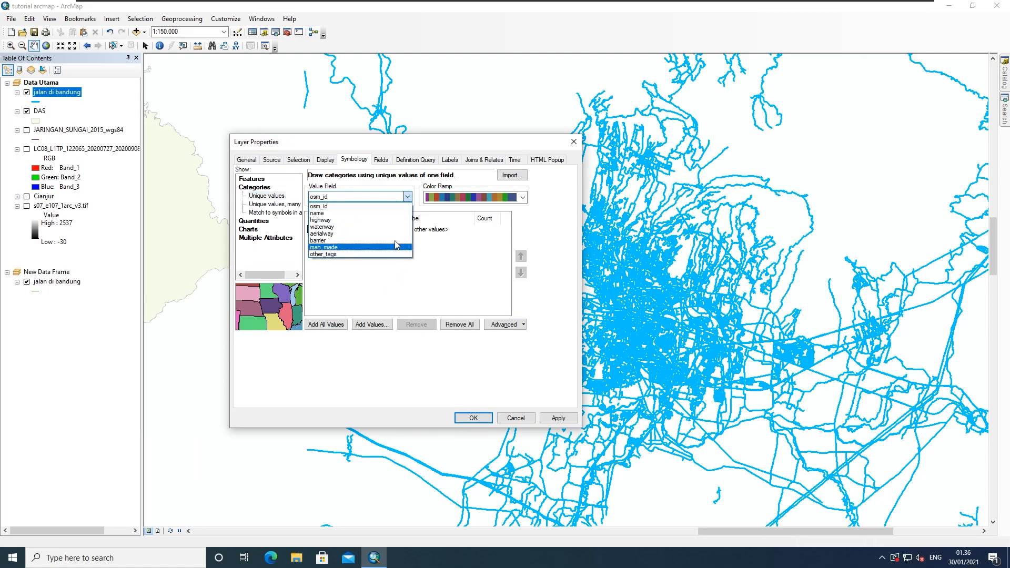
left_click(428, 274)
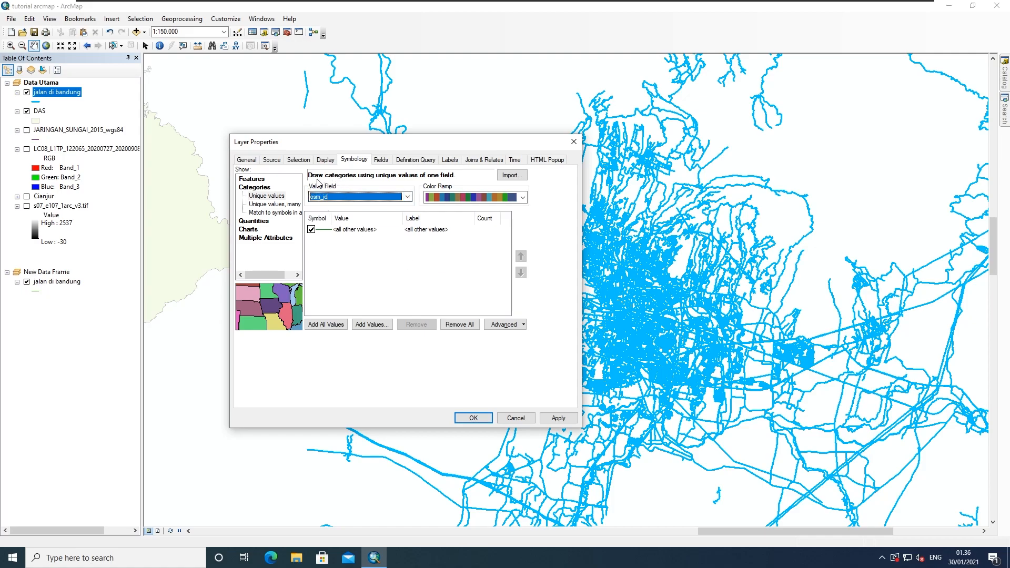
left_click(408, 196)
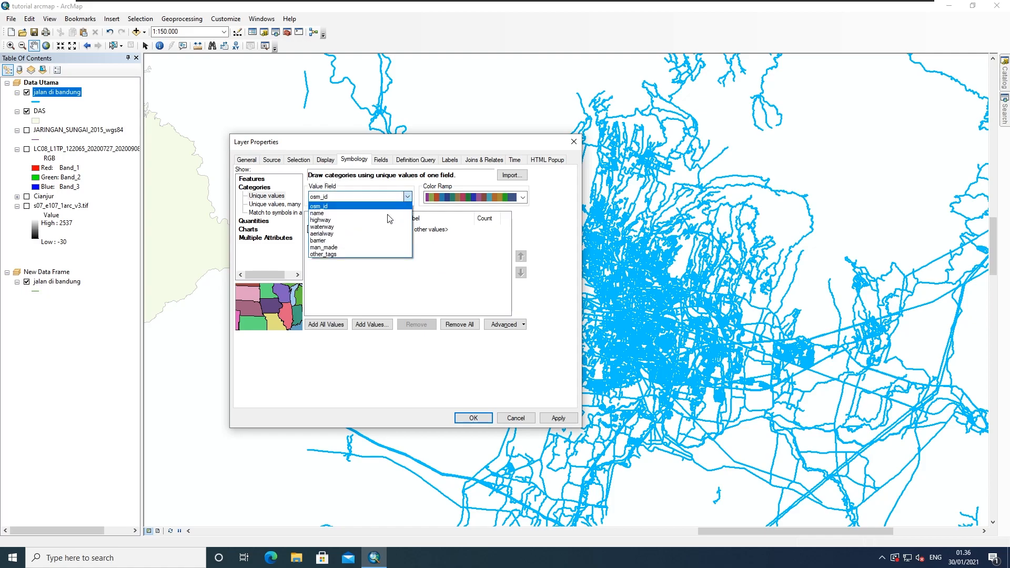
left_click(331, 219)
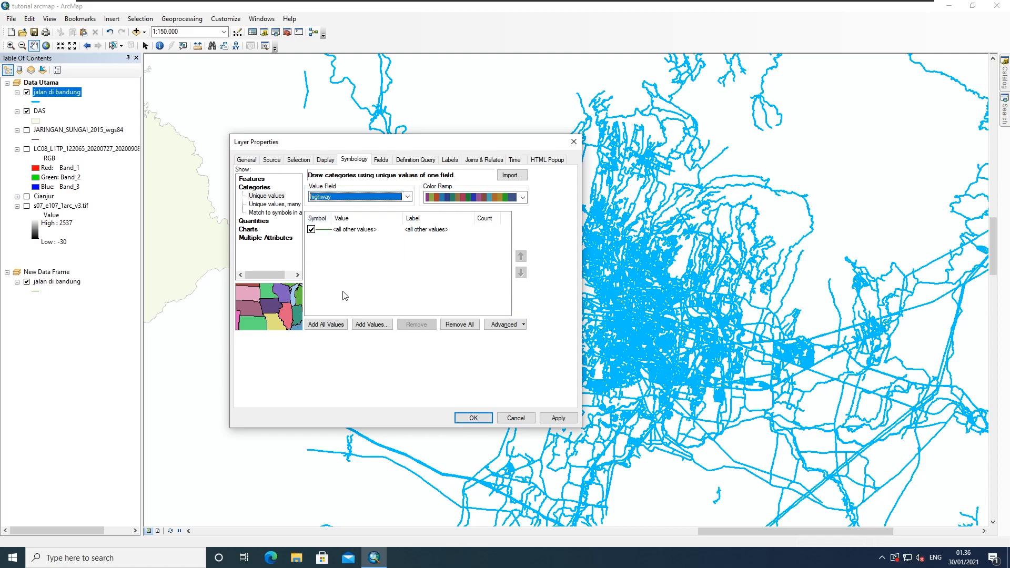
left_click(333, 327)
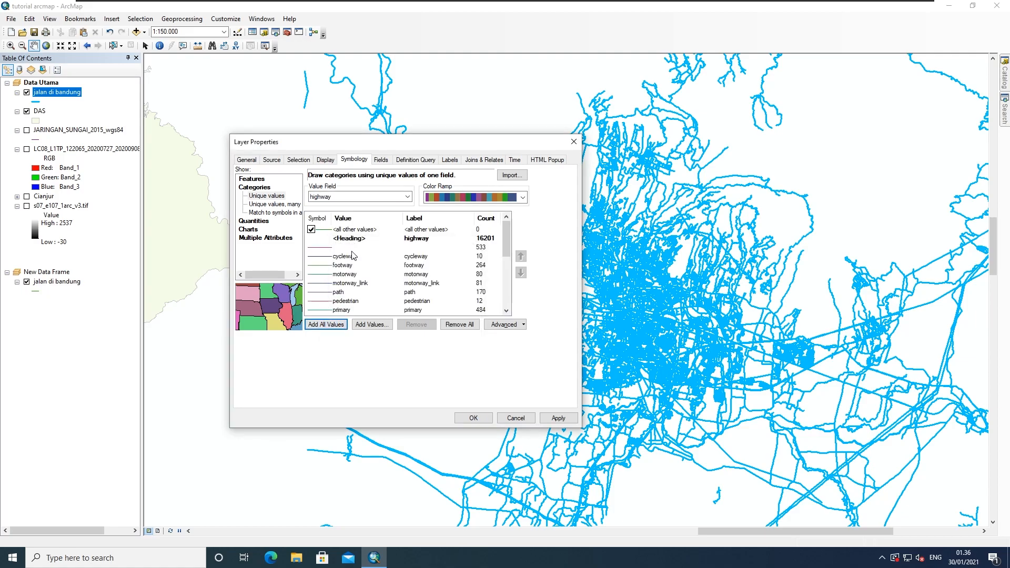
left_click_drag(511, 235, 507, 298)
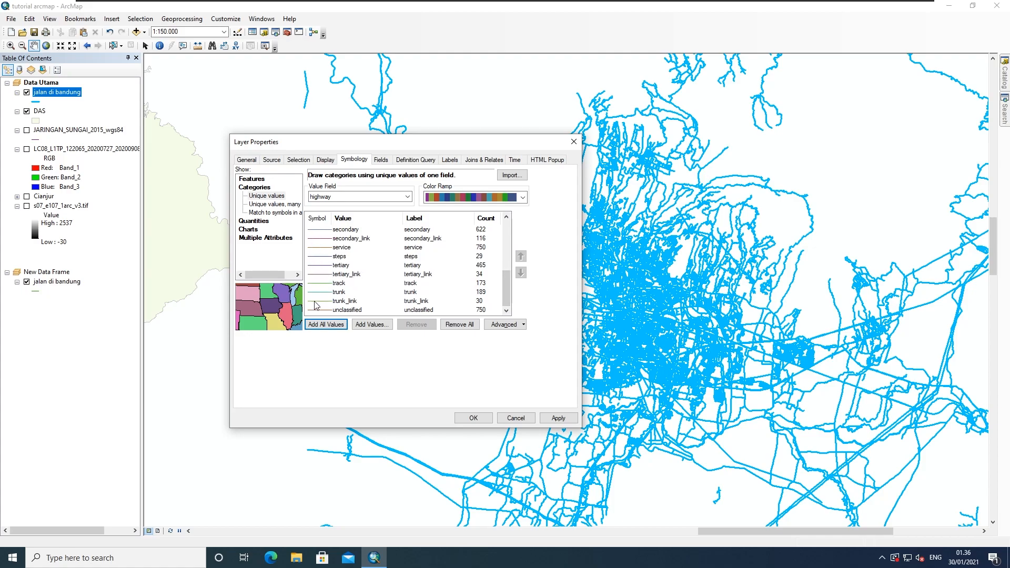
left_click(559, 418)
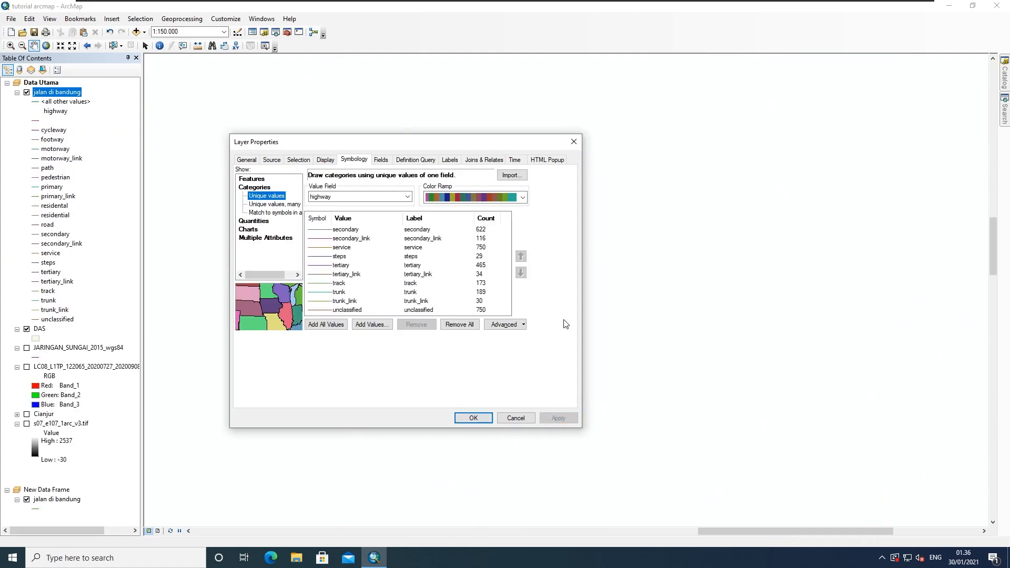
Switch the highway categories to a pastel multicolor ramp, add all values again, and apply the new colors
left_click_drag(460, 146, 344, 145)
left_click(208, 228)
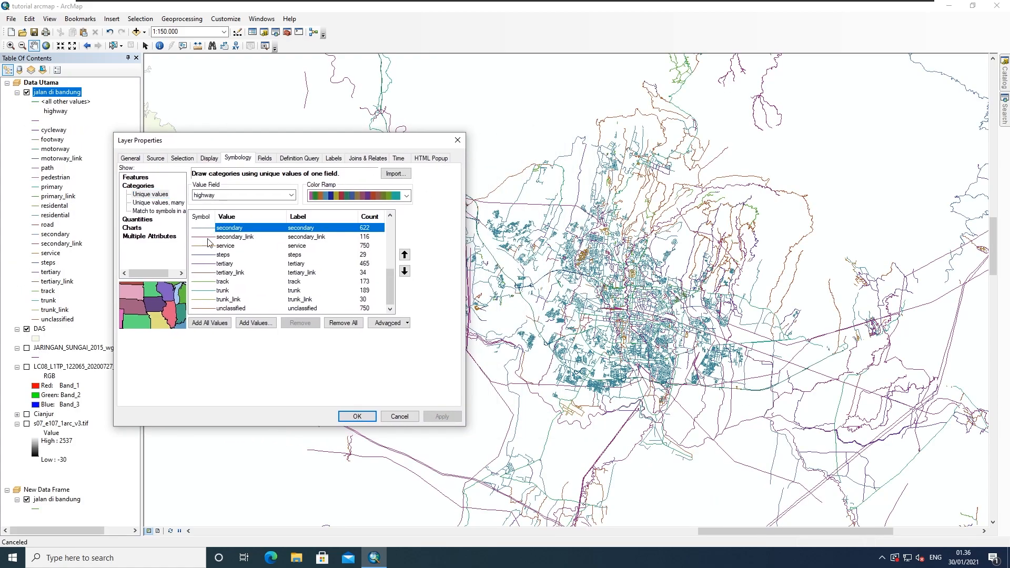
left_click_drag(393, 285, 393, 241)
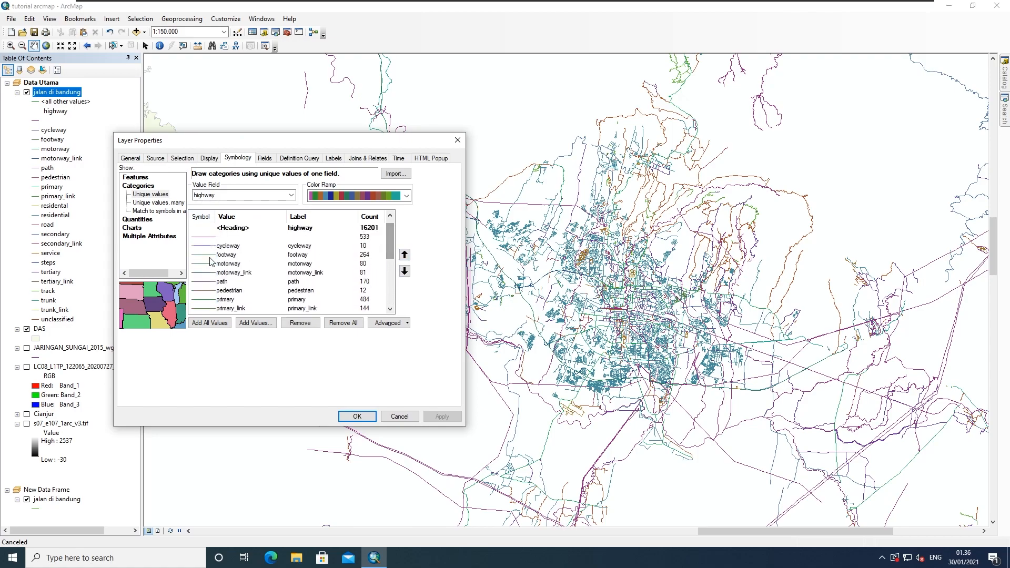
left_click(407, 195)
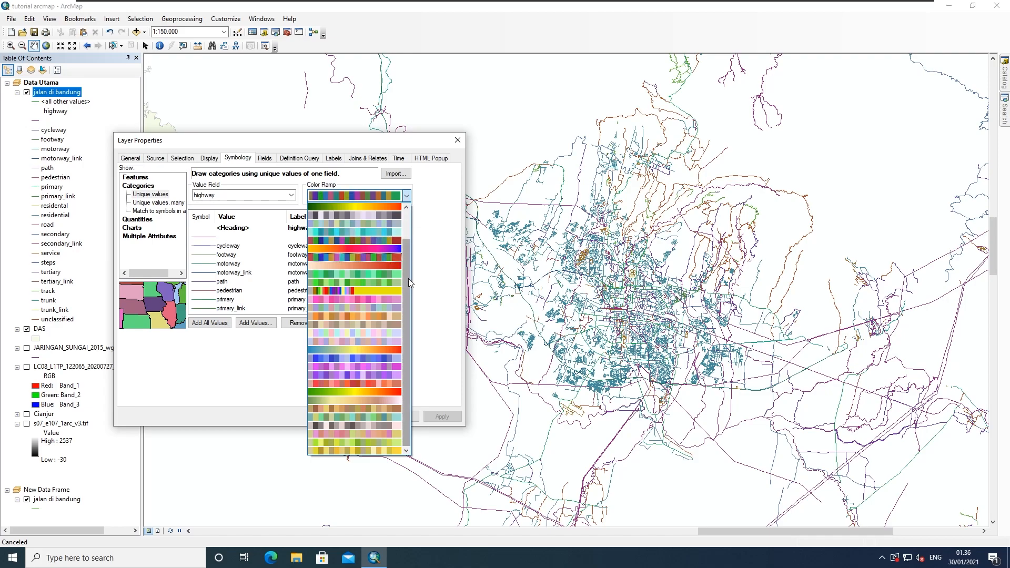
left_click(361, 333)
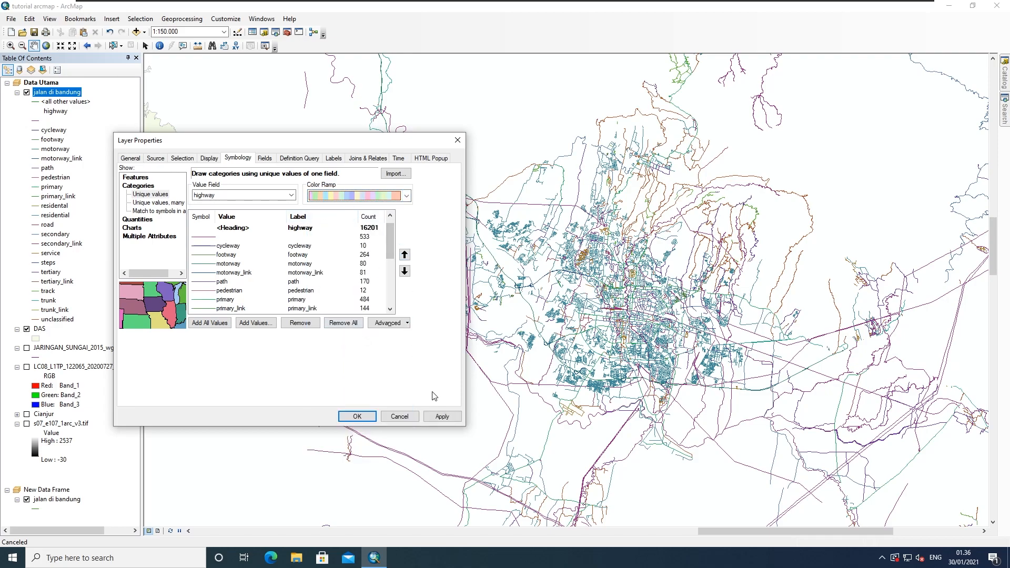
left_click(442, 416)
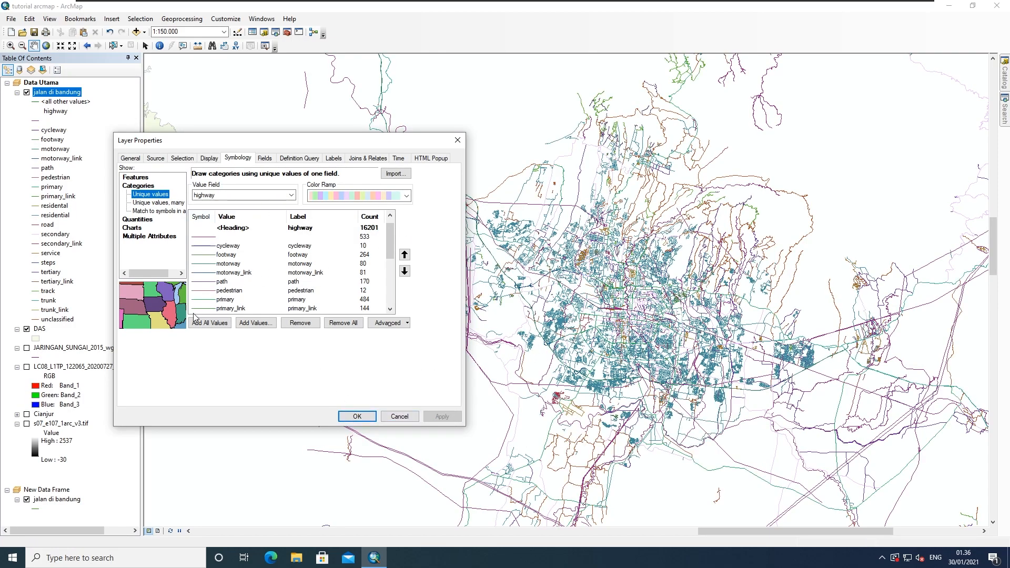
left_click(208, 323)
left_click(442, 417)
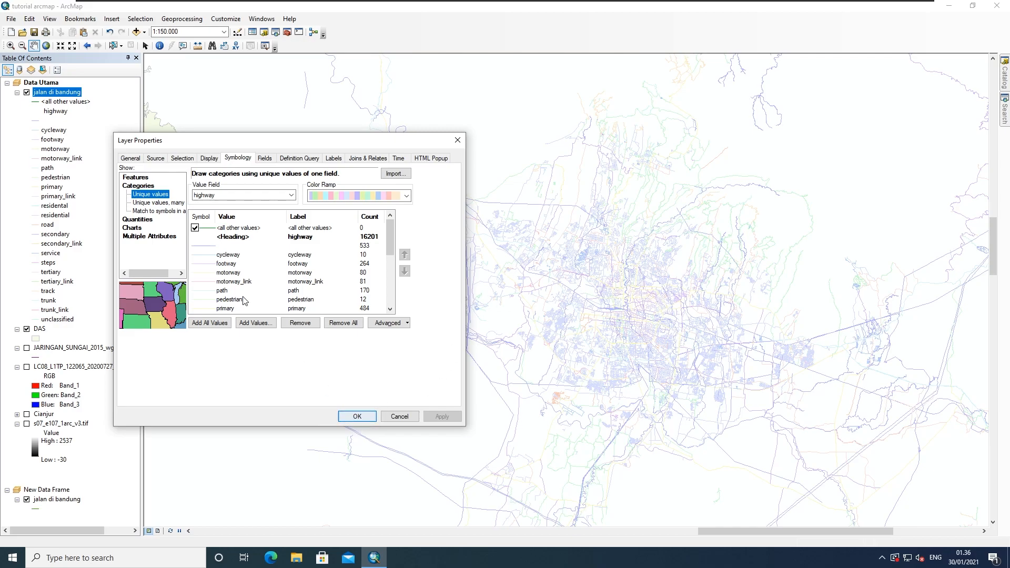
Try unique values from many fields, combining osm_id with highway as the second value field
left_click(174, 204)
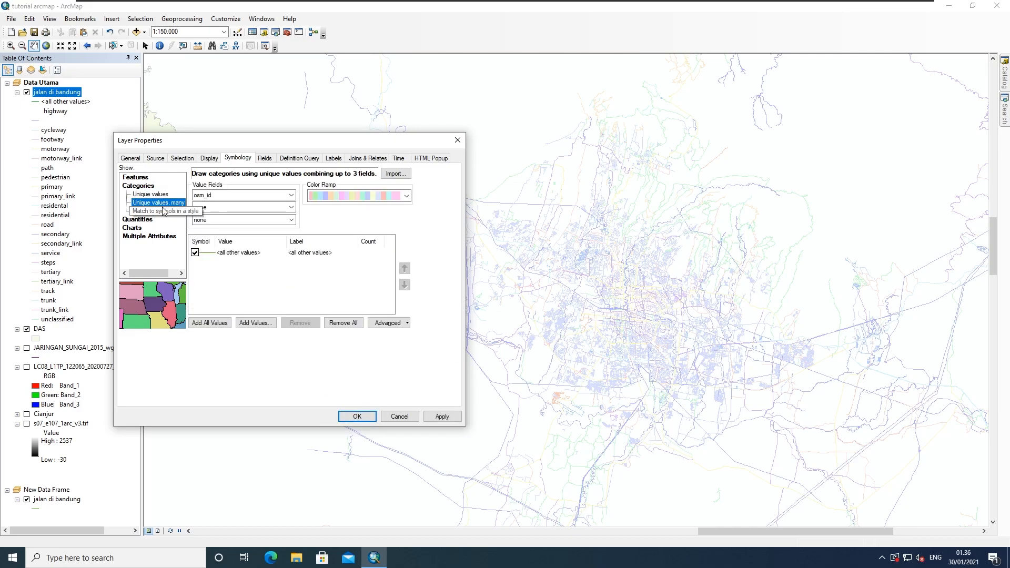
left_click(284, 209)
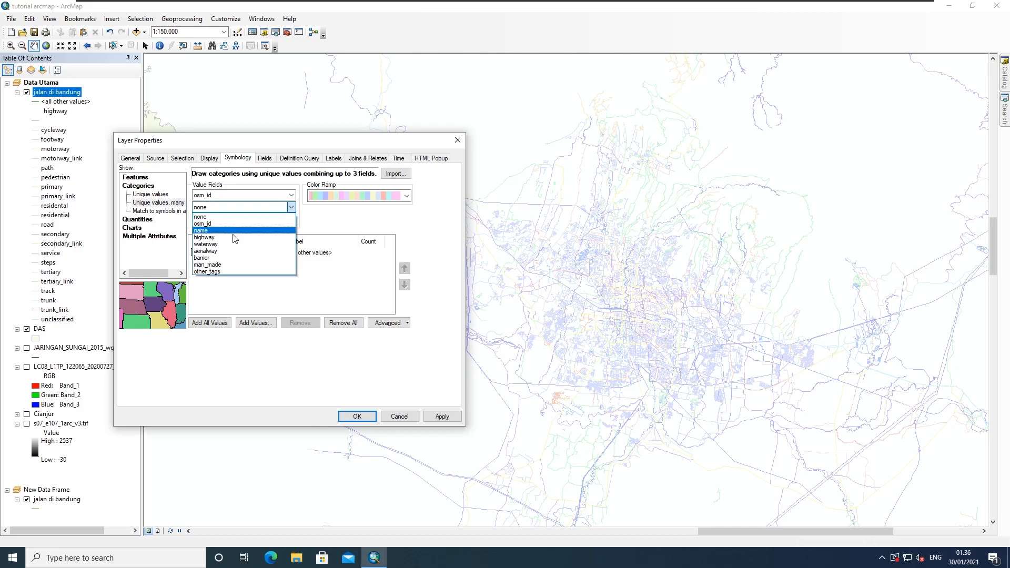
left_click(229, 238)
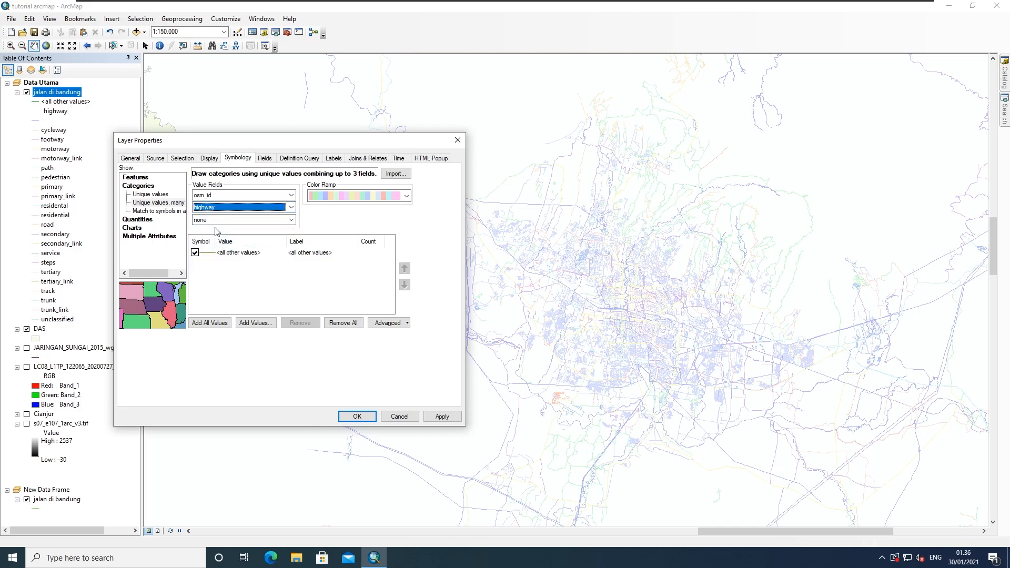
Try matching aerialway values to symbols in a style, browse for an Esri style set file, and cancel the browsing
left_click(156, 211)
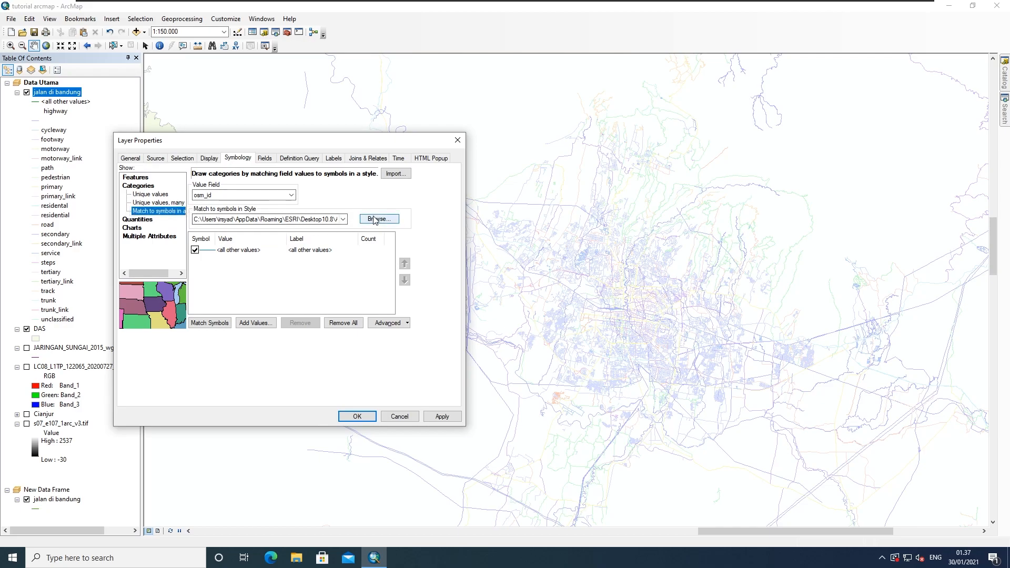
left_click(291, 196)
left_click(245, 233)
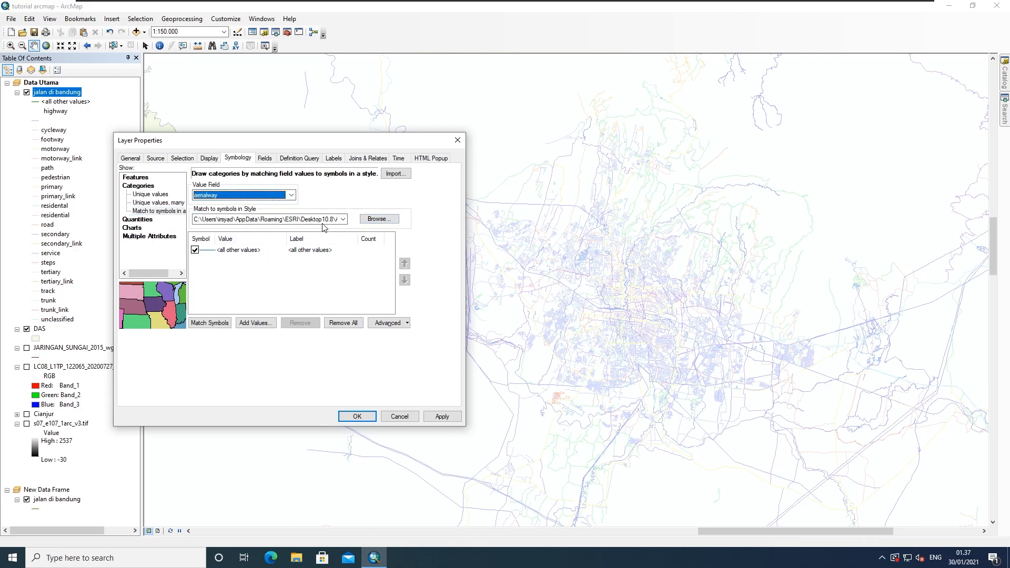
left_click(219, 322)
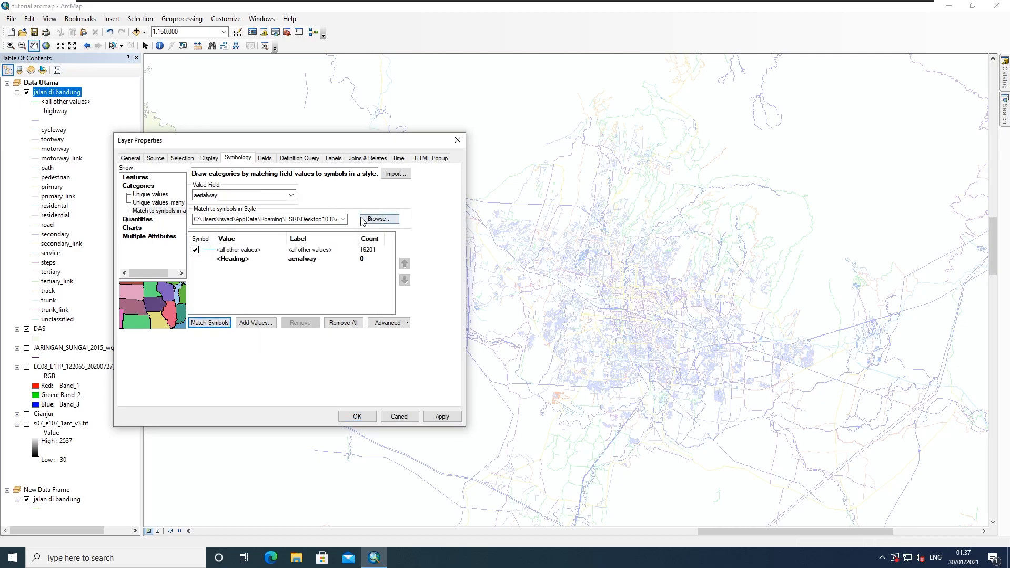
left_click(376, 219)
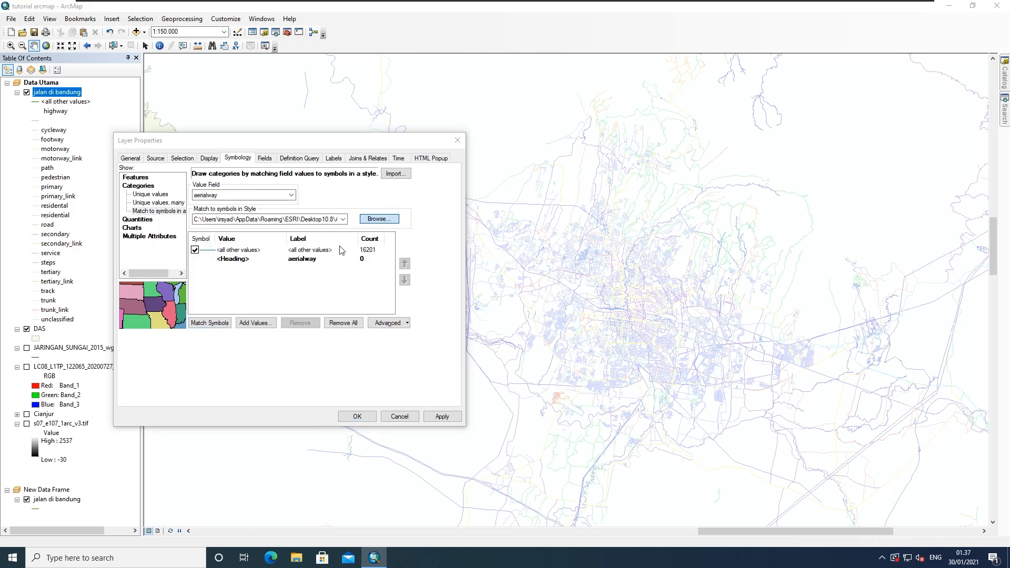
left_click(309, 364)
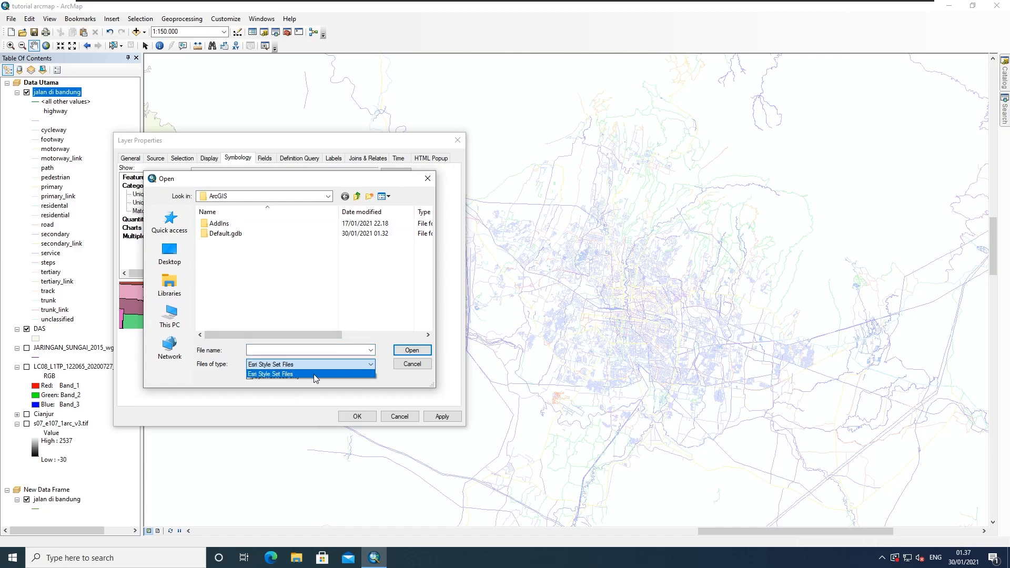
left_click(414, 367)
left_click(414, 366)
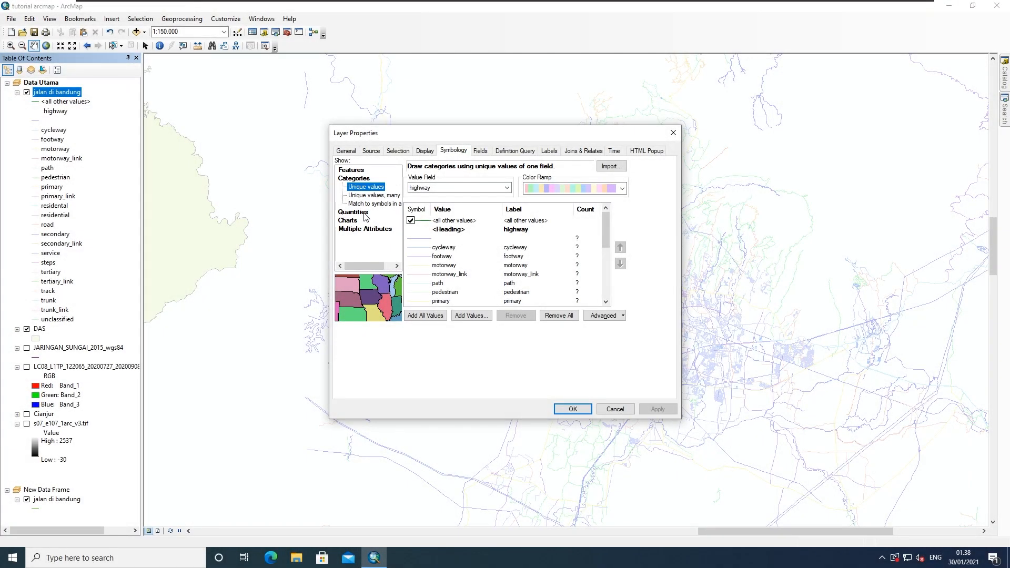
Check which value fields the jalan di bandung layer offers for graduated colors, and close its properties without changes
left_click(364, 215)
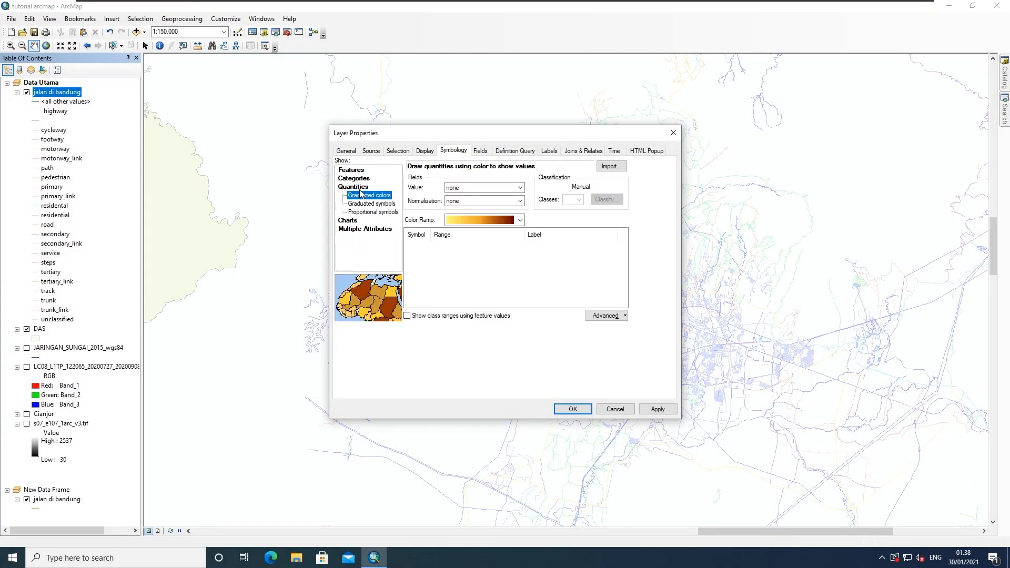
left_click(520, 188)
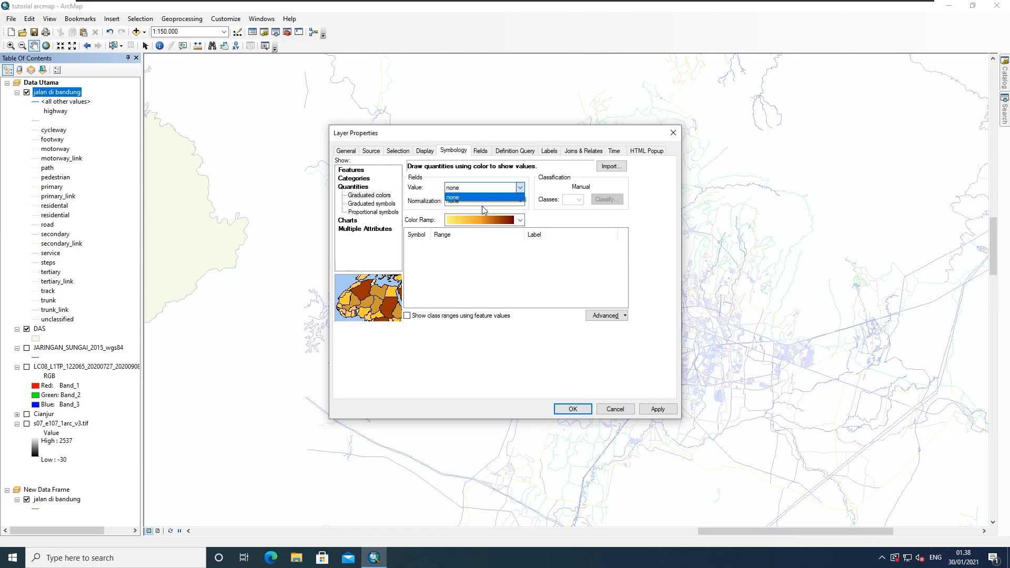
left_click(615, 413)
left_click(615, 408)
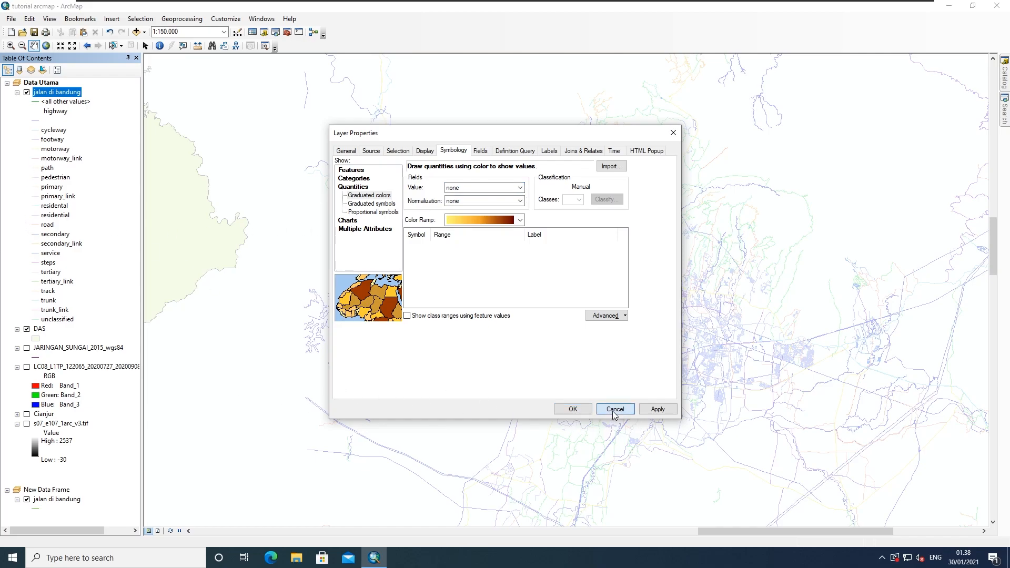
Turn on the JARINGAN_SUNGAI_2015_wgs84 layer, turn off DAS, and bring the rivers west of the roads into view
left_click(27, 348)
left_click(26, 328)
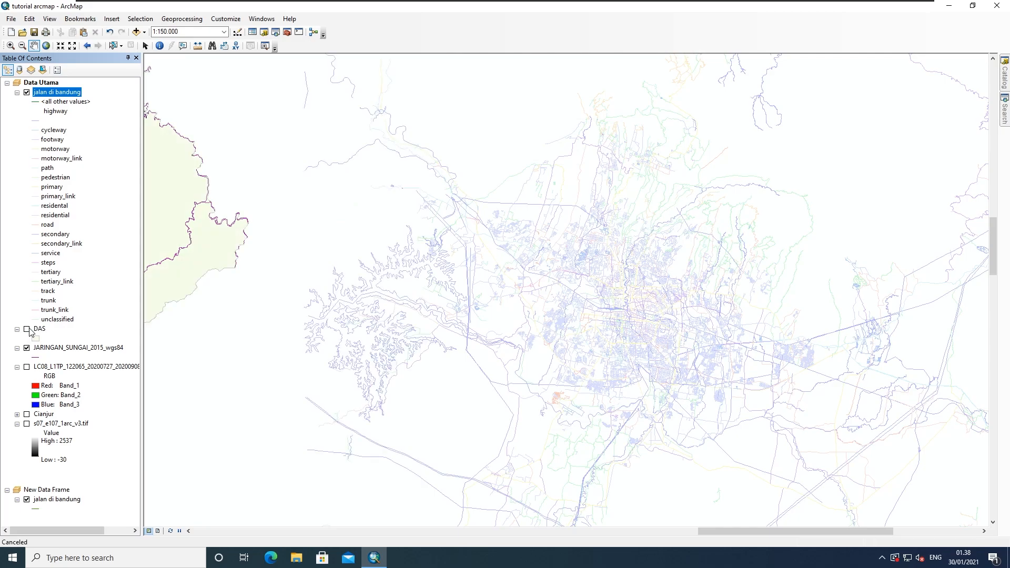
left_click_drag(285, 212, 787, 239)
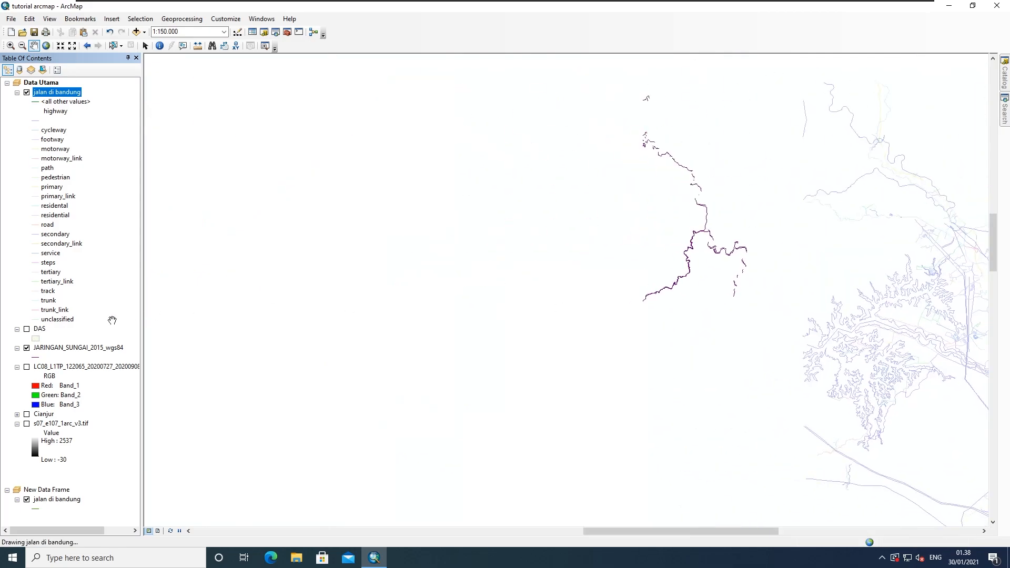
Symbolize the JARINGAN_SUNGAI_2015_wgs84 layer with graduated colors based on the Shape_Leng field, and apply and accept the change
right_click(76, 348)
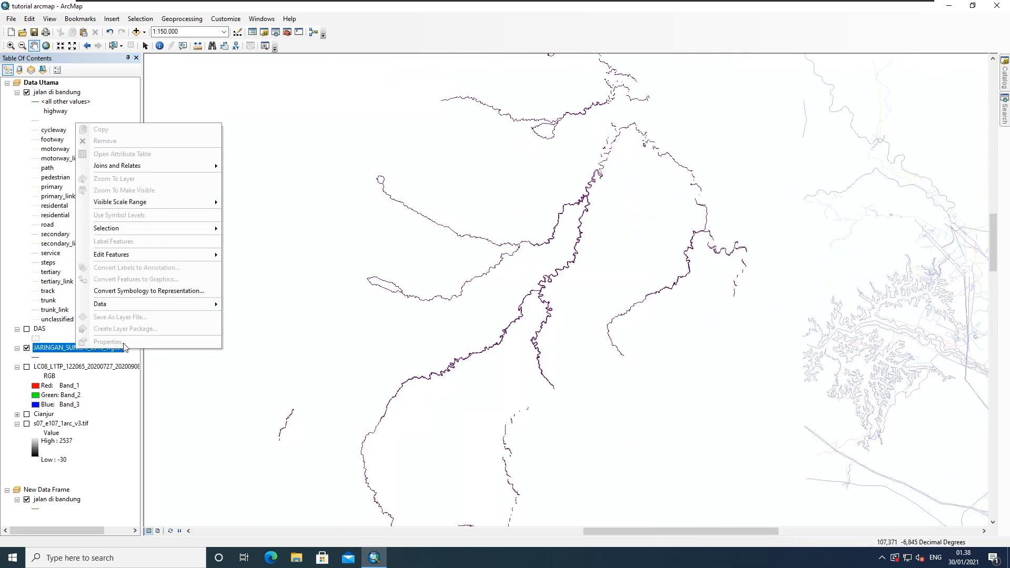
left_click(53, 351)
right_click(52, 351)
left_click(86, 343)
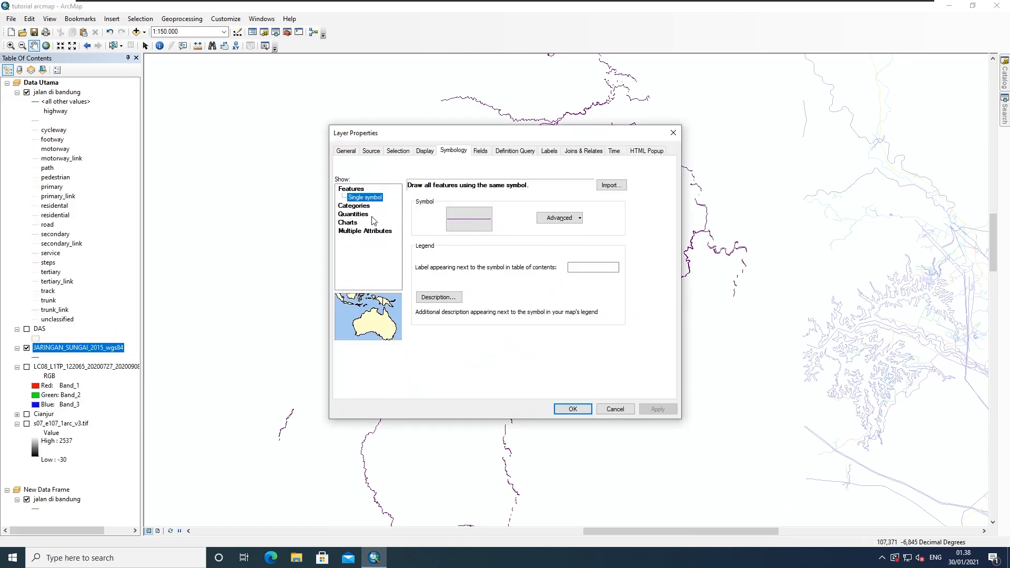
left_click(363, 214)
left_click(519, 210)
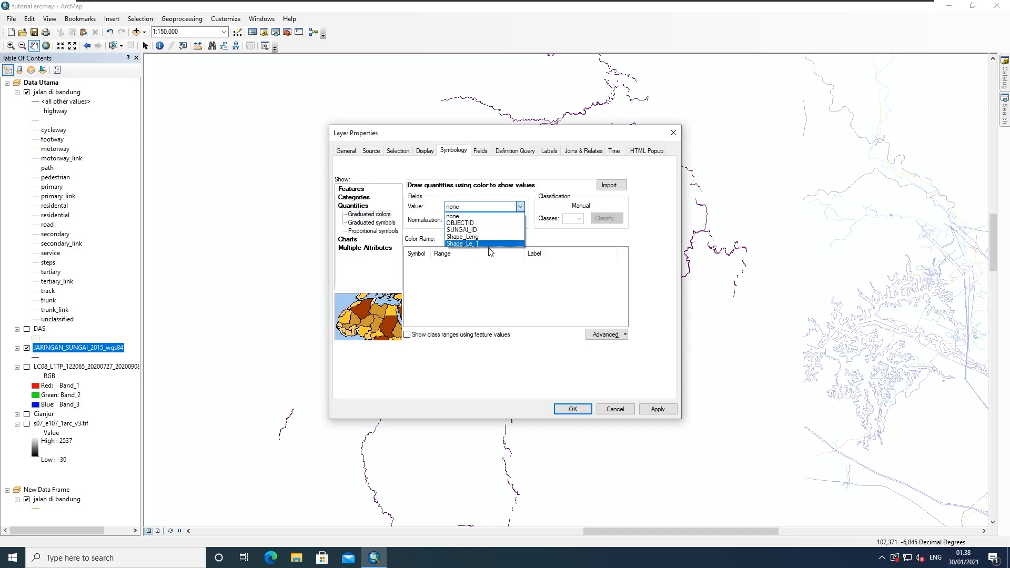
left_click(475, 236)
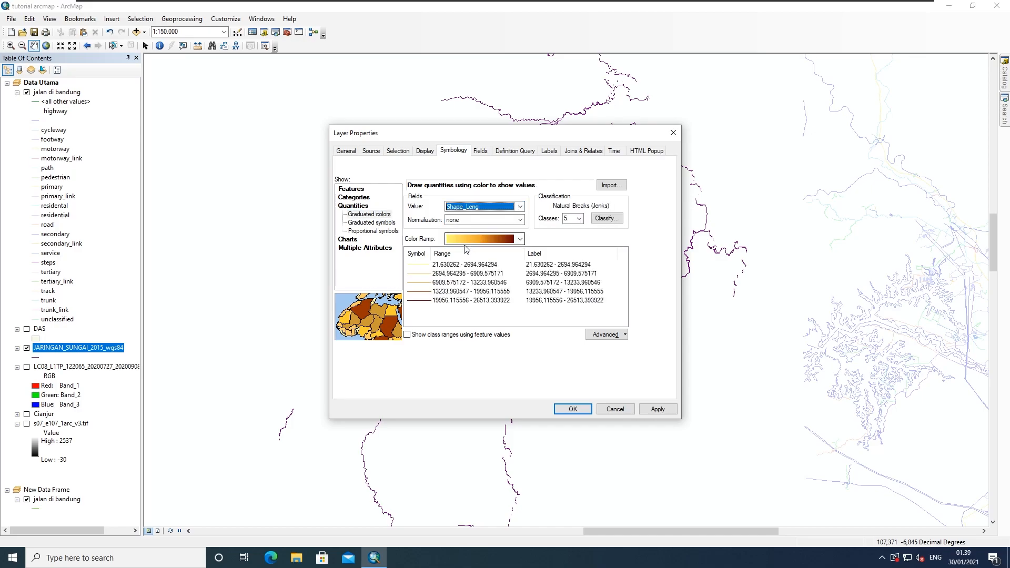
left_click_drag(577, 128, 656, 109)
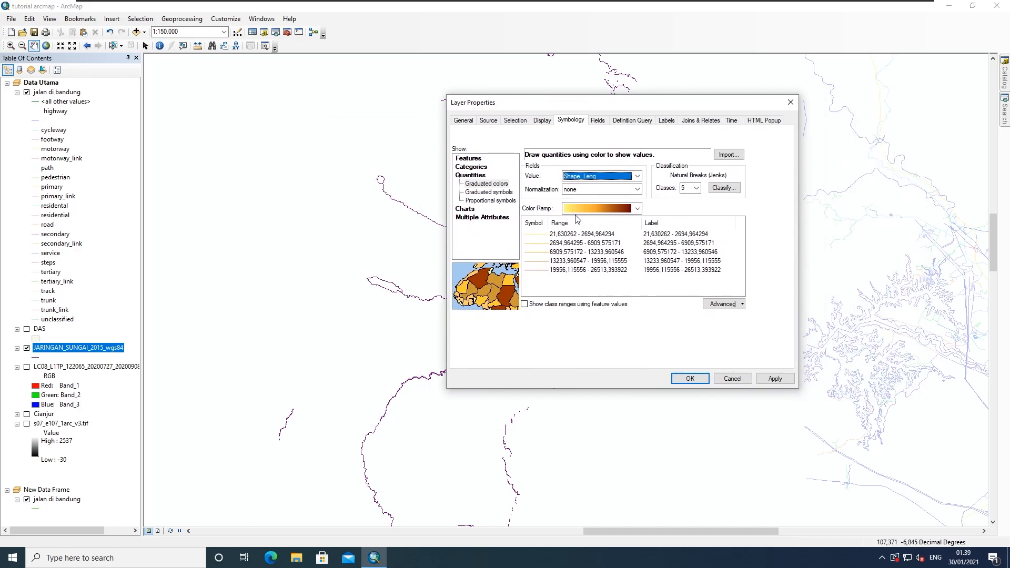
left_click(774, 379)
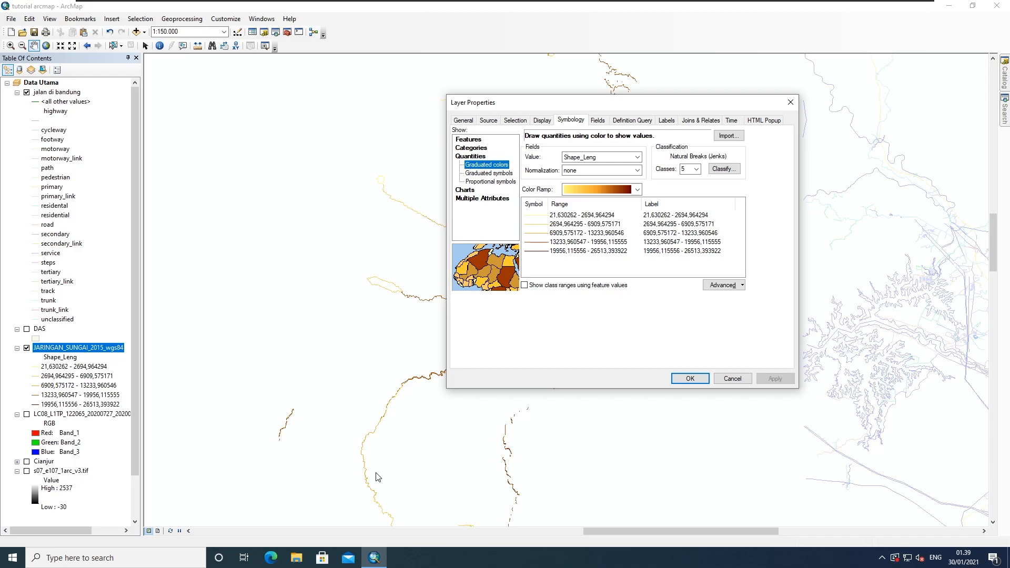
left_click(689, 379)
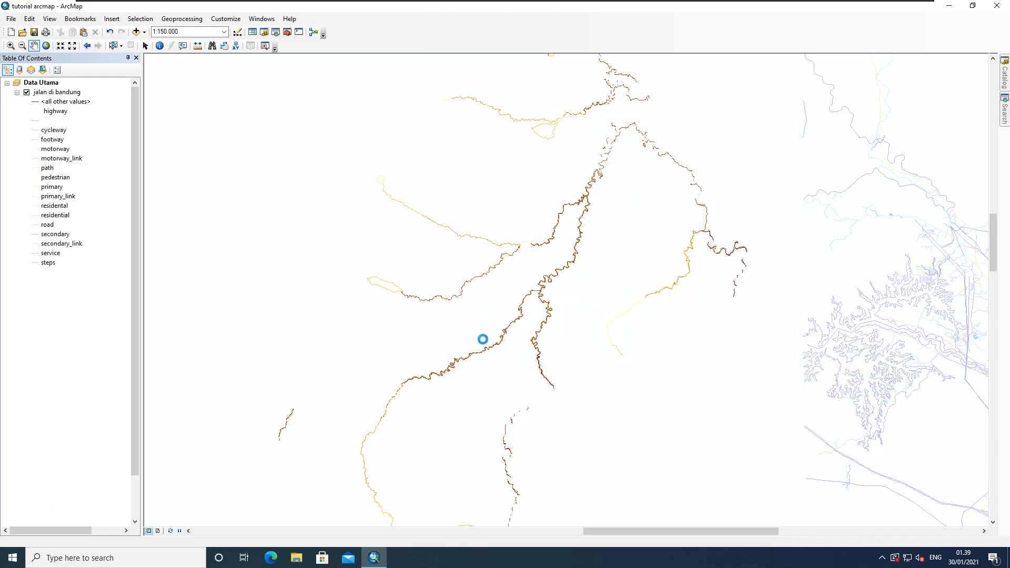
Switch the JARINGAN_SUNGAI_2015_wgs84 layer's symbology to graduated symbols with Shape_Leng as the value field
left_click_drag(561, 307, 577, 248)
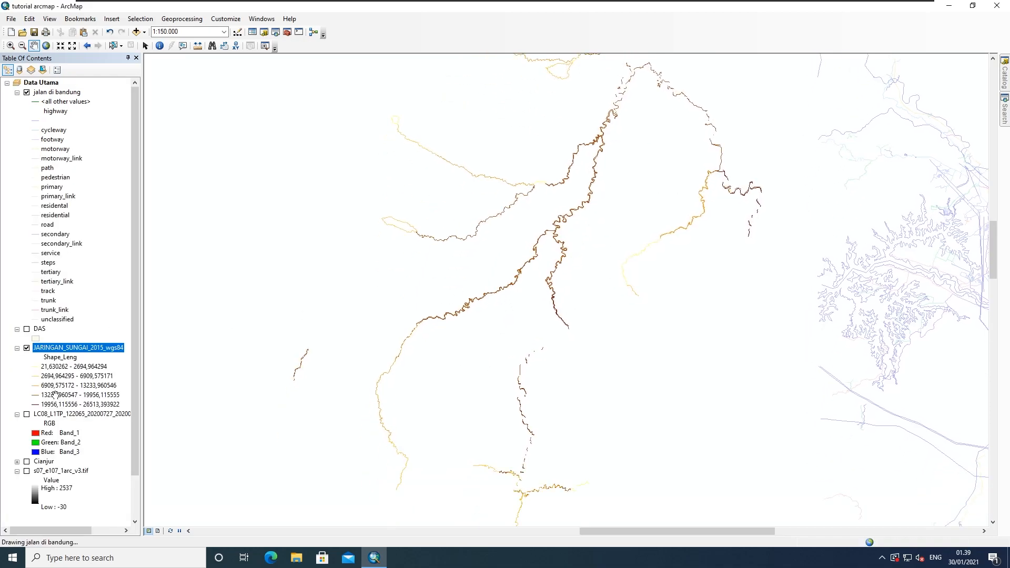
left_click(35, 407)
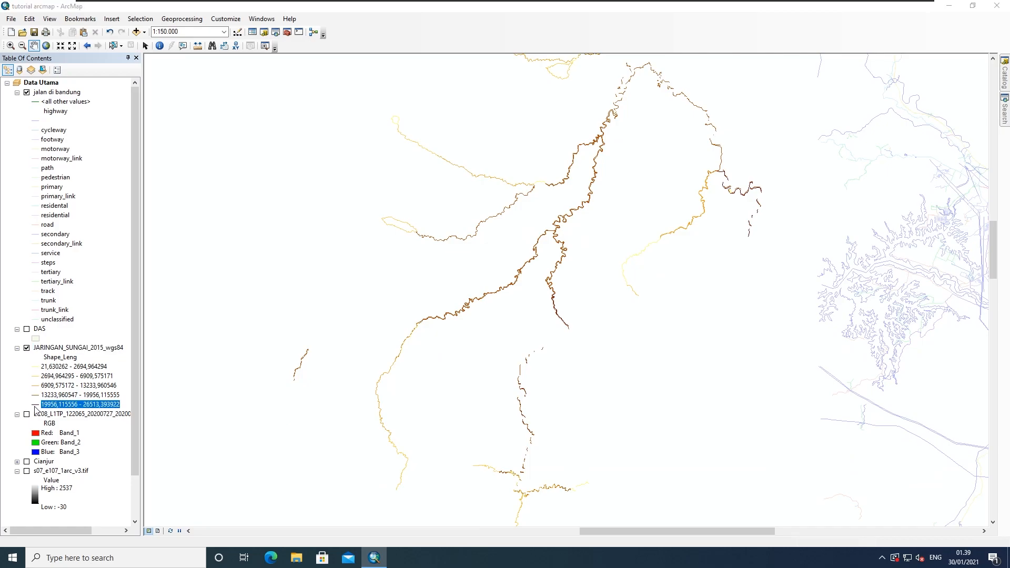
left_click(334, 371)
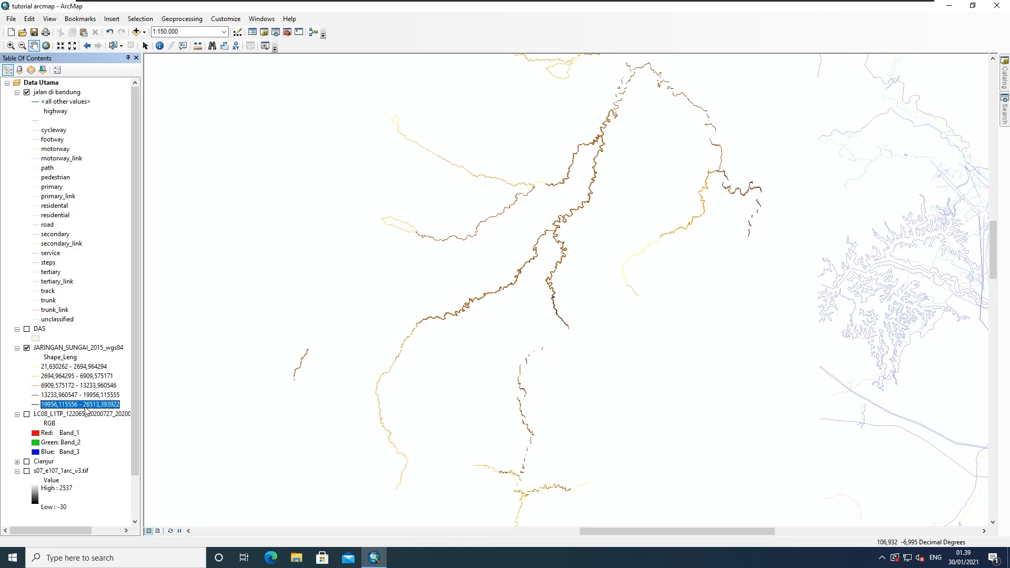
left_click_drag(620, 187, 565, 326)
left_click(98, 344)
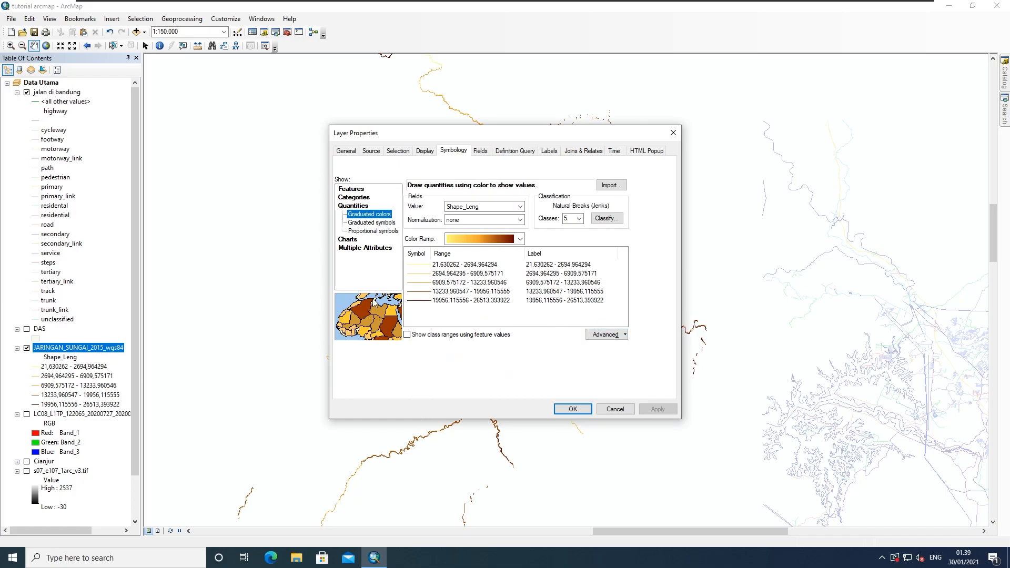
left_click(366, 222)
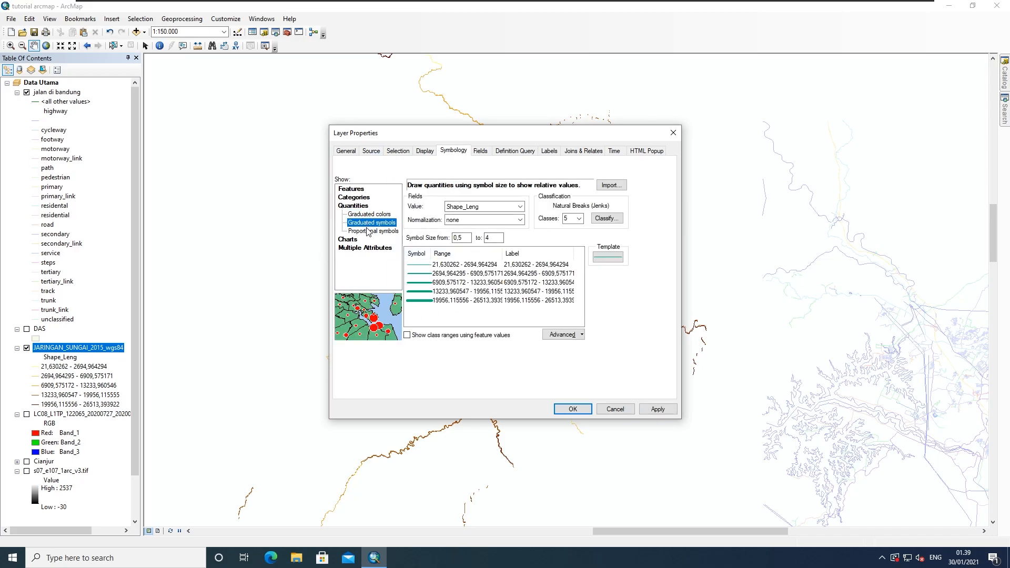
left_click(520, 206)
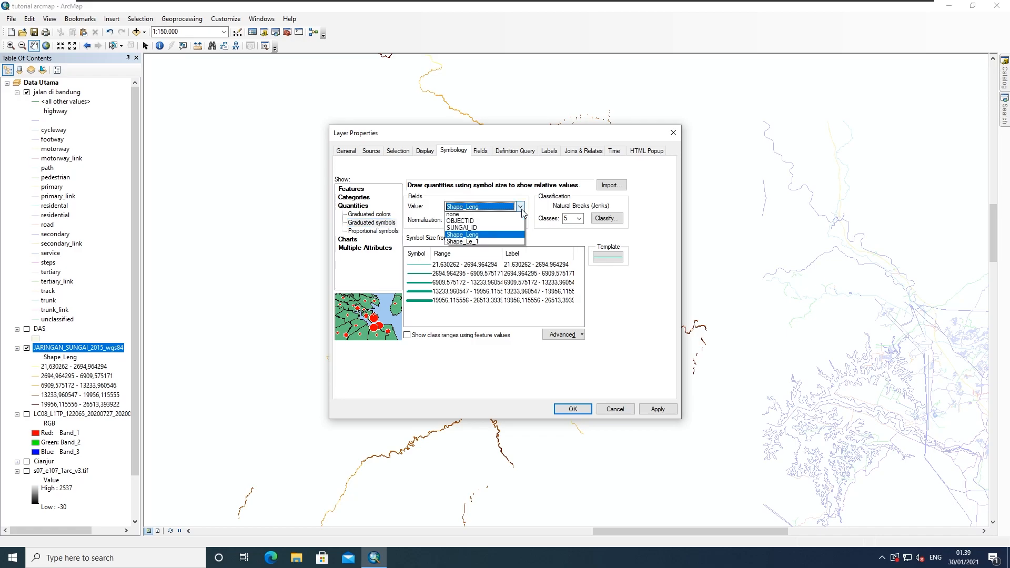
left_click(462, 236)
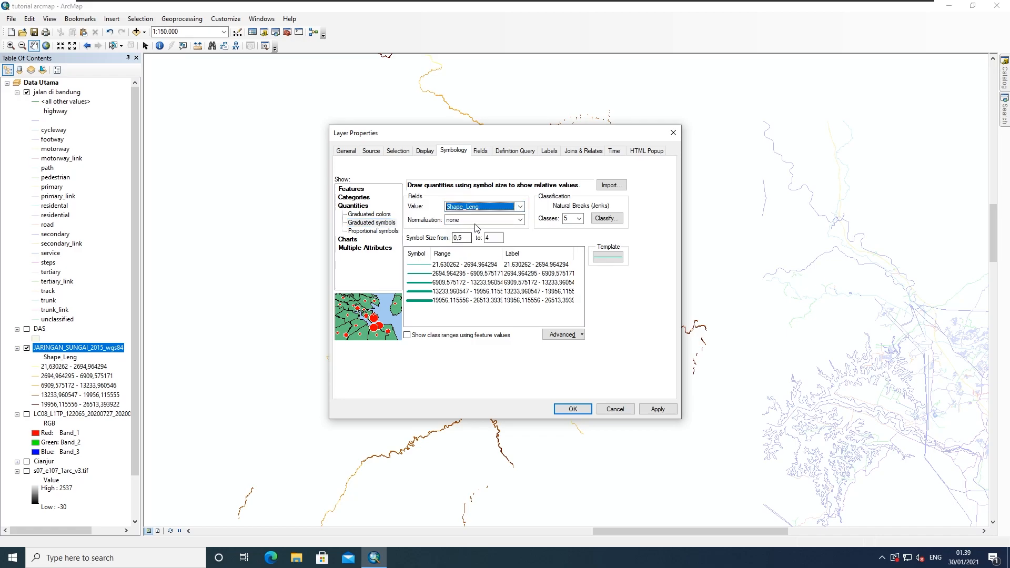
Normalize the river layer's graduated symbols by percent of total, apply the change, and move the properties dialog clear of the rivers
left_click(519, 221)
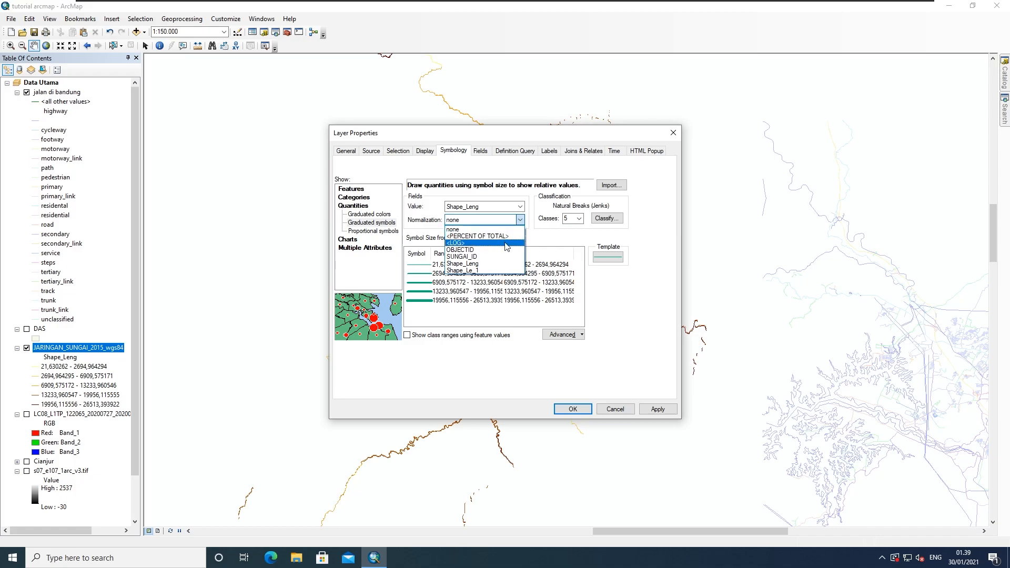
left_click(477, 236)
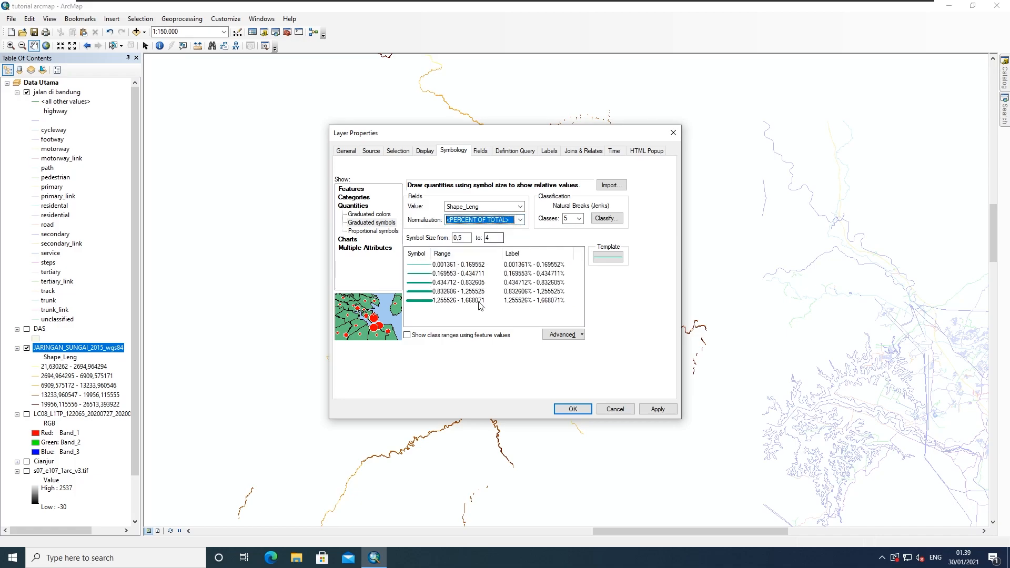
left_click(525, 265)
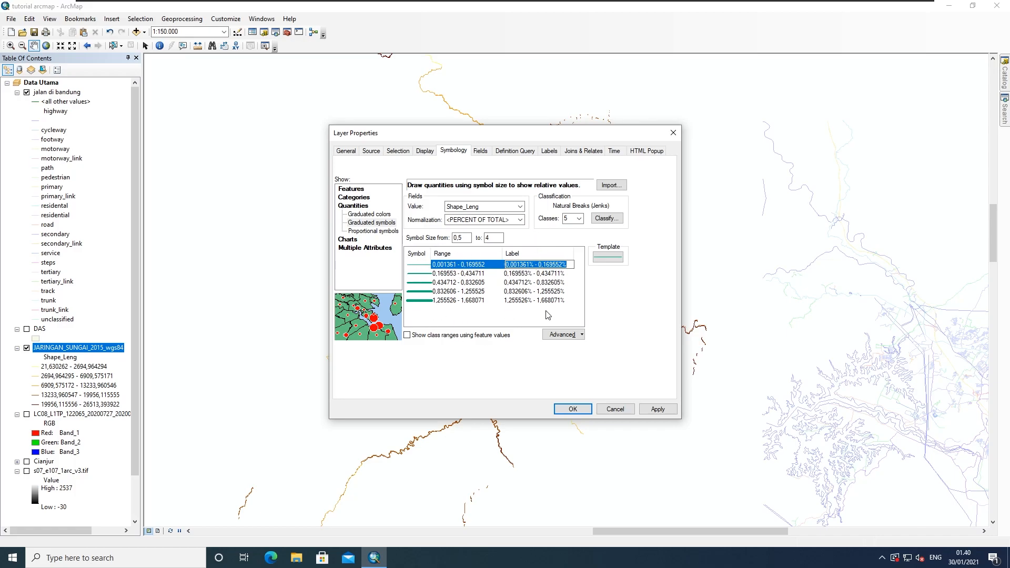
left_click(585, 225)
left_click(426, 302)
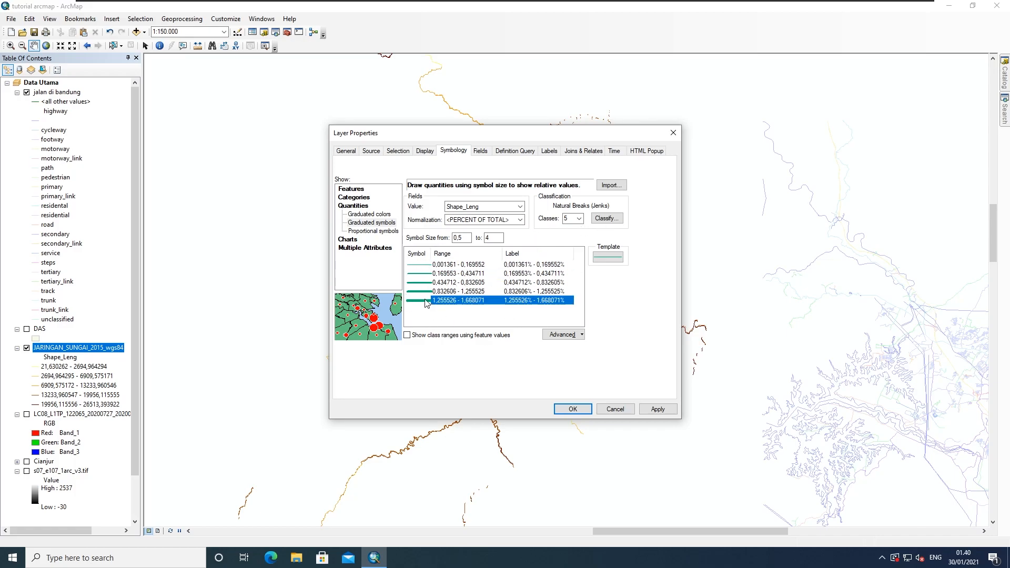
left_click(657, 409)
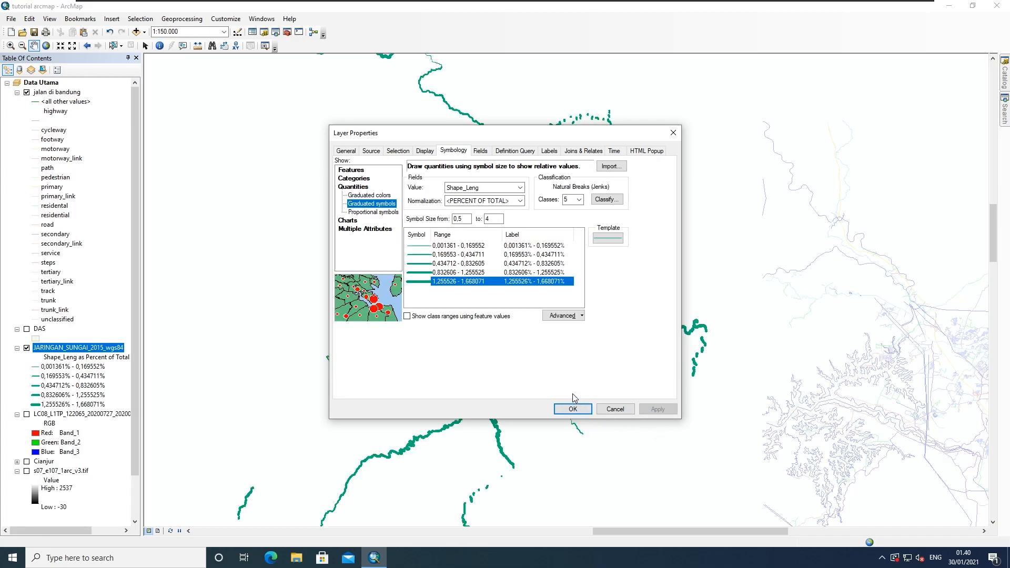
left_click_drag(460, 138, 734, 95)
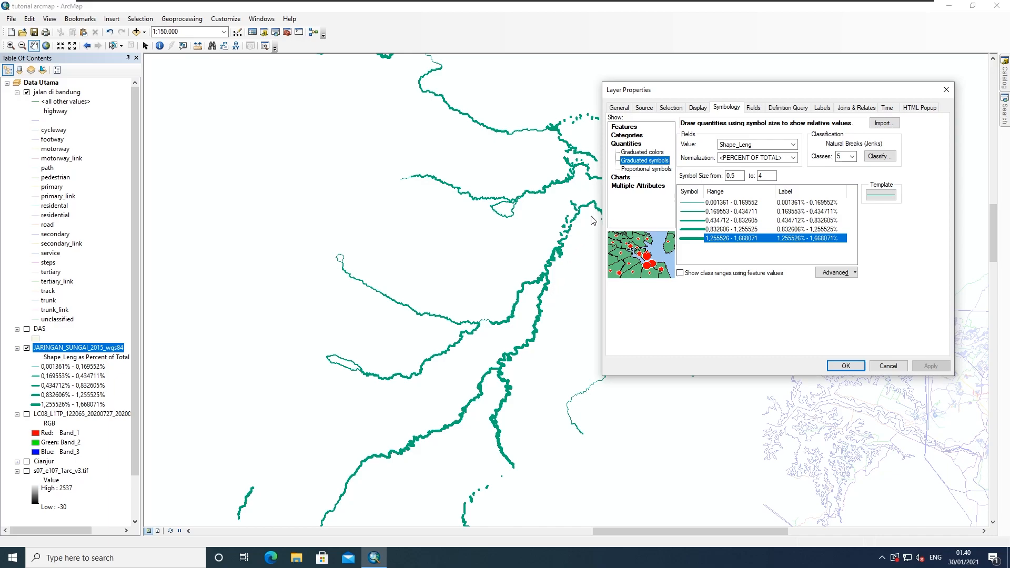
Symbolize the river layer with proportional symbols based on the Shape_Leng field, and apply and accept the change
left_click(638, 170)
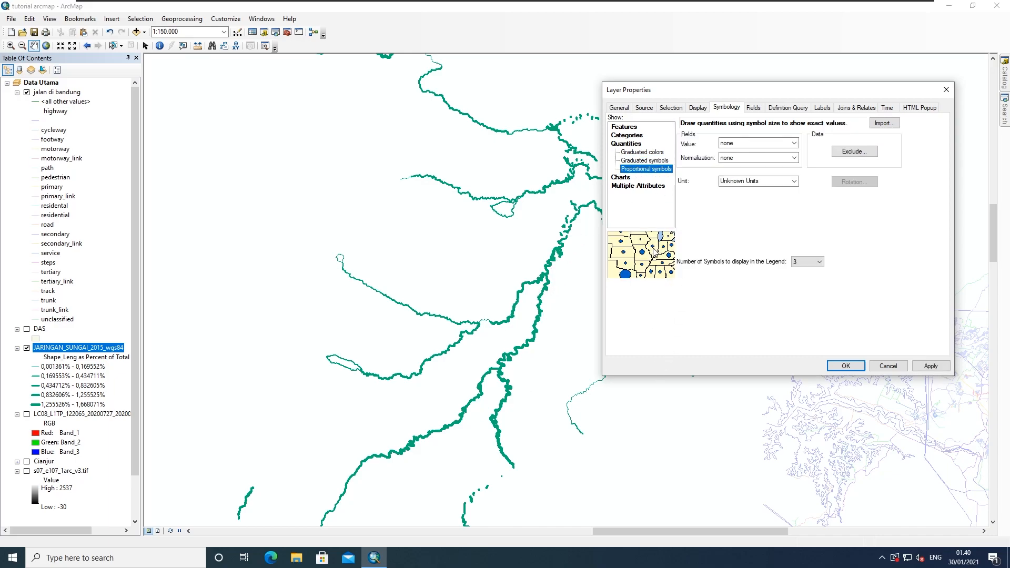
left_click(645, 160)
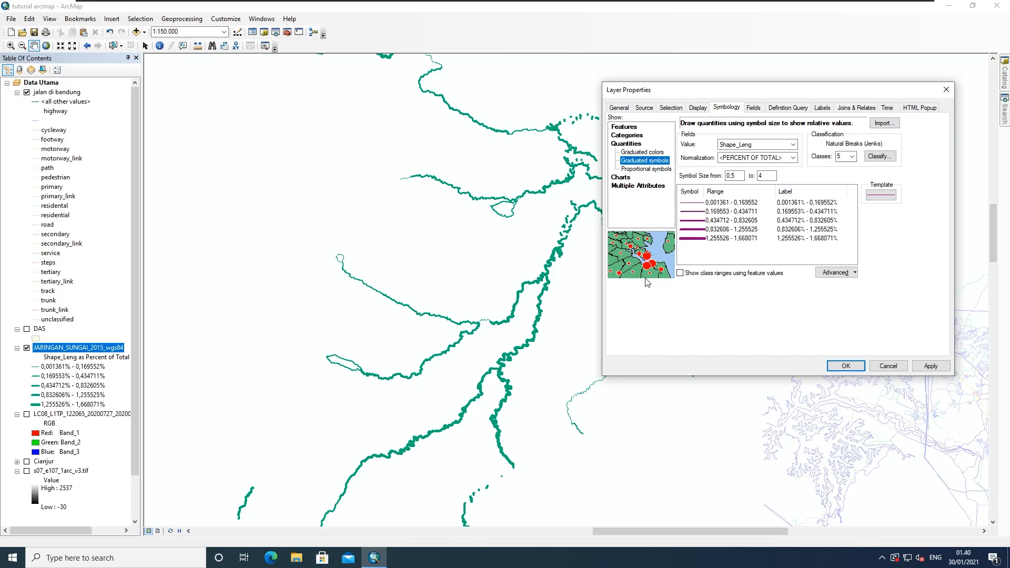
left_click(642, 169)
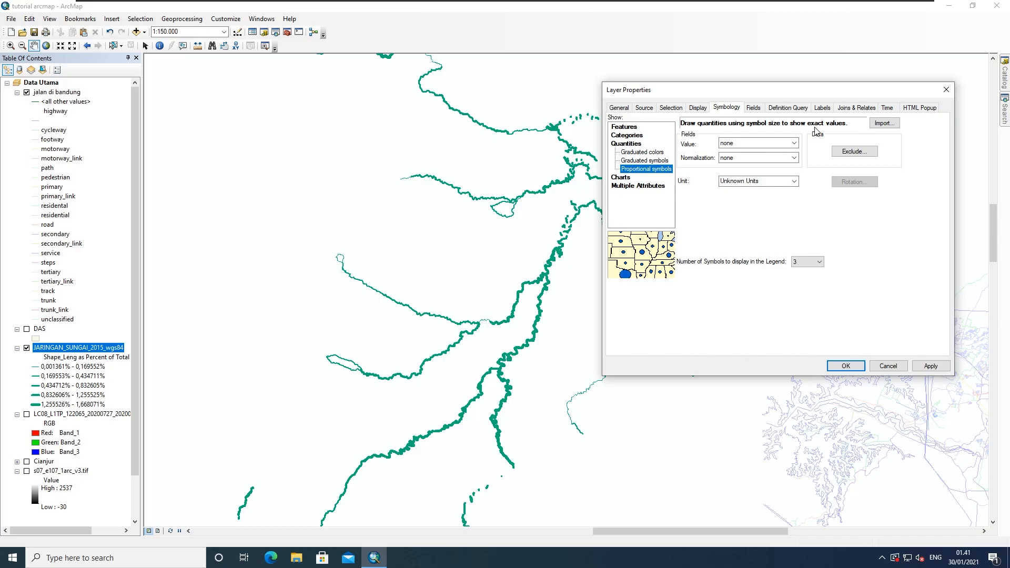
left_click(791, 143)
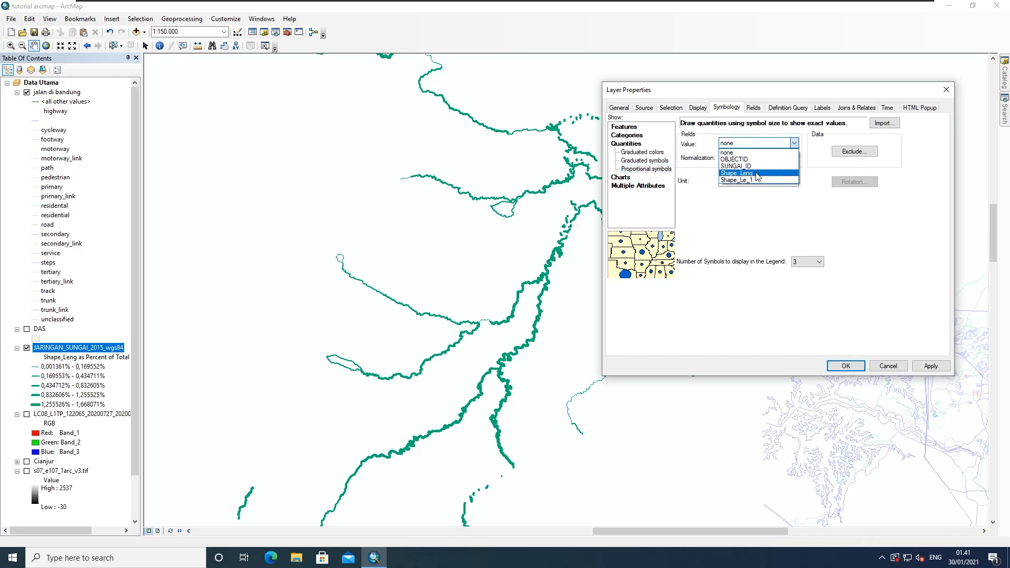
left_click(769, 161)
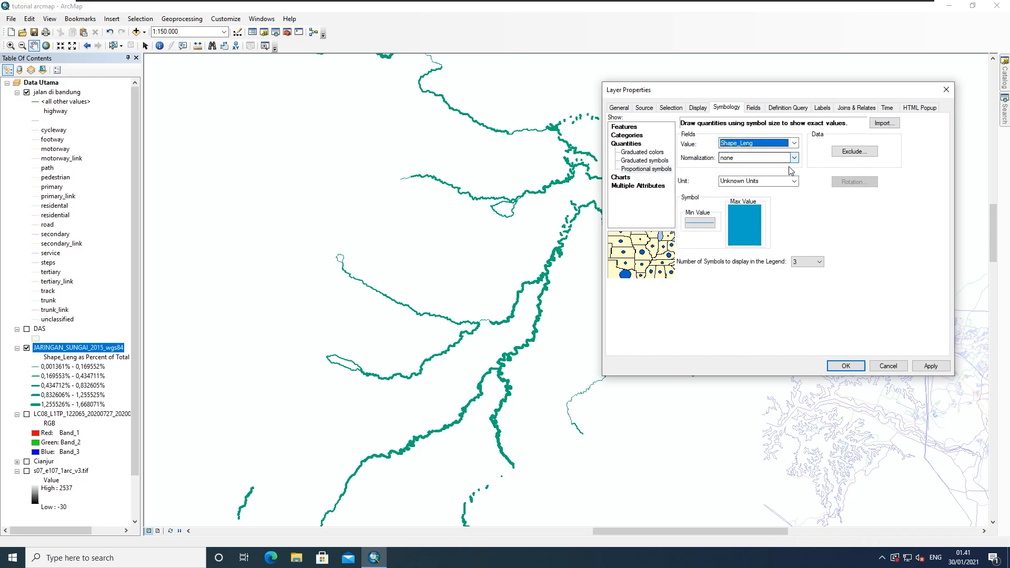
left_click(930, 367)
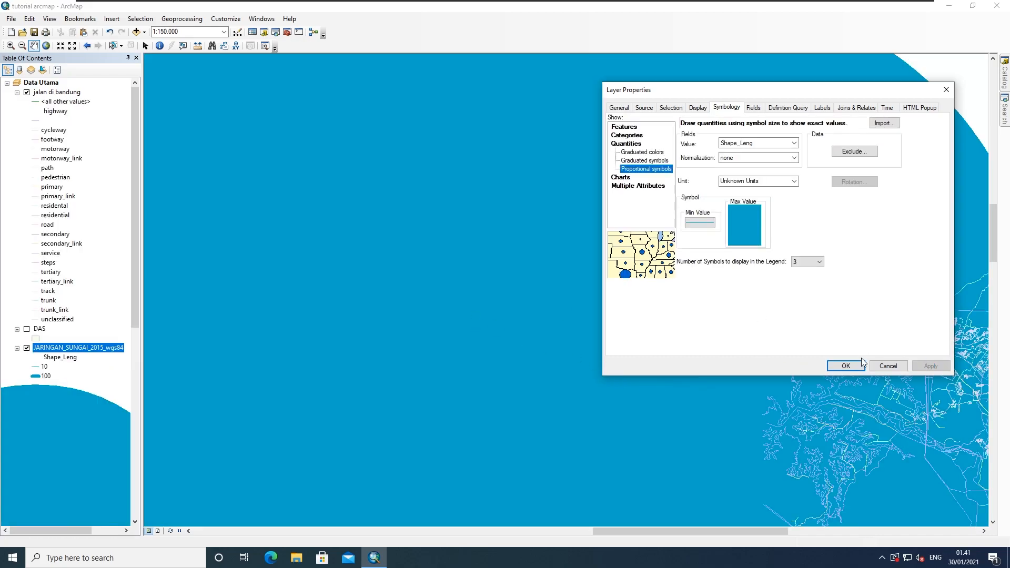
left_click(858, 366)
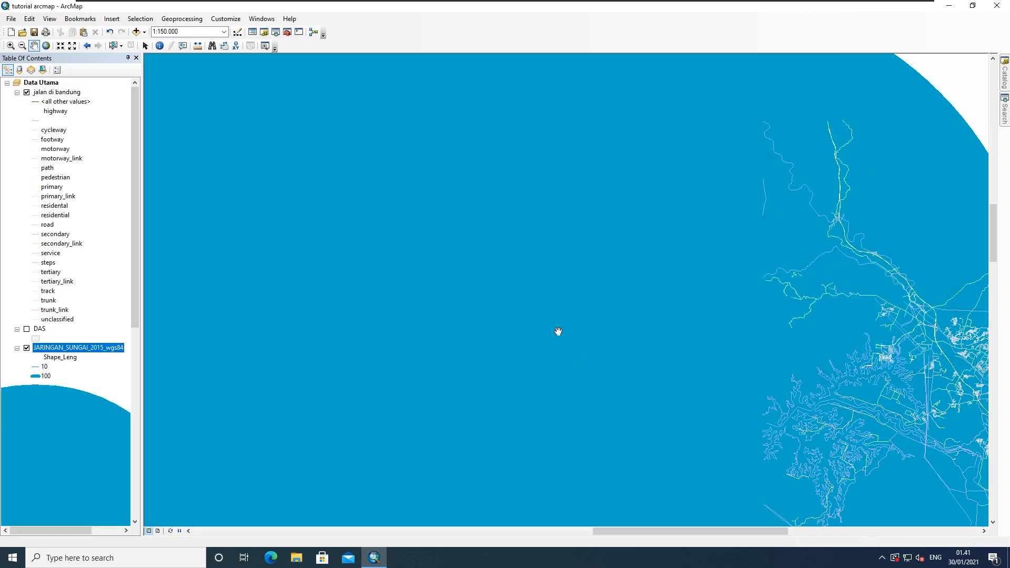
Return the JARINGAN_SUNGAI_2015_wgs84 layer to single-symbol display at 1:800.000 and apply the change
scroll(558, 331, "up", 5)
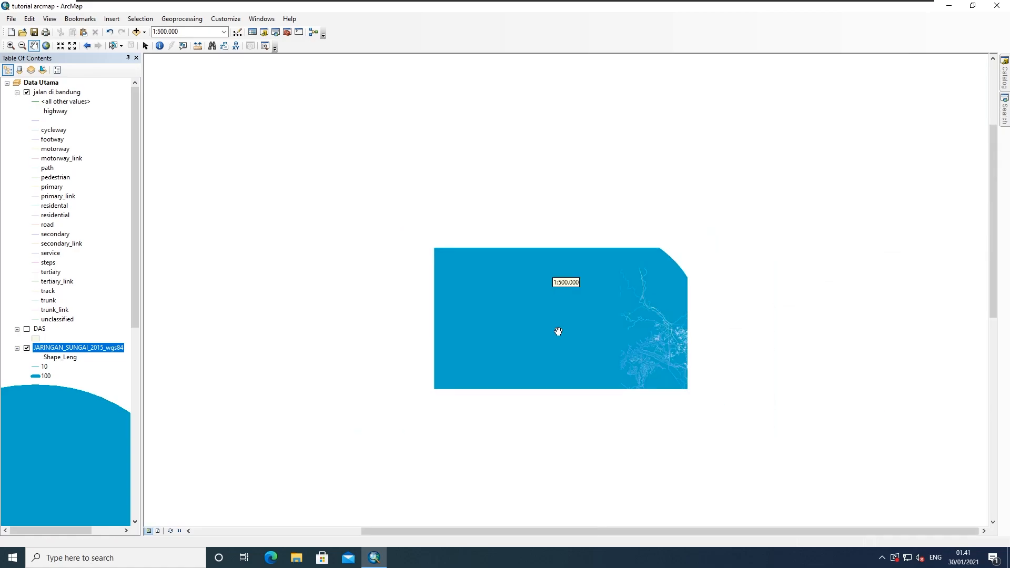
scroll(560, 324, "up", 2)
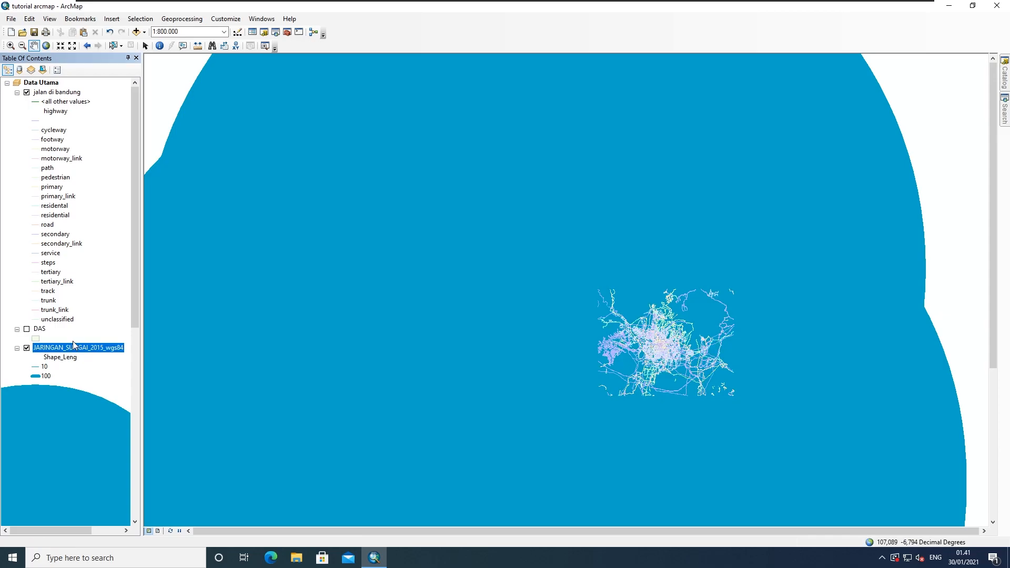
double_click(74, 346)
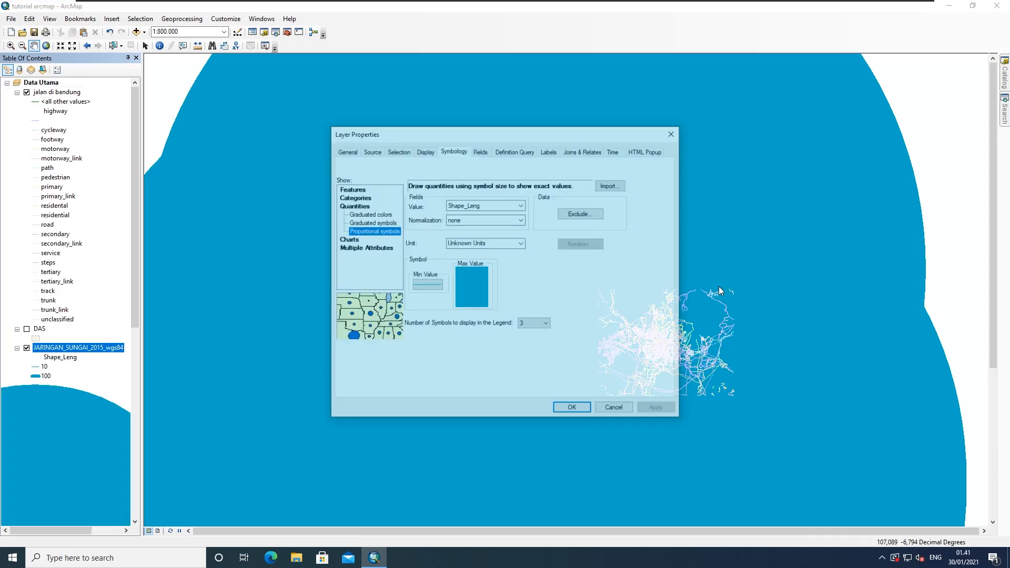
left_click(371, 222)
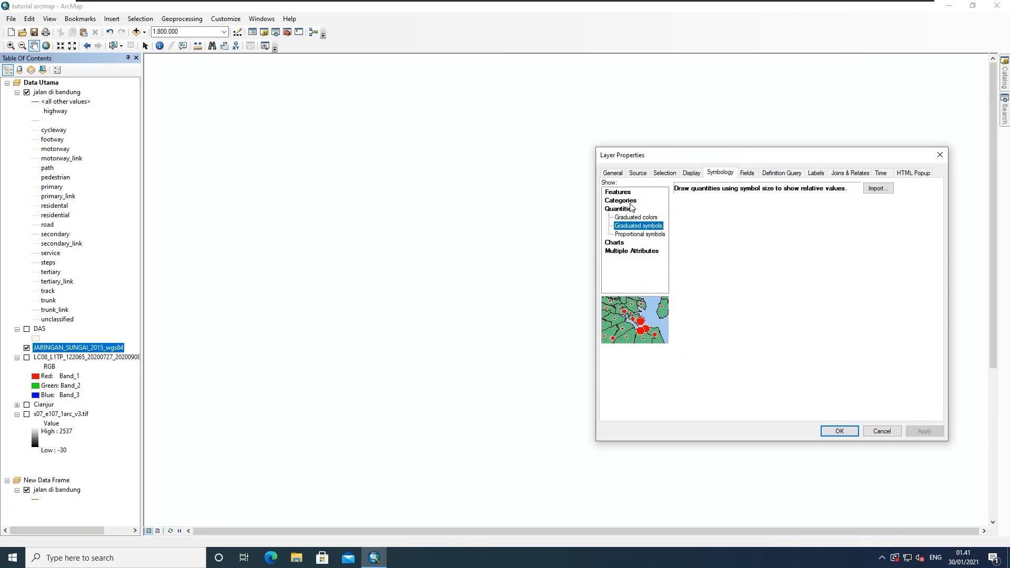
left_click(617, 193)
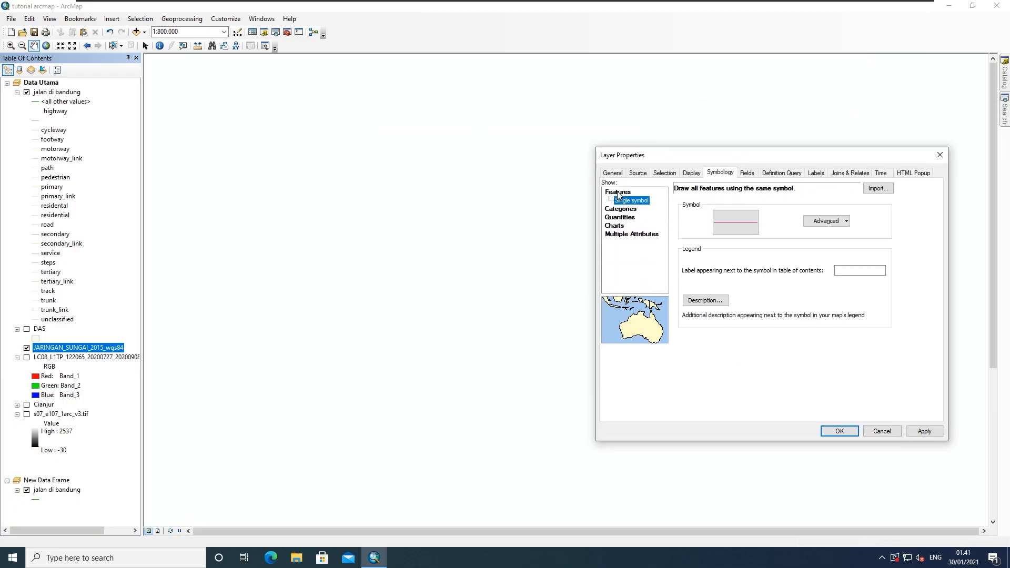
left_click(922, 431)
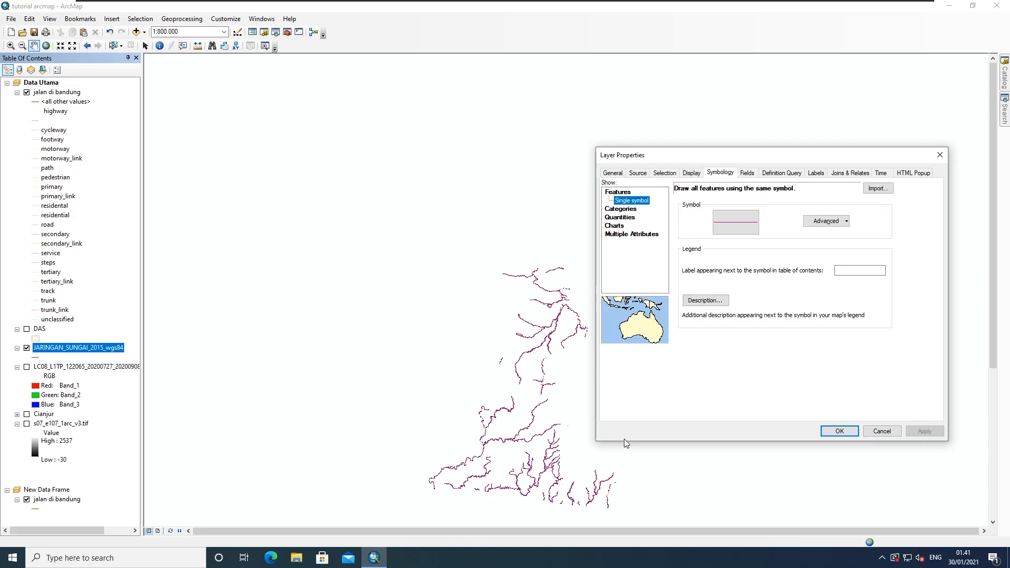
Compare the pie, bar/column and stacked chart options, and apply pie charts based on the Shape_Leng field to the river layer
left_click(612, 225)
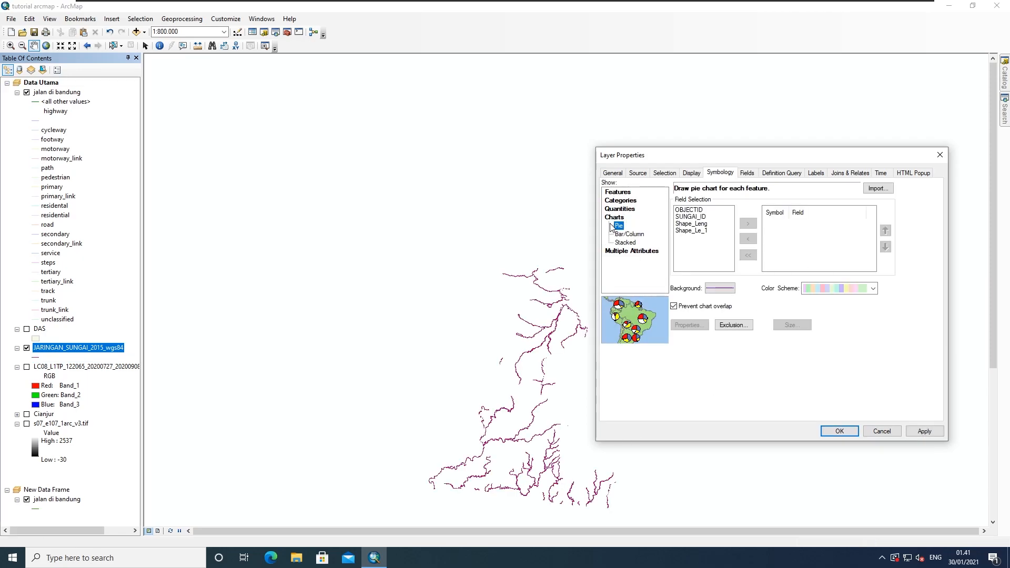
left_click(633, 235)
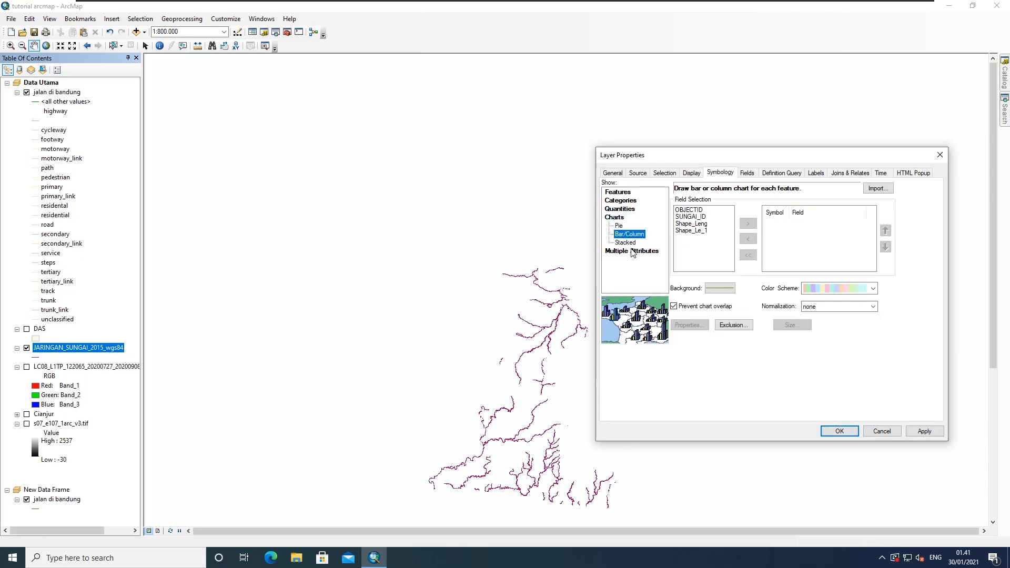
left_click(626, 245)
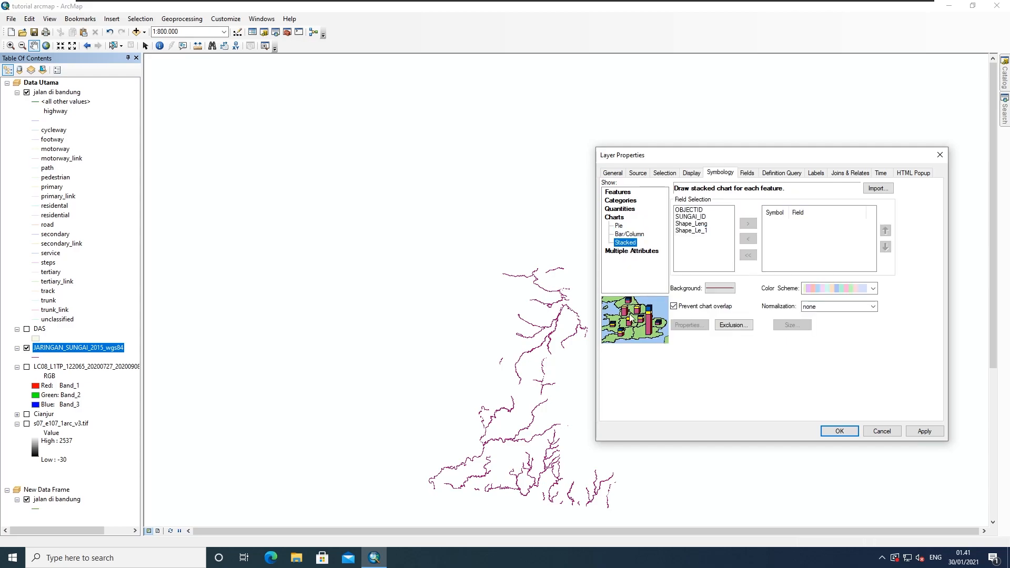
left_click(632, 234)
left_click(626, 227)
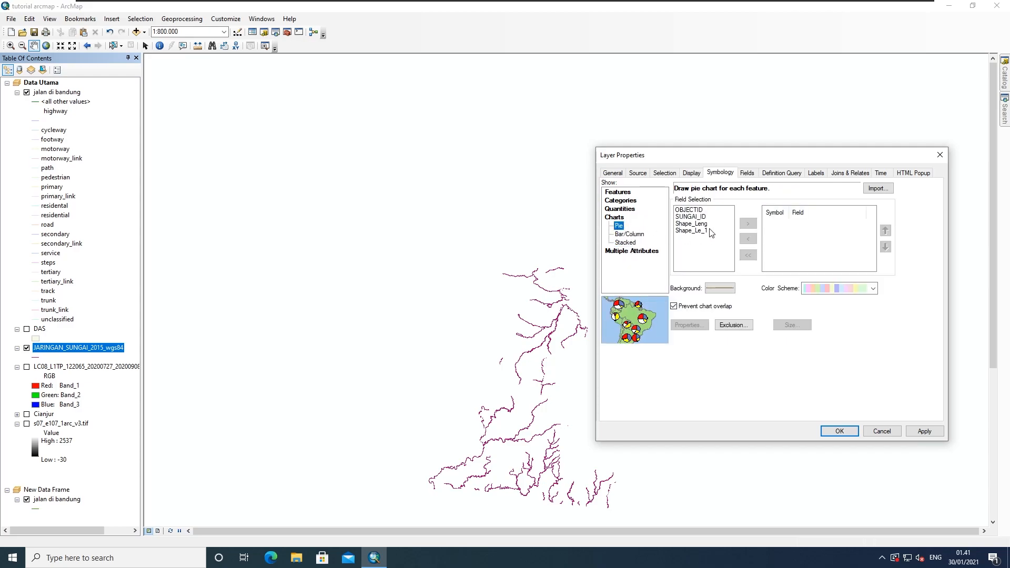
left_click(694, 224)
left_click(924, 431)
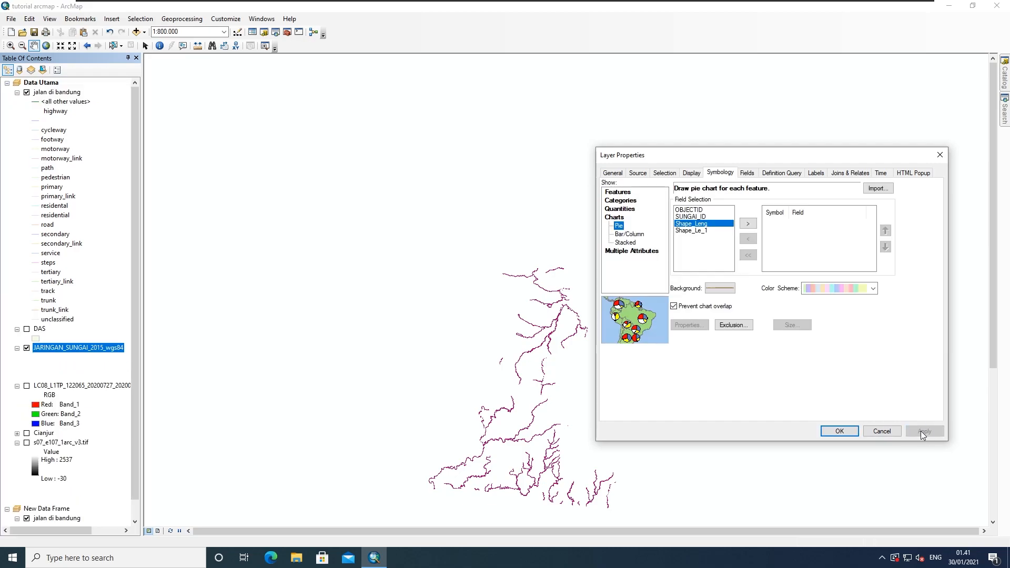
left_click(747, 223)
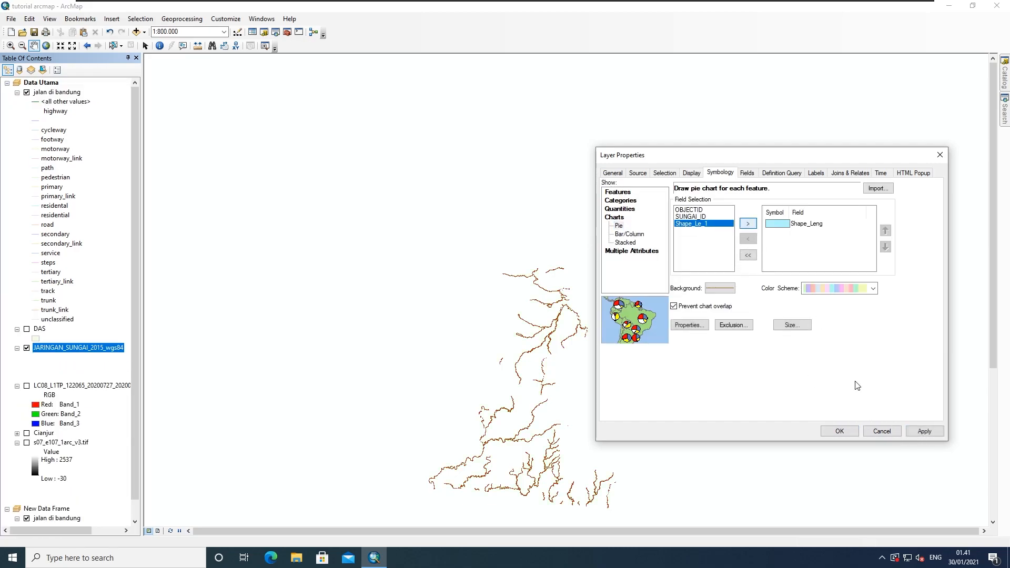
left_click(921, 431)
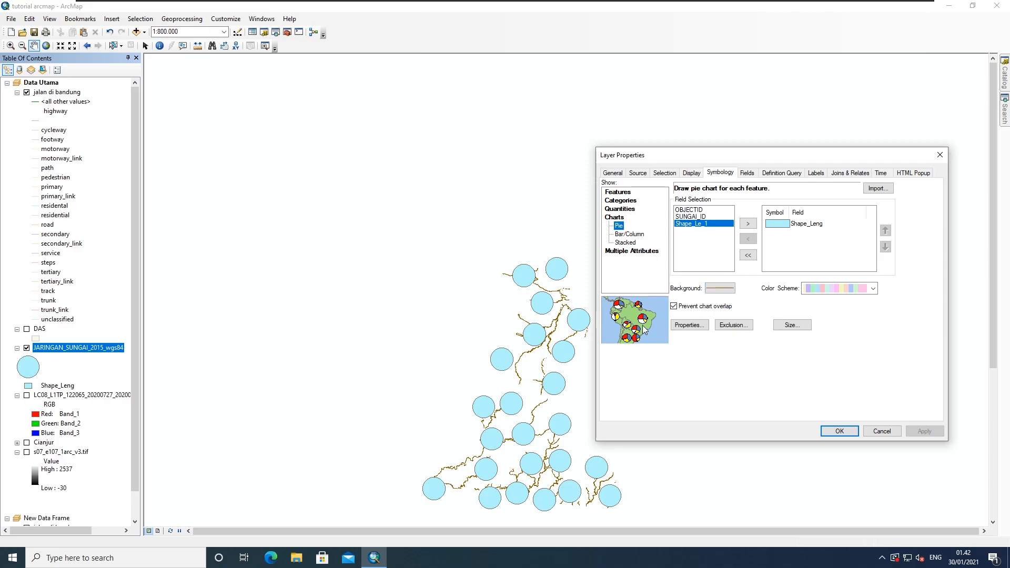
Symbolize the river layer with bar/column charts based on the Shape_Leng field and apply the change
left_click(626, 237)
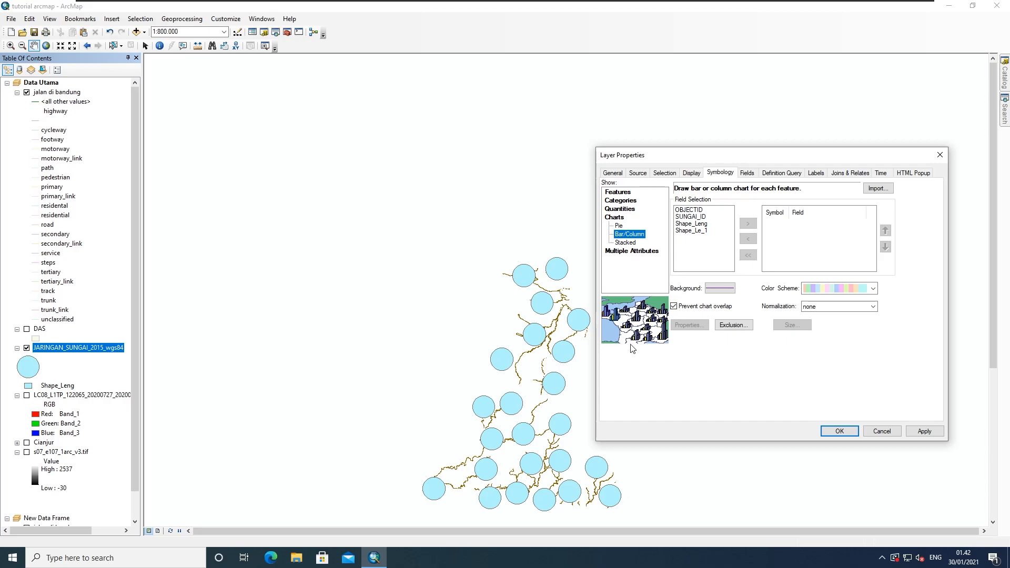
left_click(690, 230)
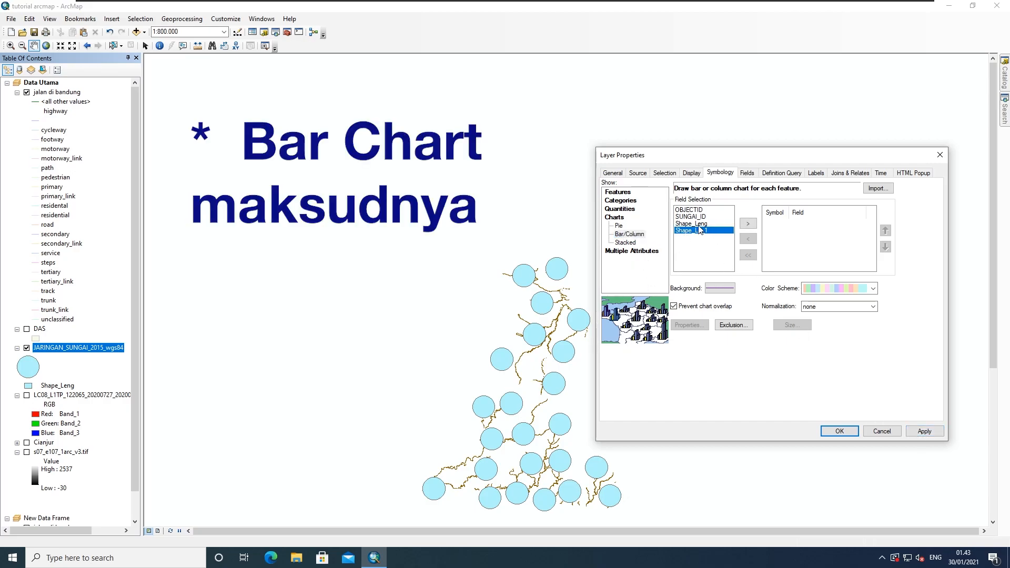
key("Up")
left_click(926, 432)
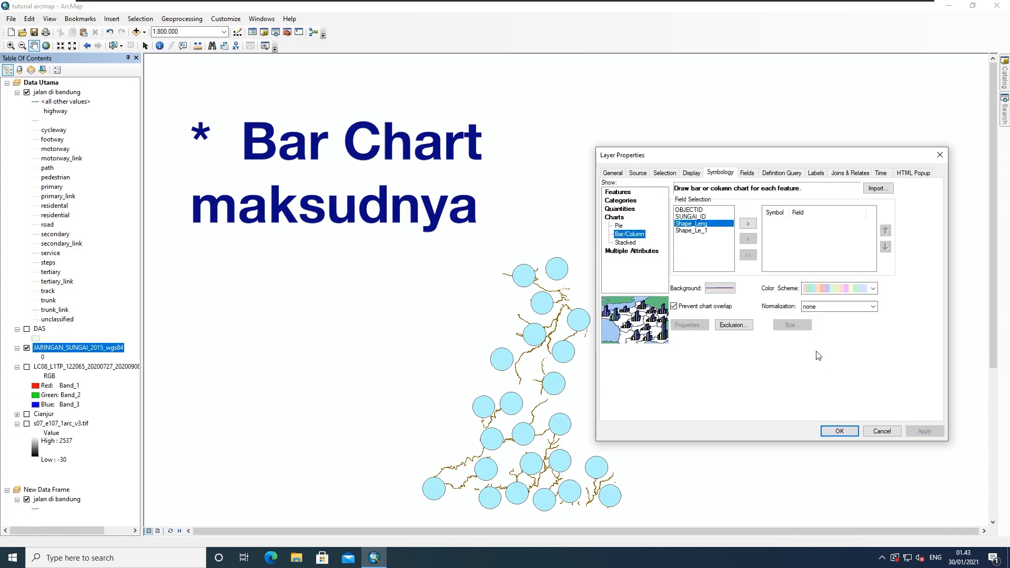
left_click(748, 223)
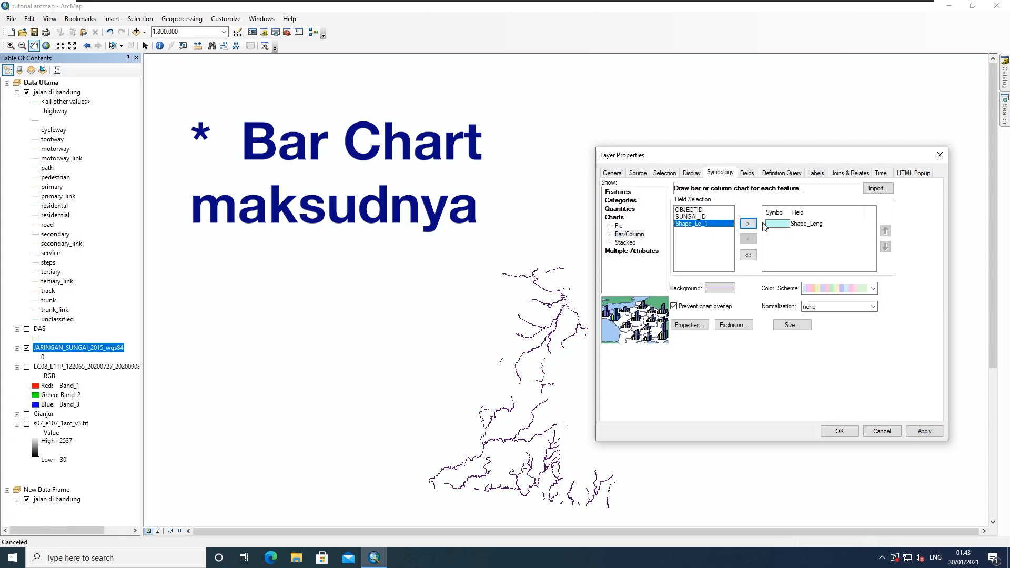
left_click(918, 435)
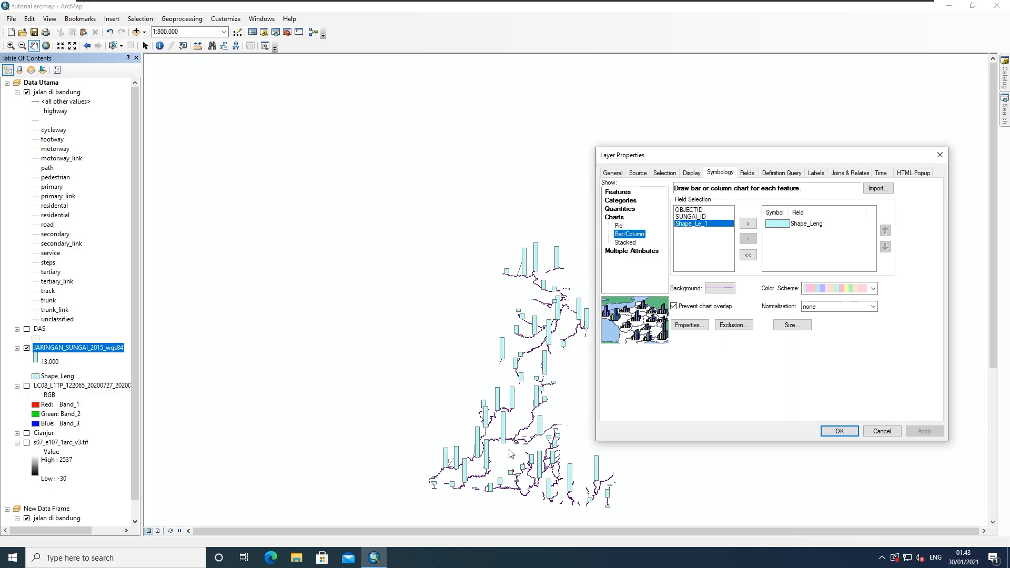
Symbolize the river layer with stacked charts using the Shape_Leng and Shape_Le_1 fields and apply the change
left_click(627, 244)
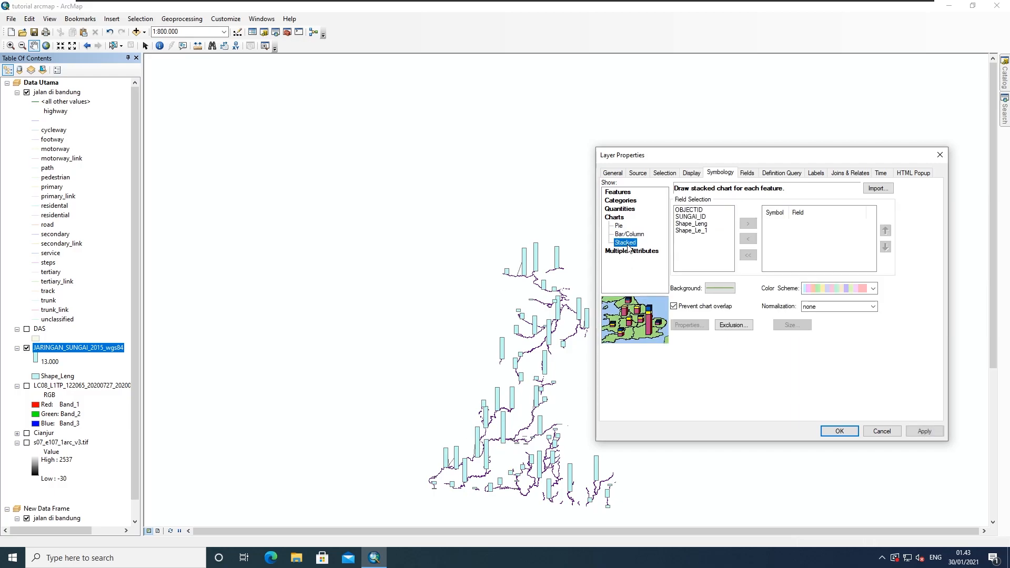
left_click(691, 224)
left_click(747, 223)
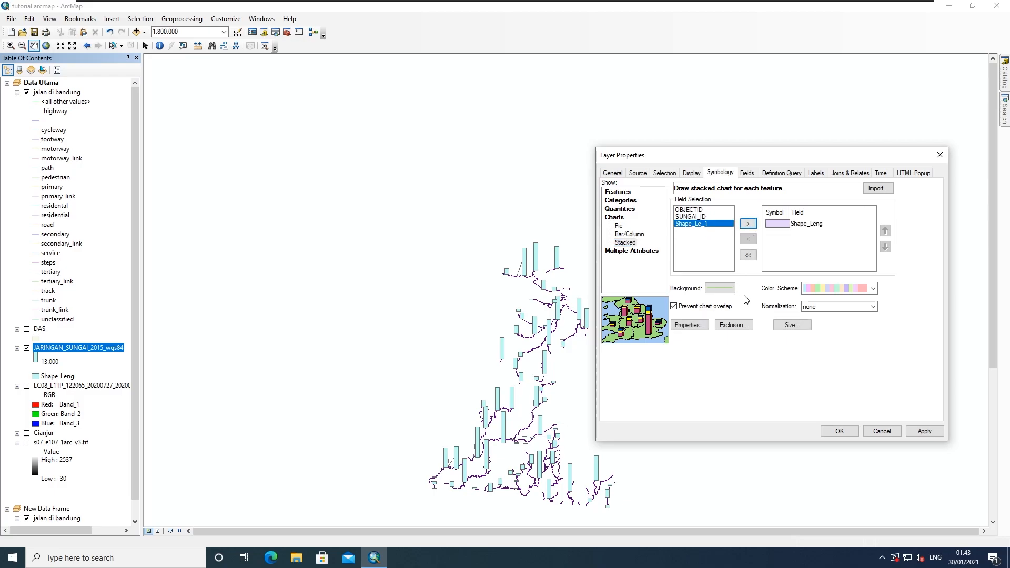
left_click(748, 224)
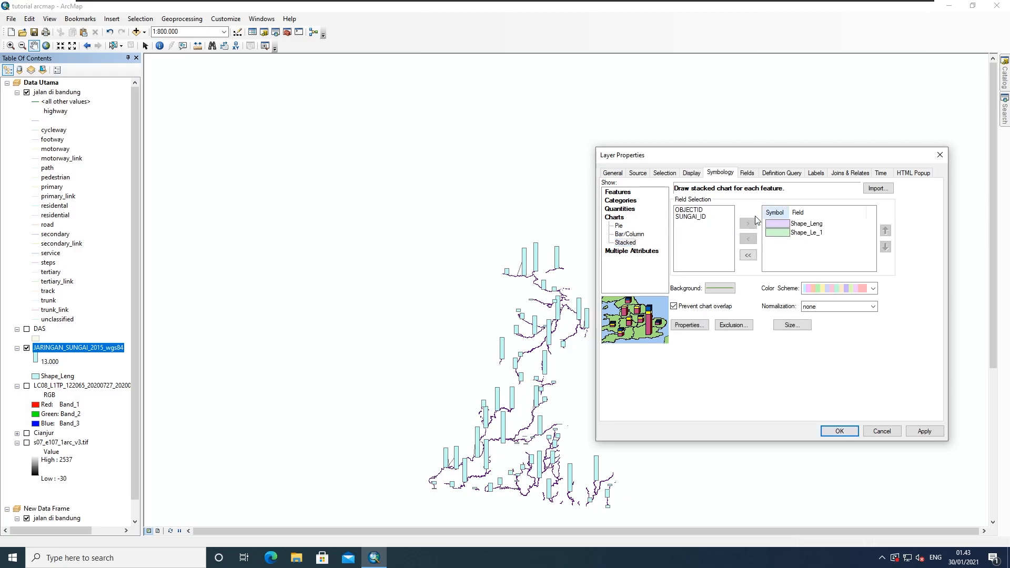
left_click(925, 432)
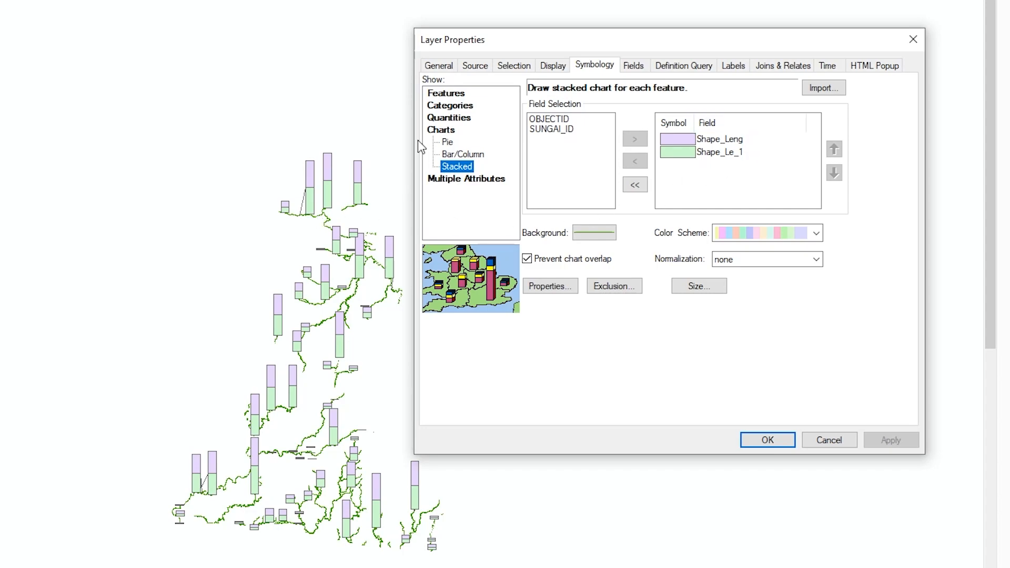
left_click(718, 140)
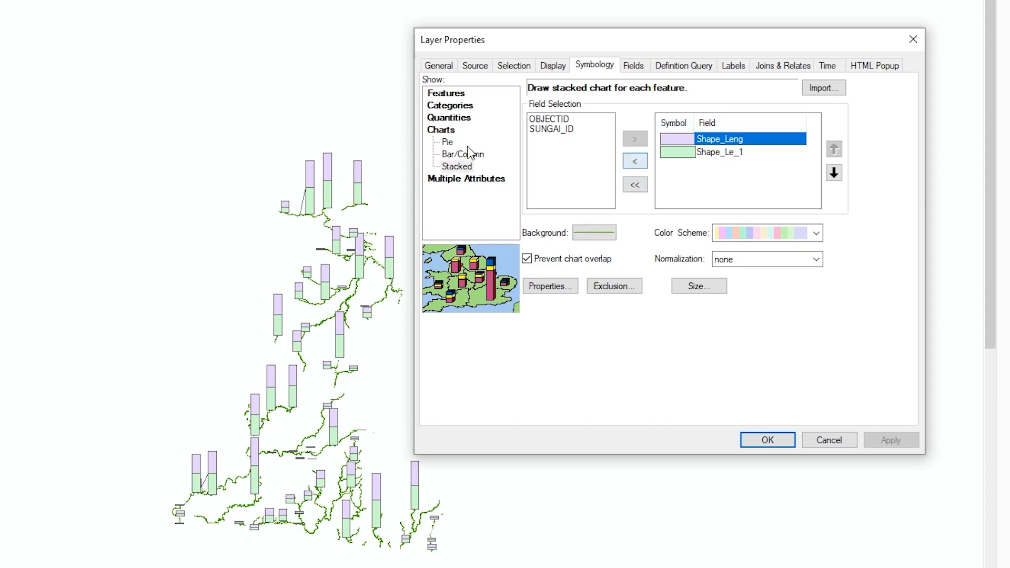
Switch the river layer to quantity-by-category symbology and try to apply it with all OBJECTID values
left_click(466, 180)
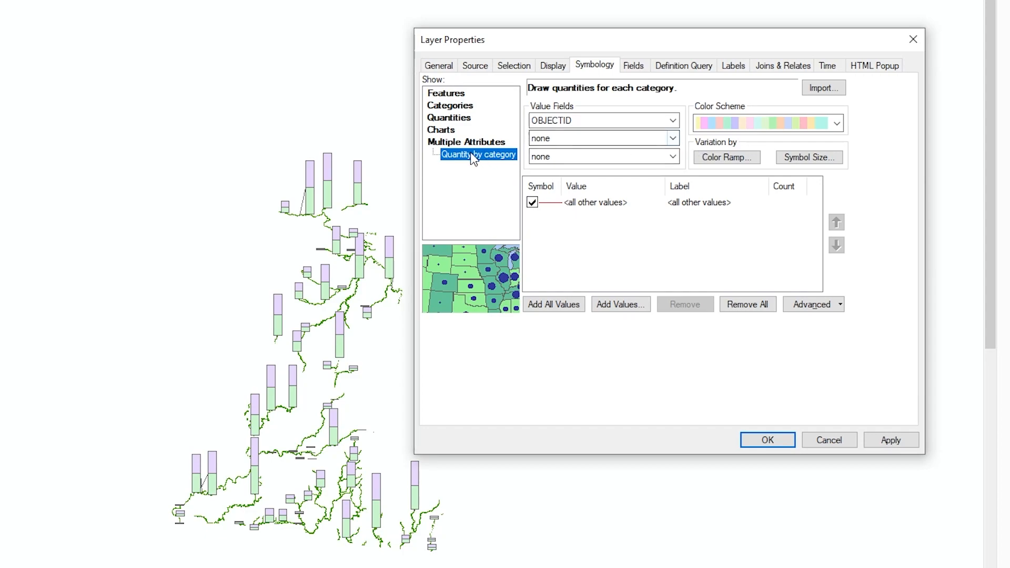
left_click(550, 303)
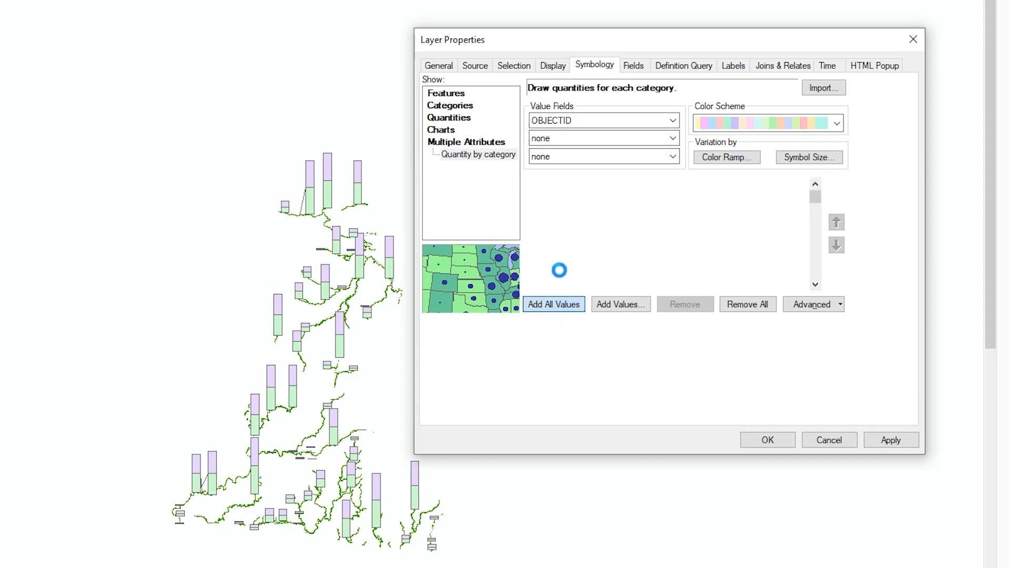
left_click(893, 444)
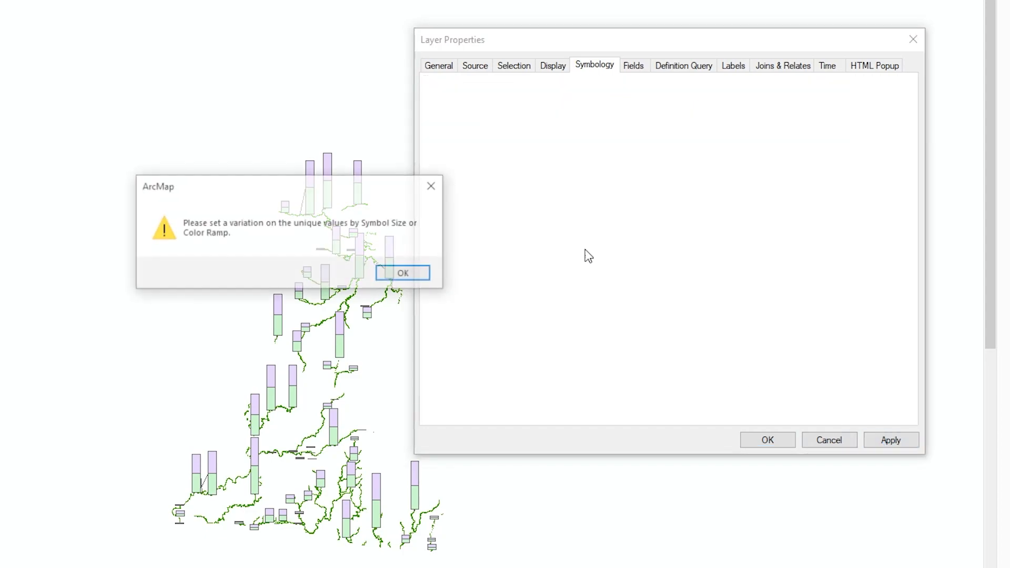
left_click(412, 273)
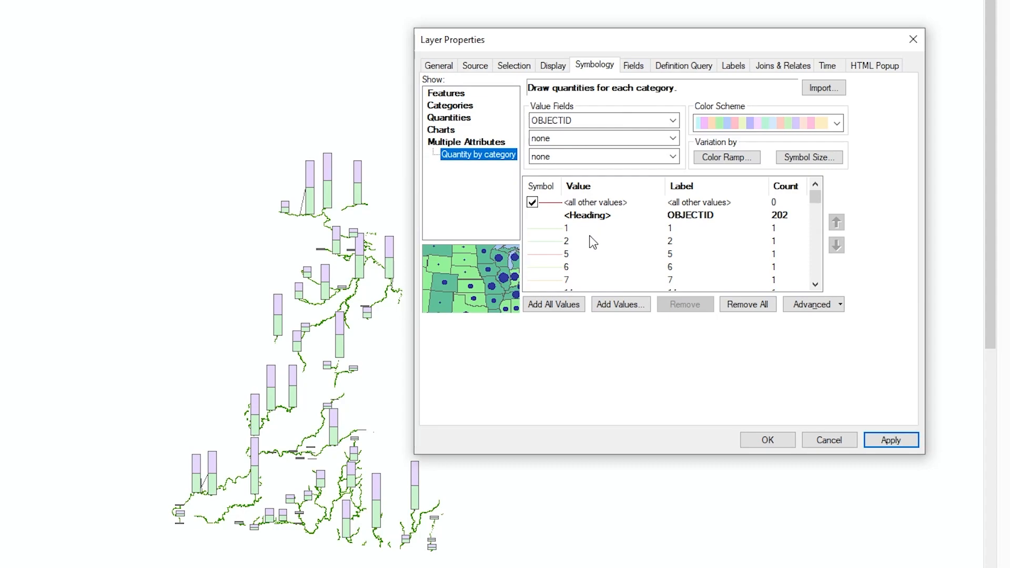
Set the first and second value fields to Shape_Leng, try to apply the symbology, and add all values
left_click(673, 138)
left_click(561, 184)
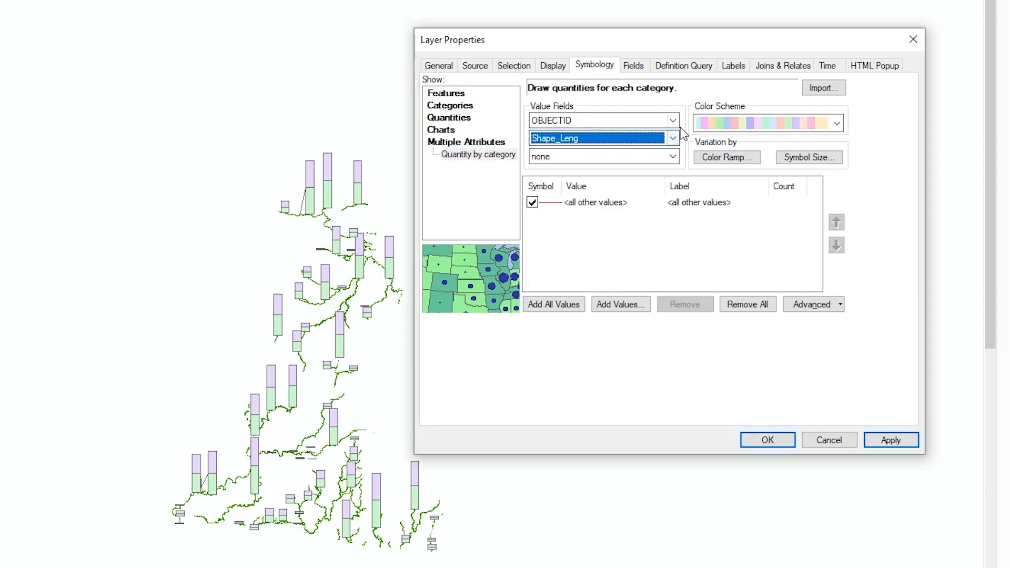
left_click(621, 121)
left_click(573, 156)
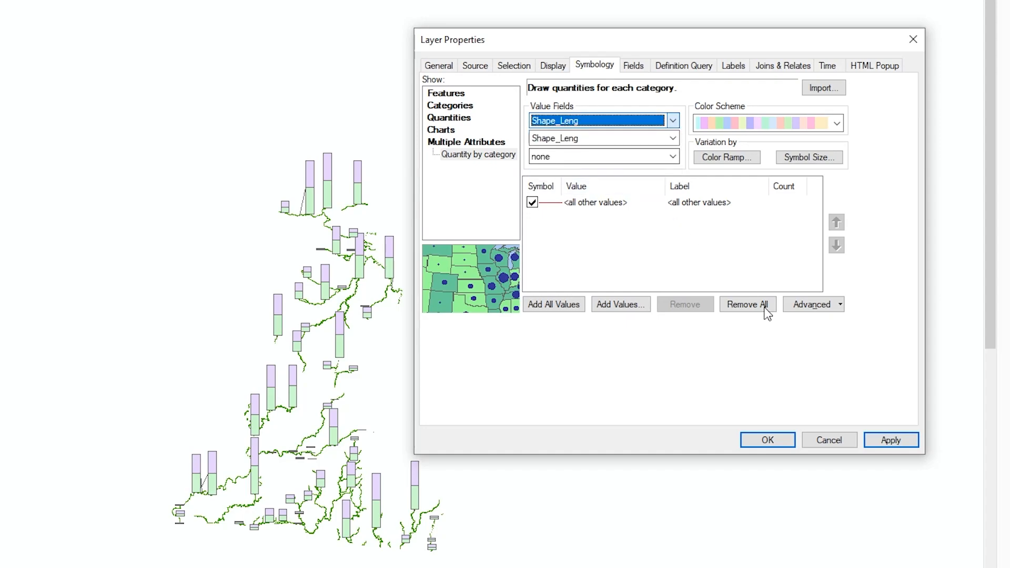
left_click(893, 441)
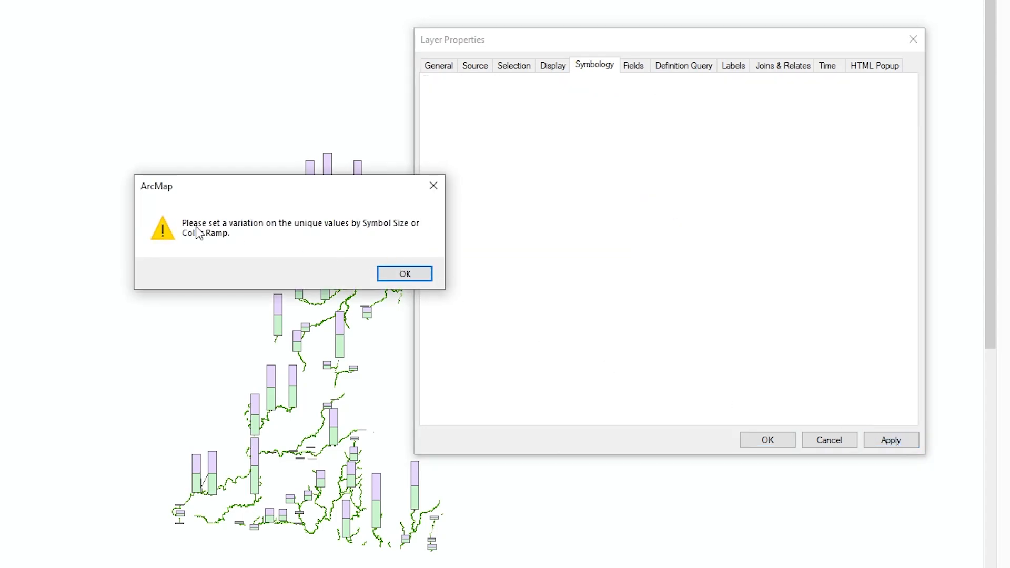
left_click(421, 274)
left_click(542, 308)
Vary the quantity-by-category symbols by color ramp, choosing a value field and a normalization, and apply the change
left_click(725, 157)
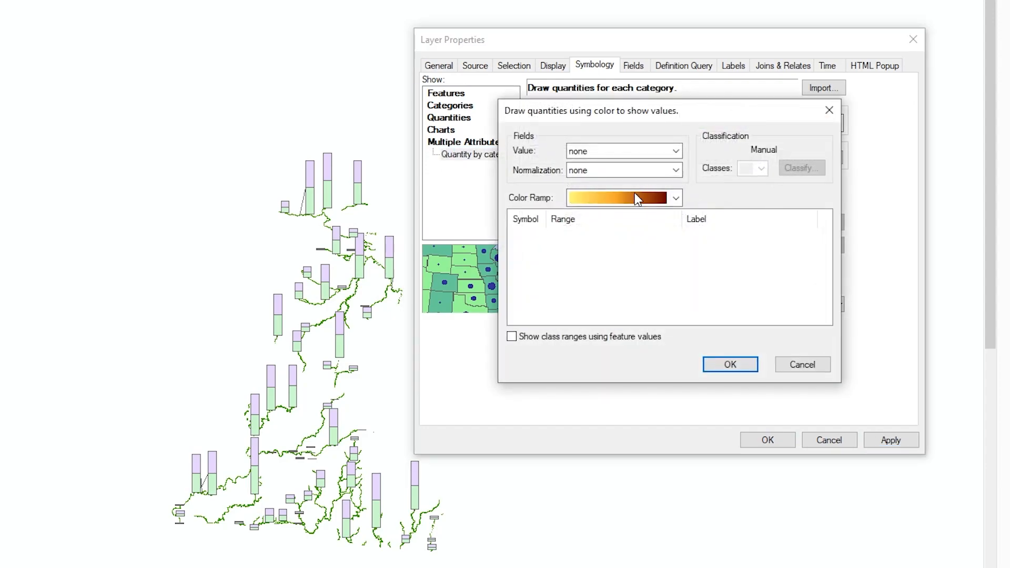
left_click(676, 151)
left_click(632, 181)
left_click(676, 169)
left_click(624, 214)
left_click(734, 365)
left_click(886, 439)
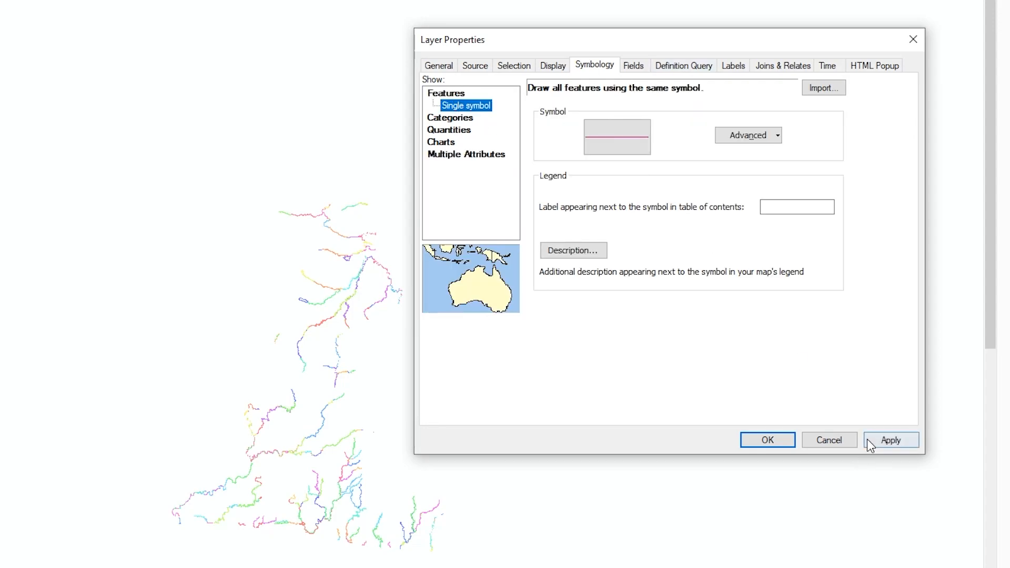
Apply single-symbol display to the rivers, and hide the layer's Shape_Leng, Nama_Sunga and Shape_Le_1 fields
left_click(869, 439)
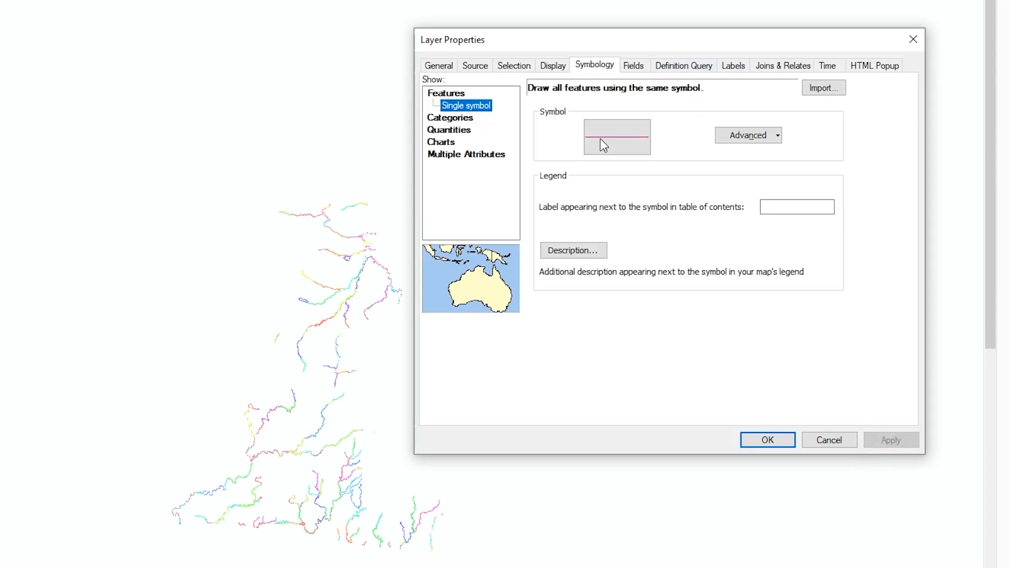
left_click(640, 70)
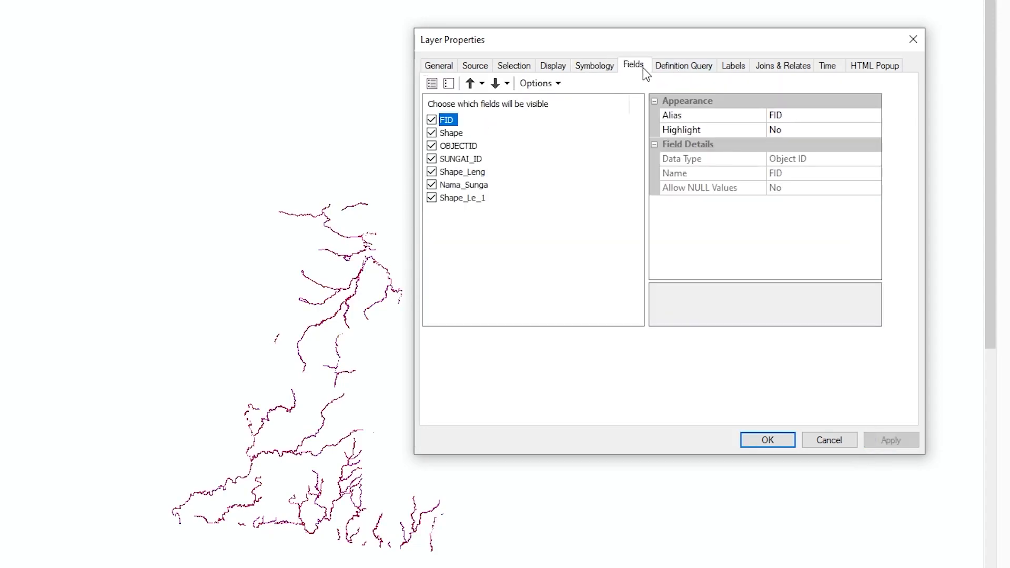
left_click(431, 172)
left_click(431, 184)
left_click(431, 198)
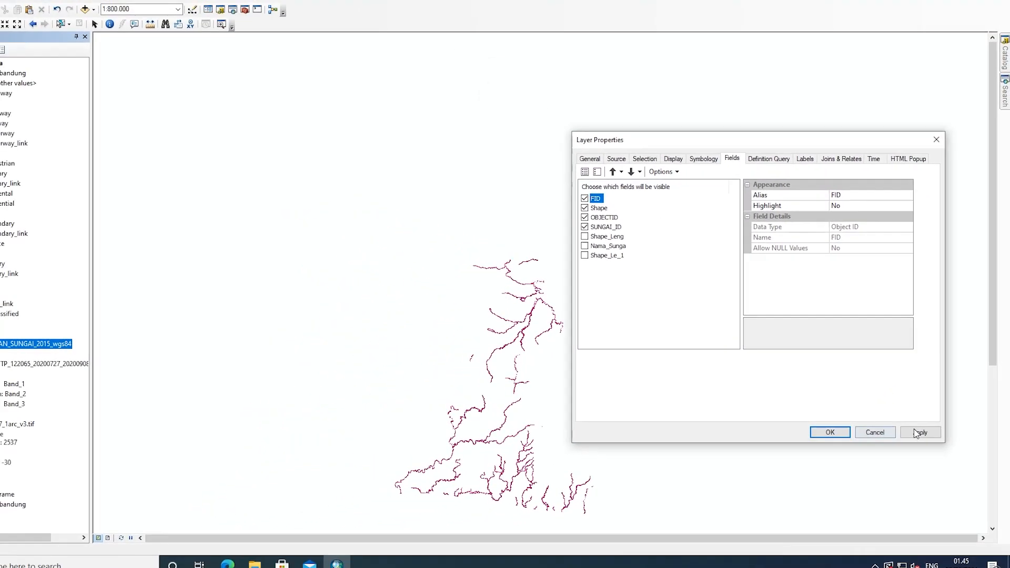
left_click(918, 433)
left_click(834, 433)
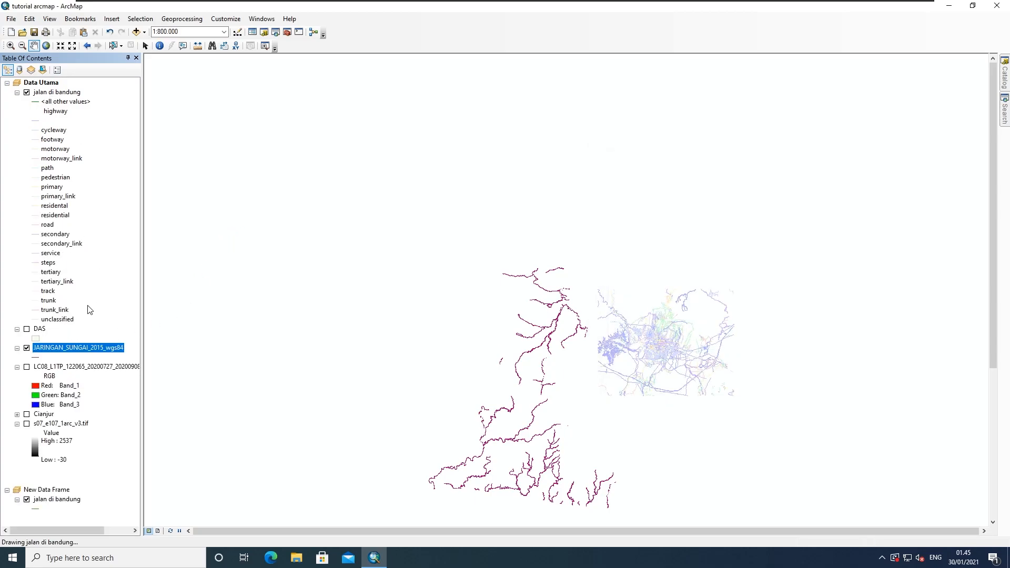
Check the river layer's attribute table, and make the Shape_Leng, Nama_Sunga and Shape_Le_1 fields visible again
right_click(62, 346)
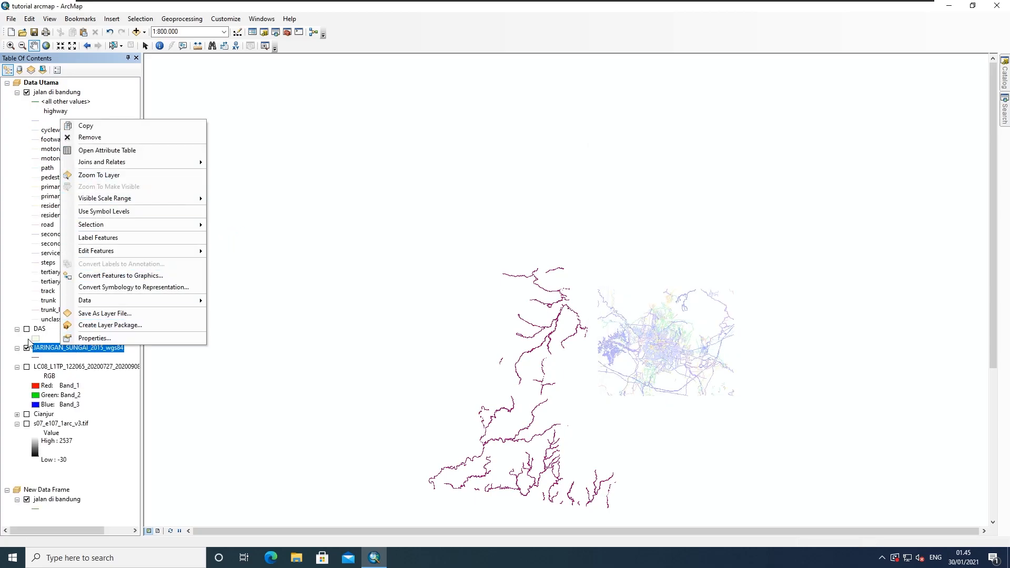
left_click(94, 154)
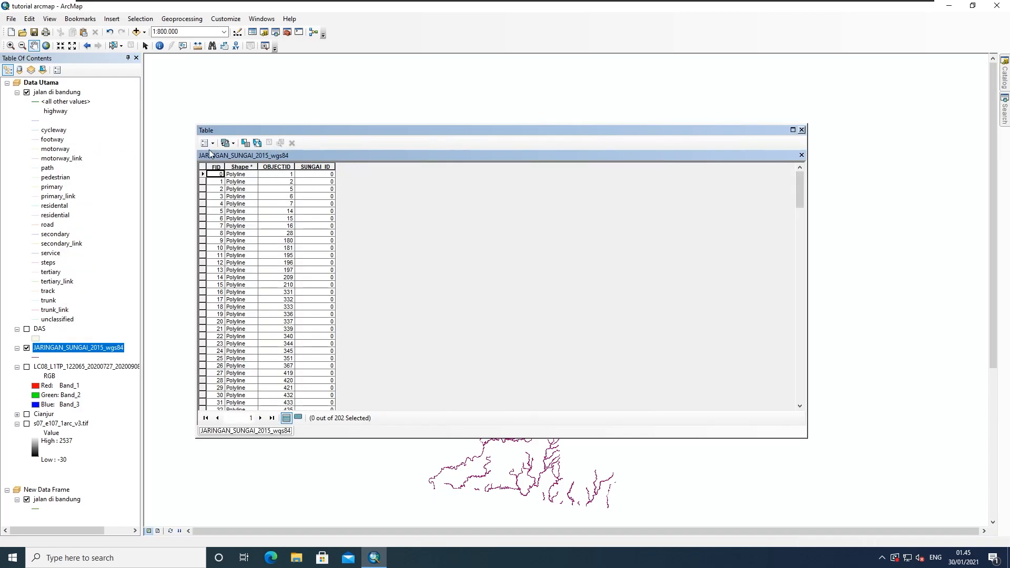
right_click(92, 350)
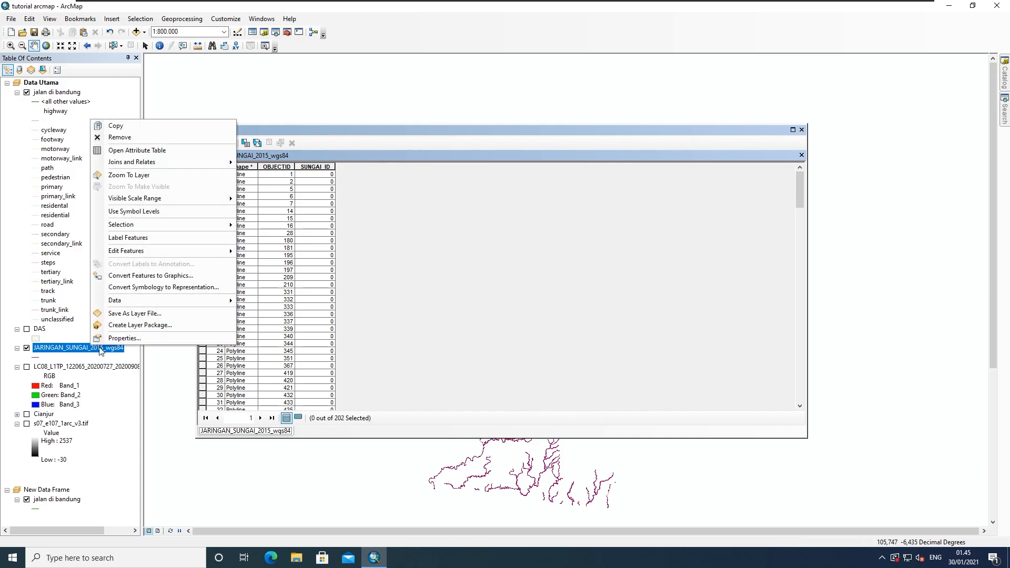
left_click(108, 343)
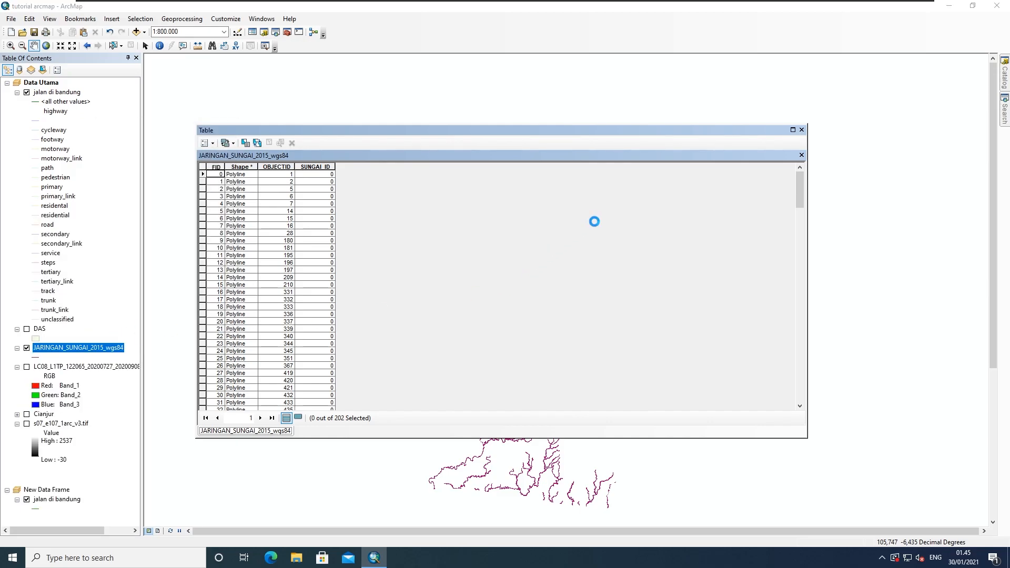
left_click(341, 252)
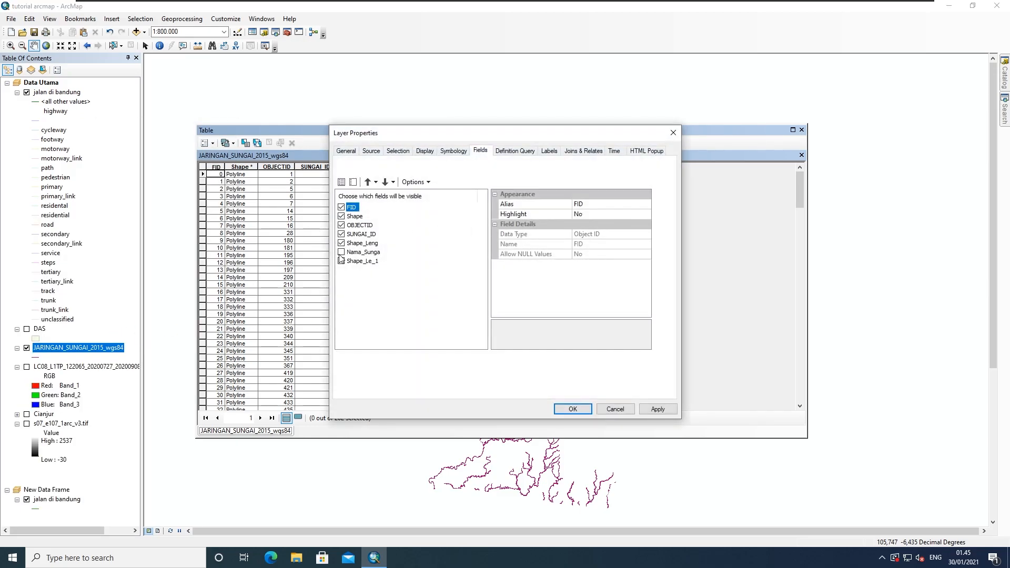
left_click(646, 409)
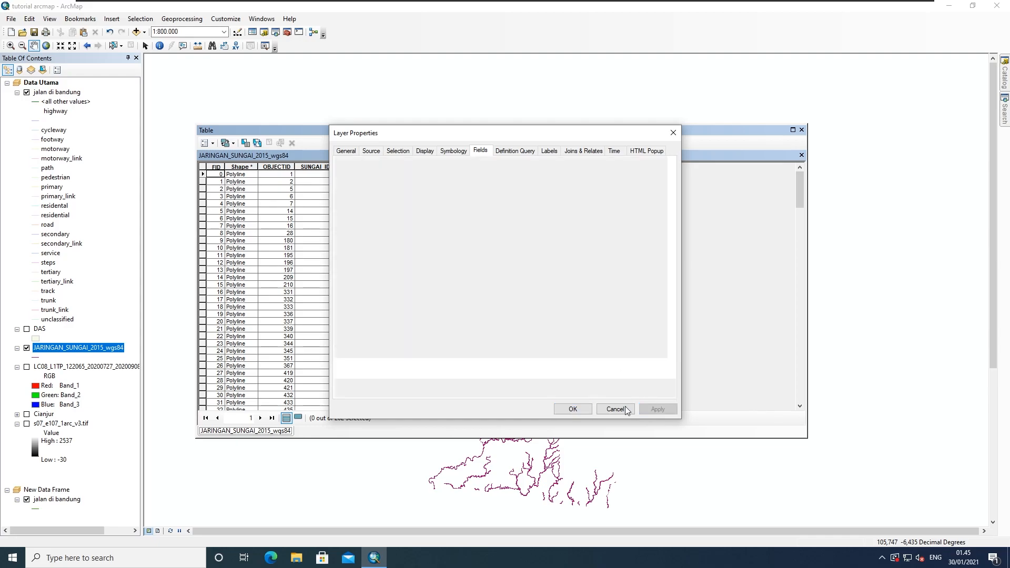
left_click(571, 409)
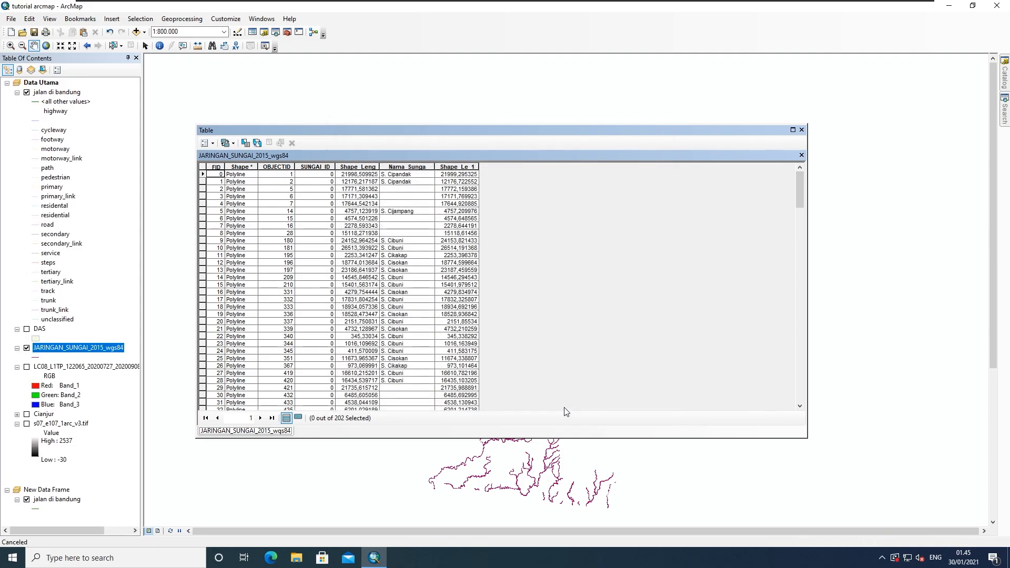
left_click(802, 130)
Open the Query Builder for the definition query of the JARINGAN_SUNGAI_2015_wgs84 layer
left_click(91, 348)
right_click(89, 347)
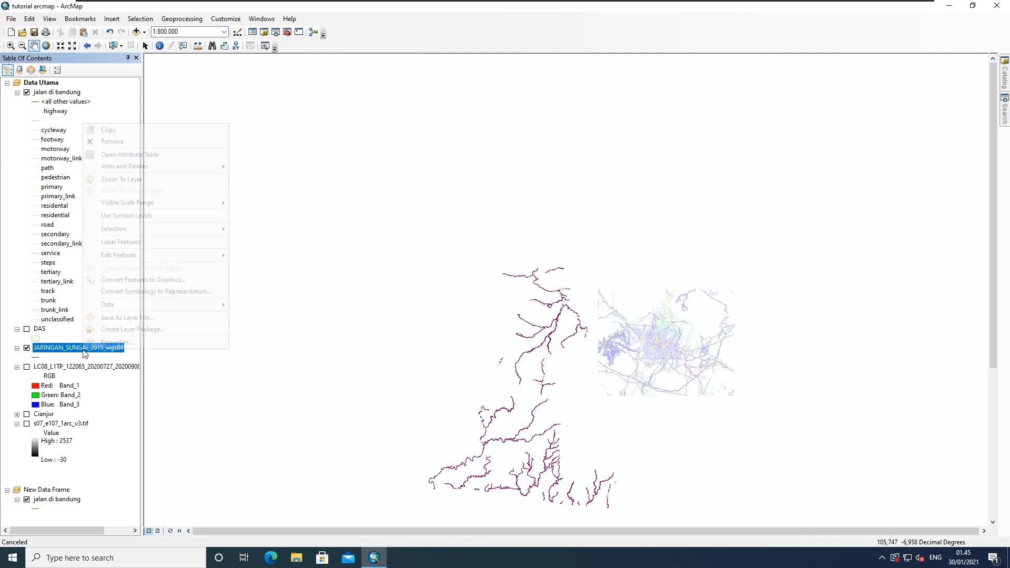
left_click(179, 344)
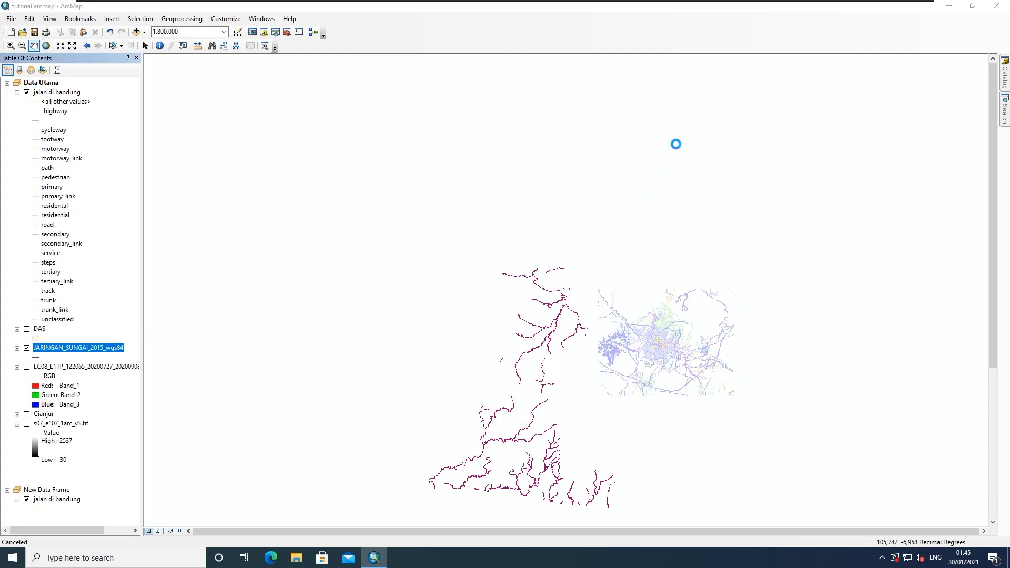
left_click(504, 152)
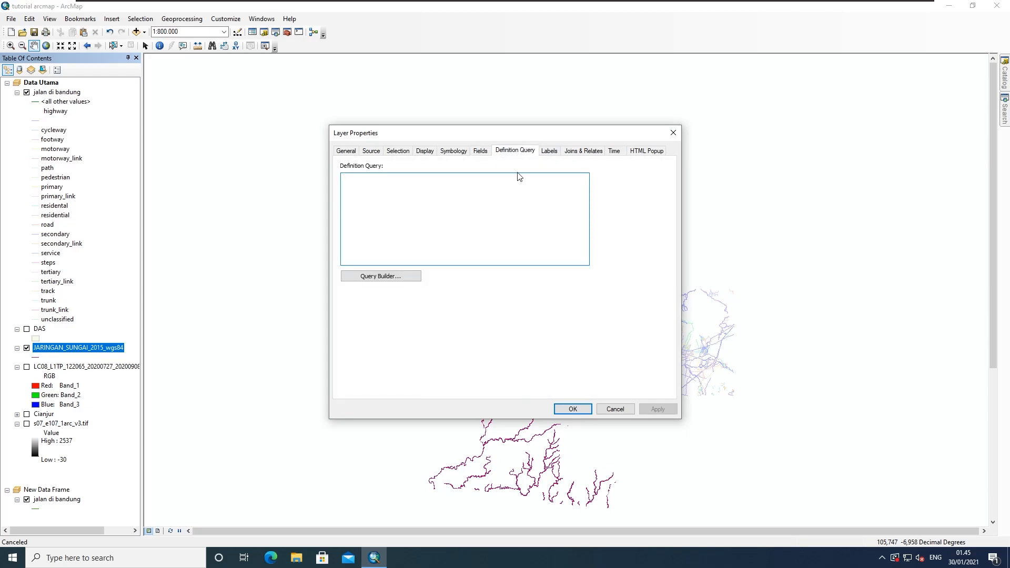
left_click(379, 277)
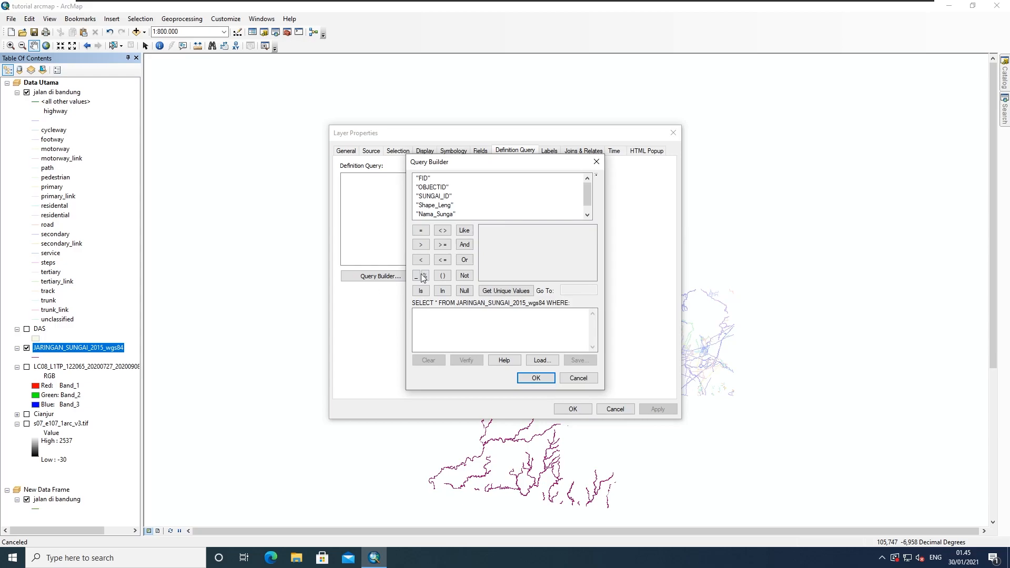
left_click_drag(469, 163, 530, 129)
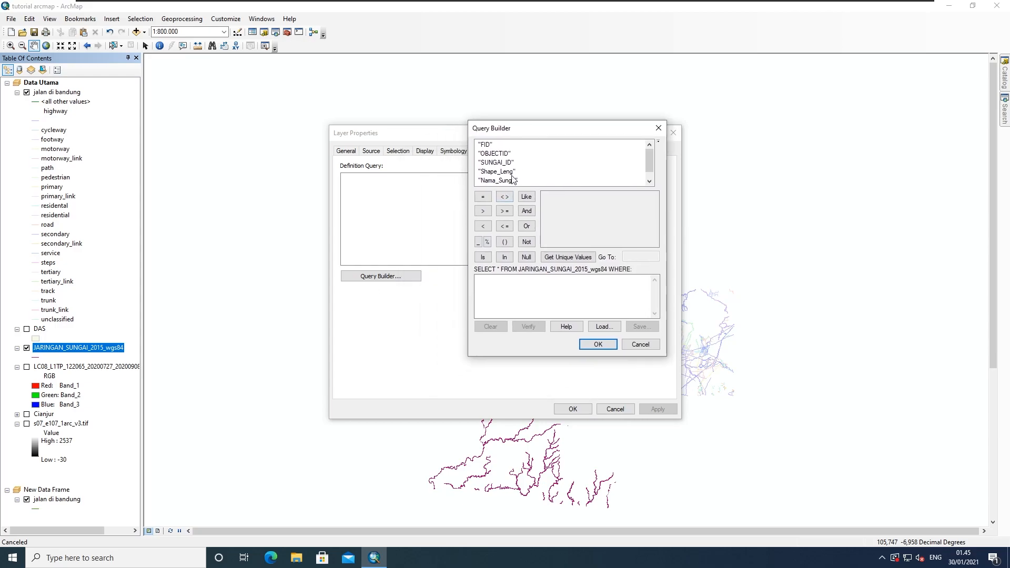
Start the query expression with "Shape_Leng" > and list the unique values of that field
double_click(494, 173)
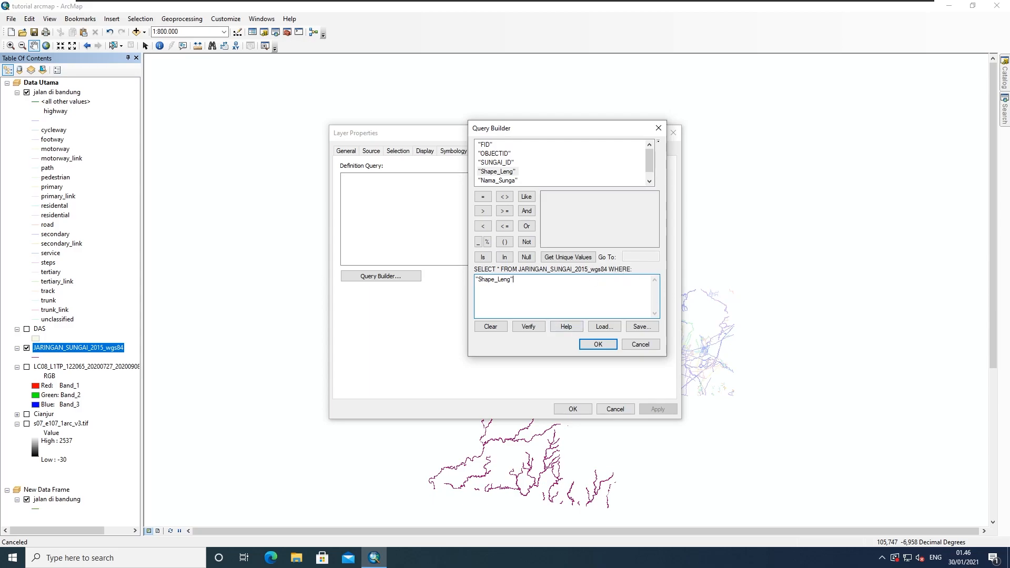
key("ctrl+a")
left_click(514, 279)
left_click(577, 257)
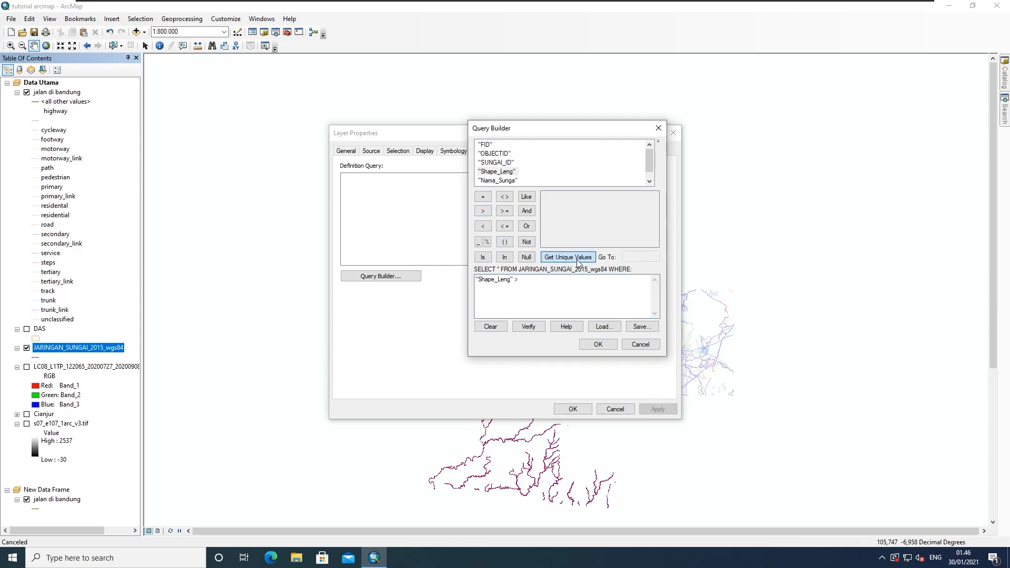
mouse_move(656, 209)
left_mouse_down()
mouse_move(658, 261)
mouse_move(653, 203)
mouse_move(653, 214)
left_mouse_up()
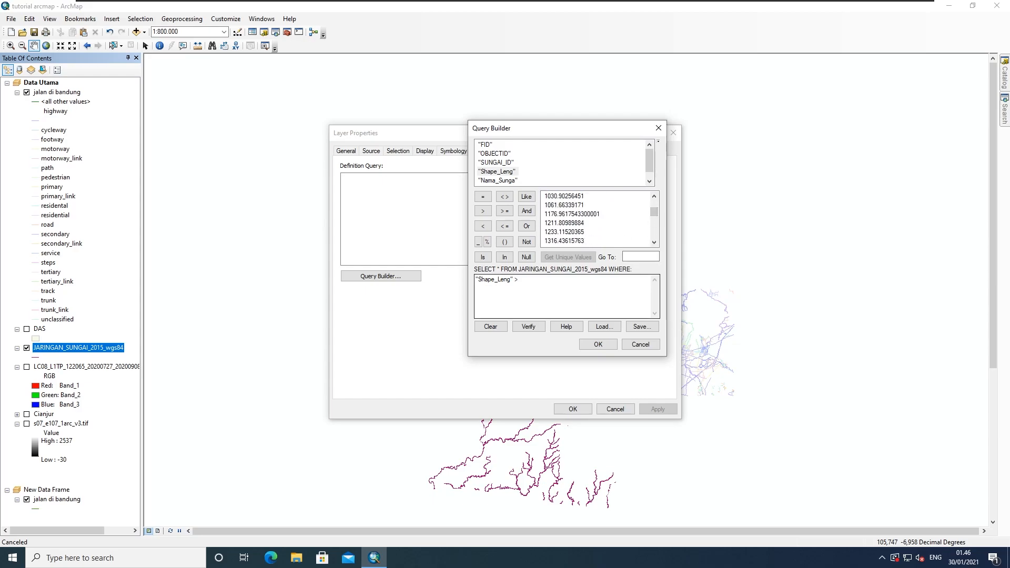
Complete the definition query as "Shape_Leng" > 1000, verify the expression and apply it to the river layer
left_click_drag(479, 280, 509, 279)
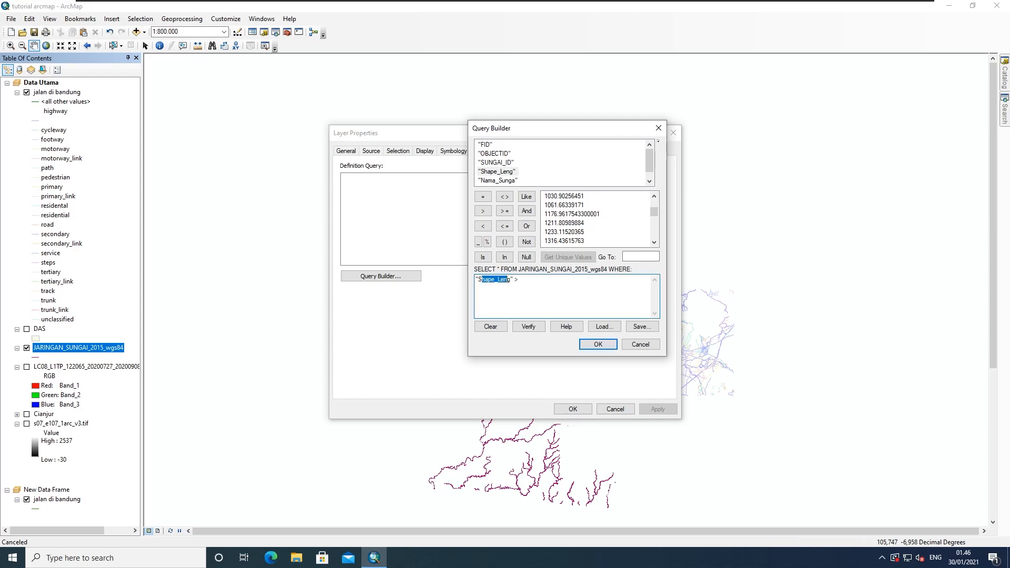
left_click(520, 279)
left_click(529, 328)
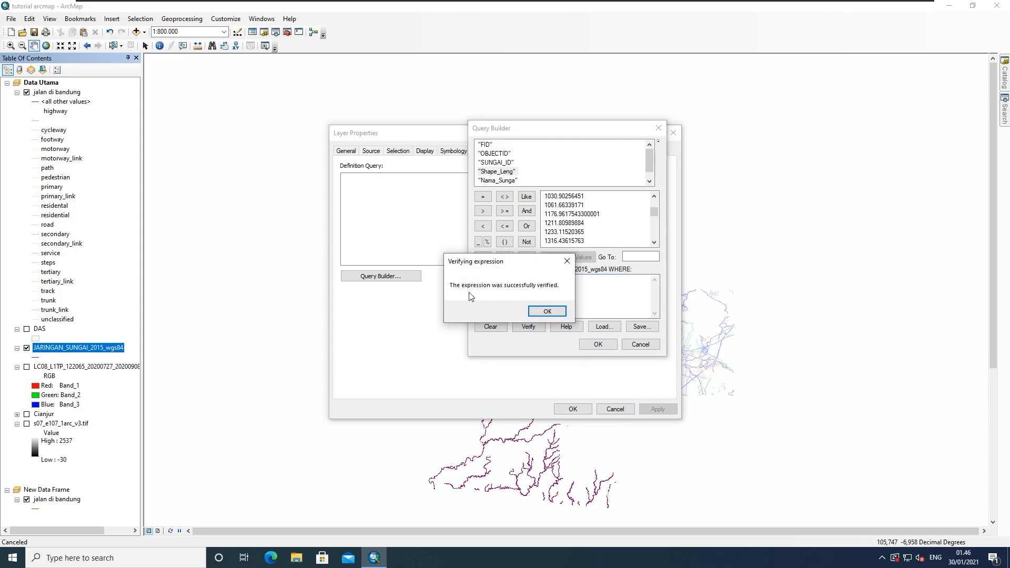
left_click(547, 311)
left_click(588, 344)
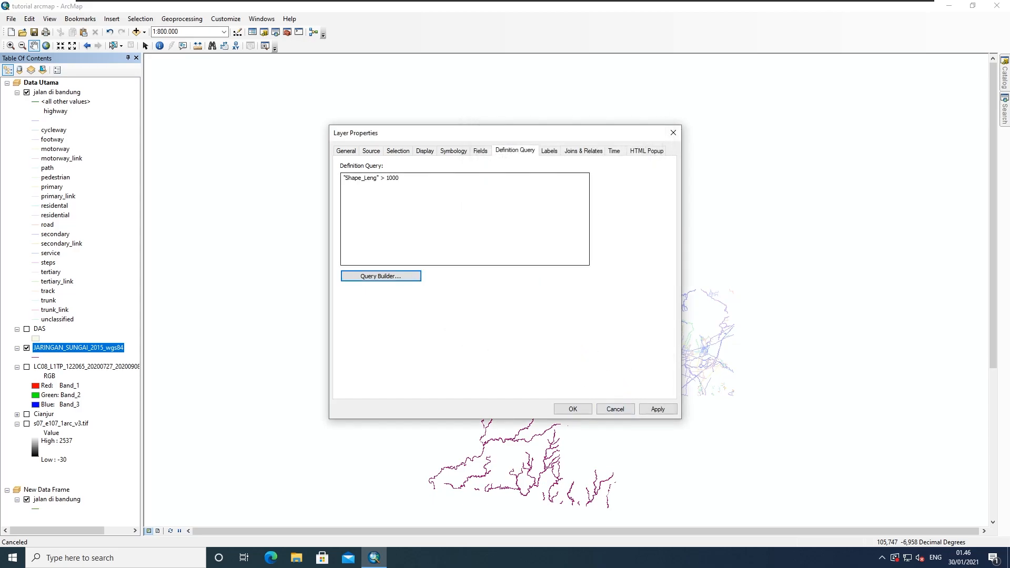
left_click(657, 409)
Change the river layer's definition query to "Shape_Leng" > 10000 in the Query Builder and apply it
left_click_drag(447, 133, 166, 71)
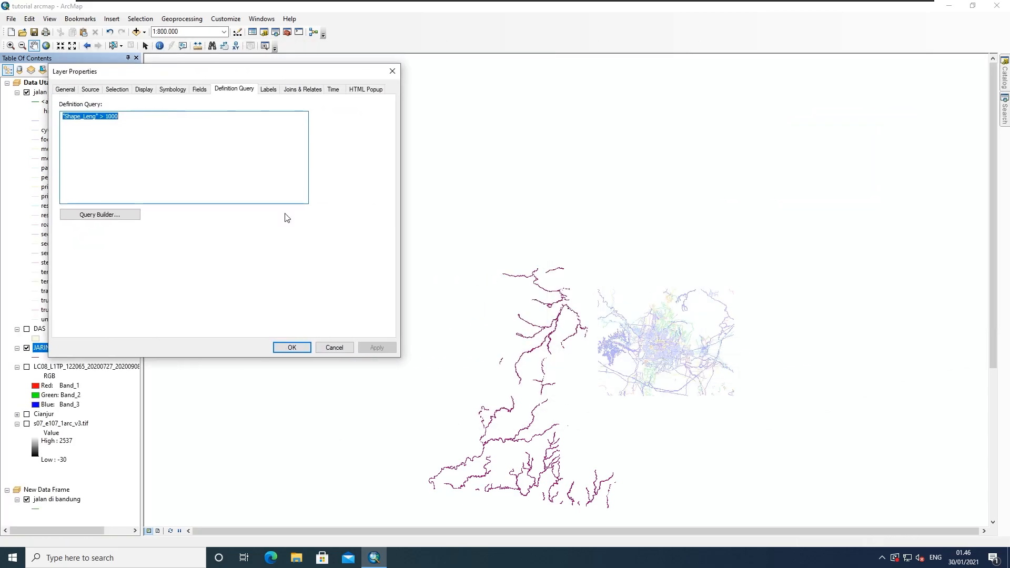
left_click(116, 215)
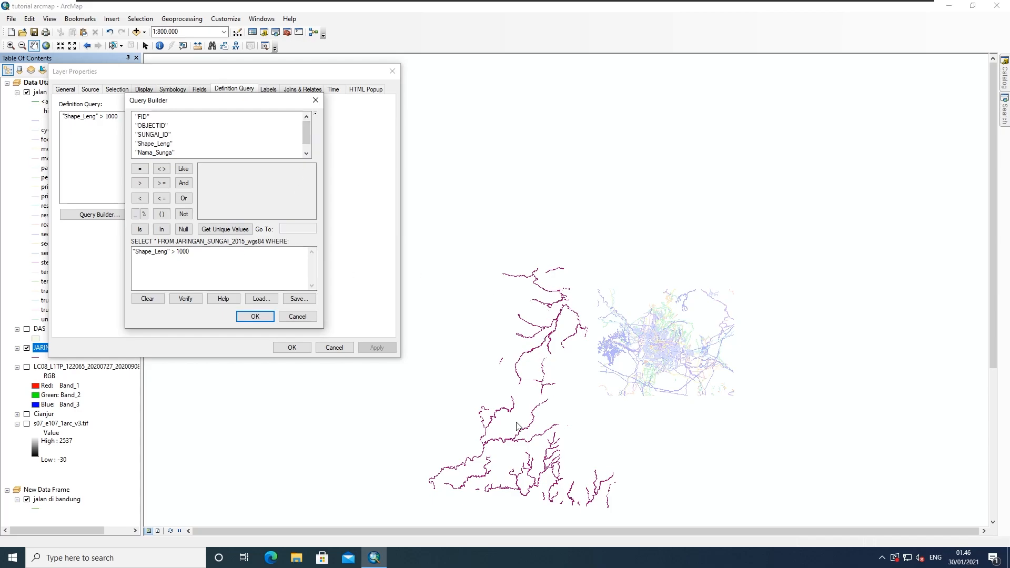
left_click(196, 252)
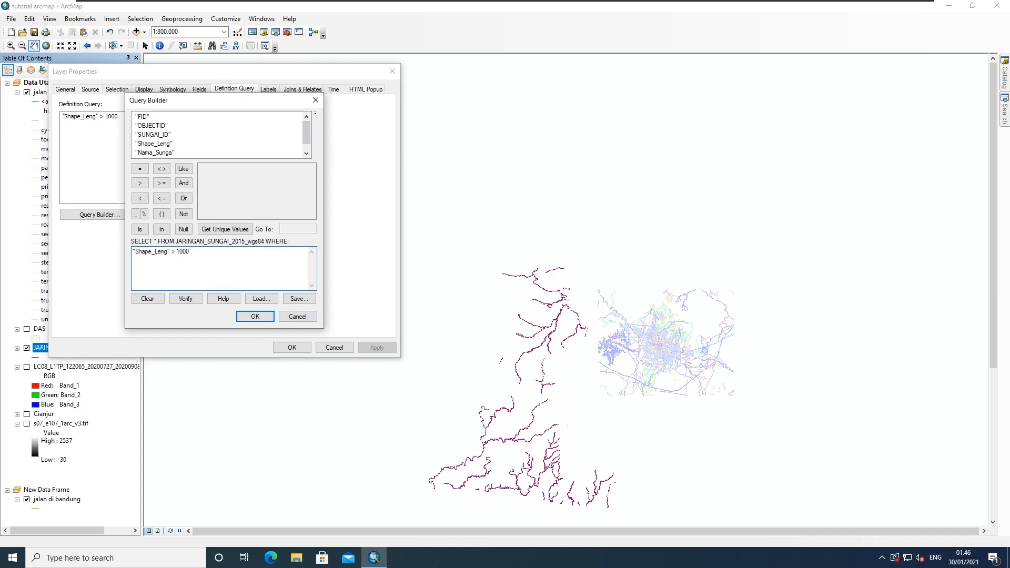
left_click(269, 317)
left_click(374, 347)
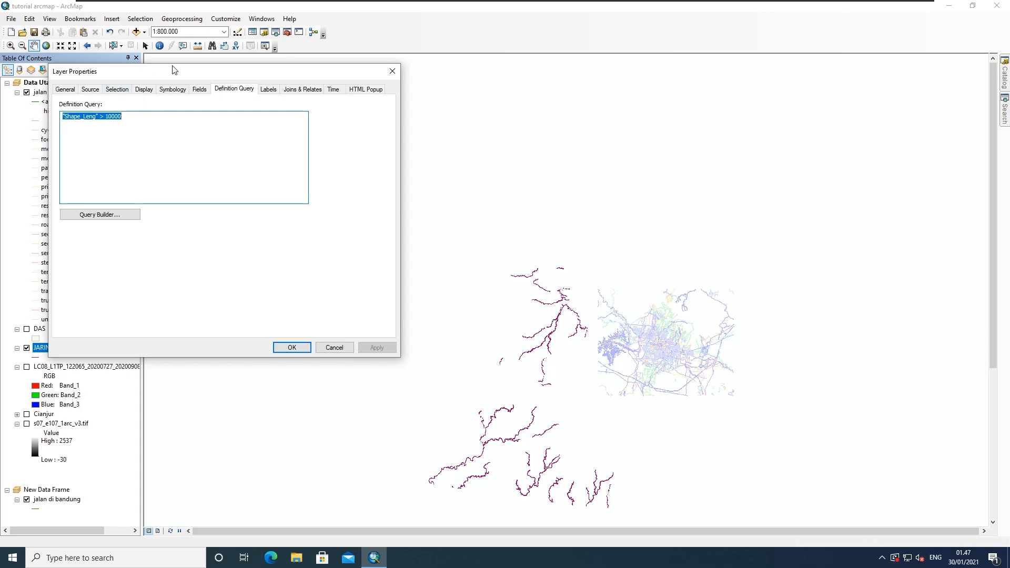
Raise the threshold in the definition query to 100000 and apply it
left_click_drag(172, 68, 230, 107)
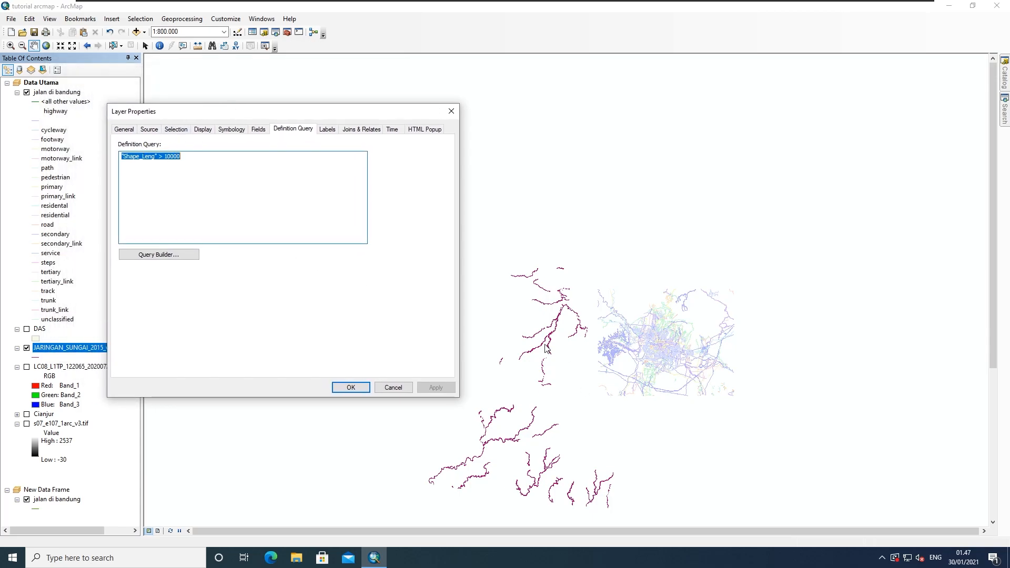
left_click(181, 157)
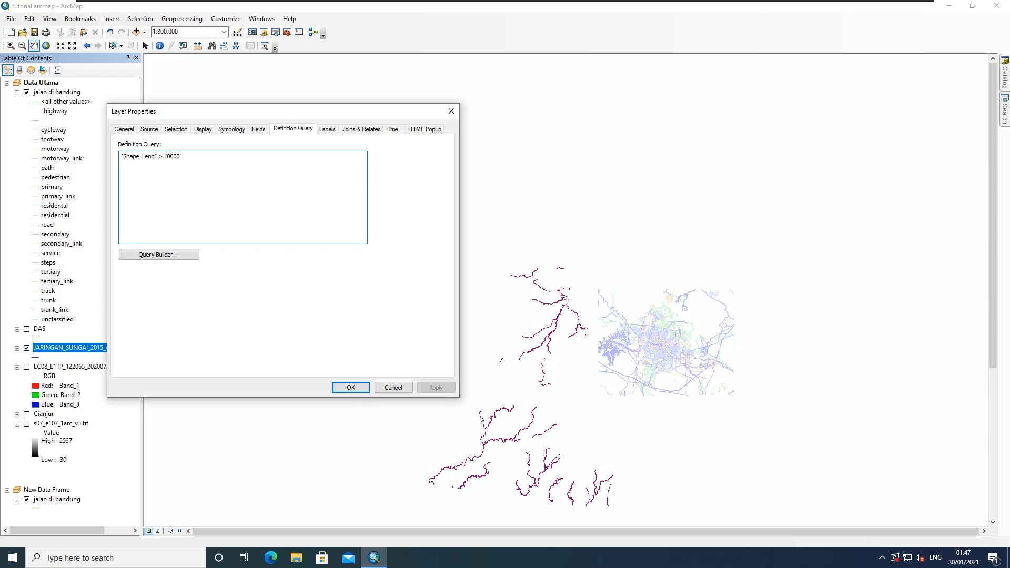
left_click(440, 389)
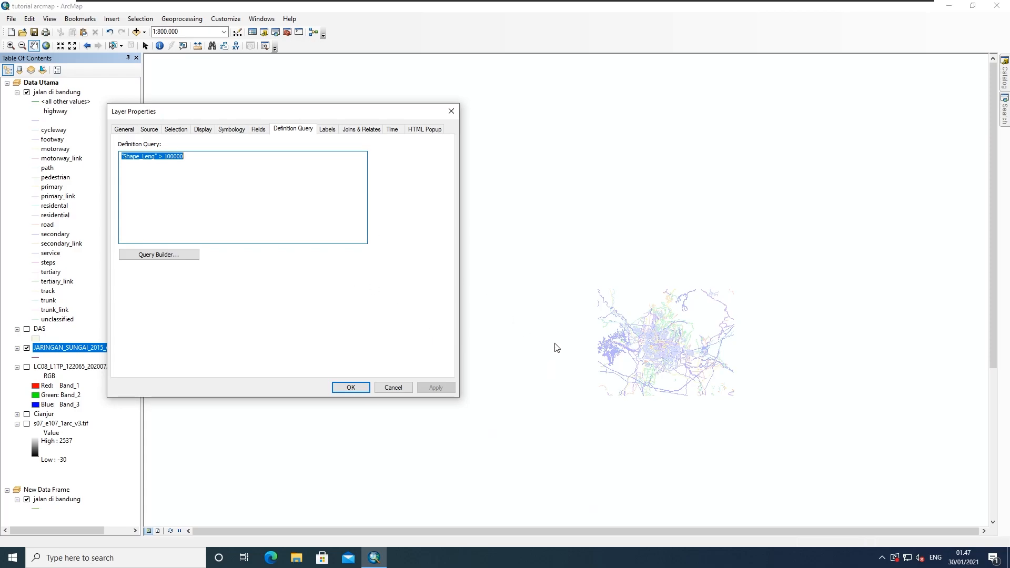
Set the definition query to "Shape_Leng" > 20000, apply it and close the layer properties
left_click(177, 156)
key("Delete")
key("Delete")
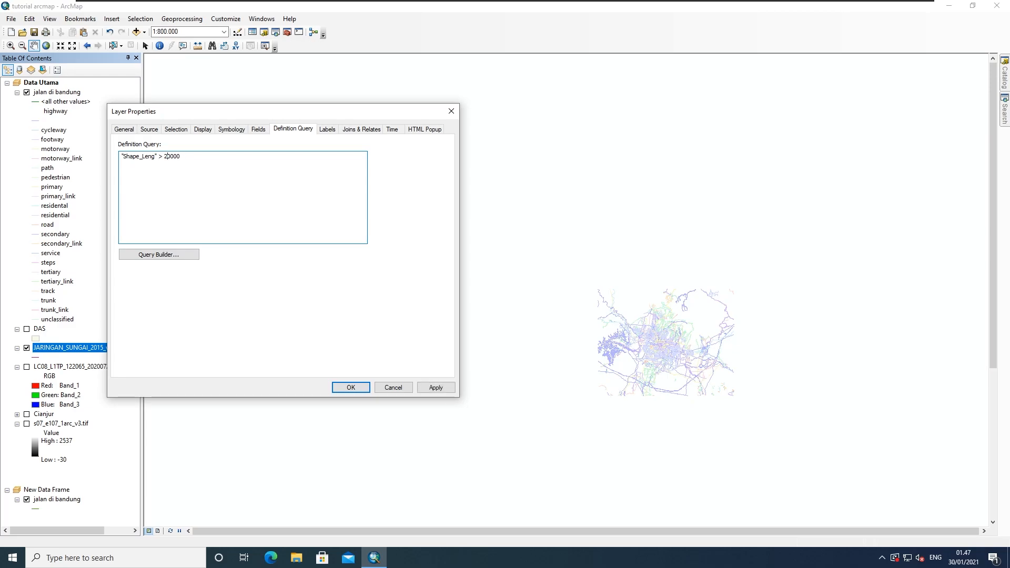
left_click(434, 386)
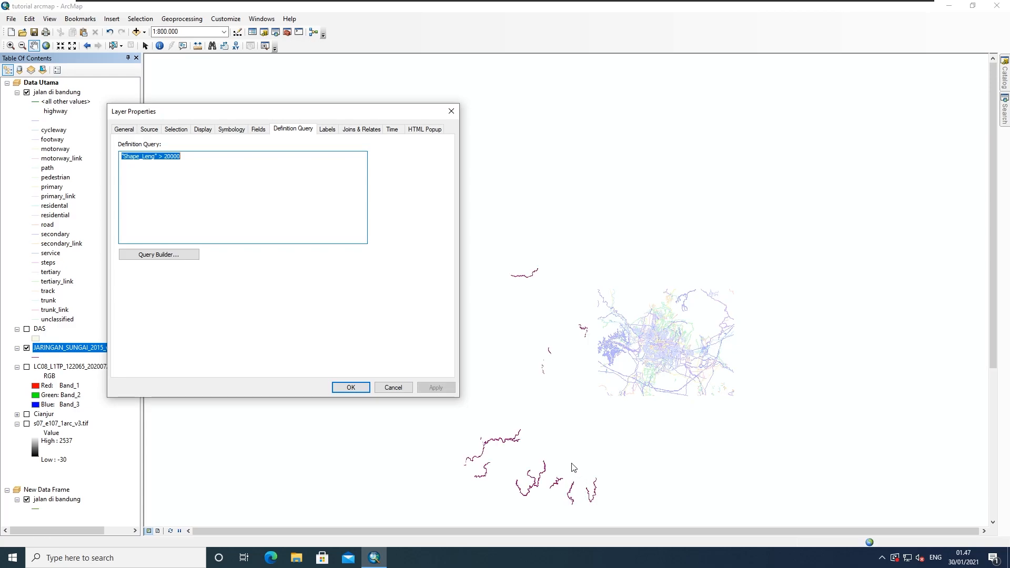
left_click(349, 387)
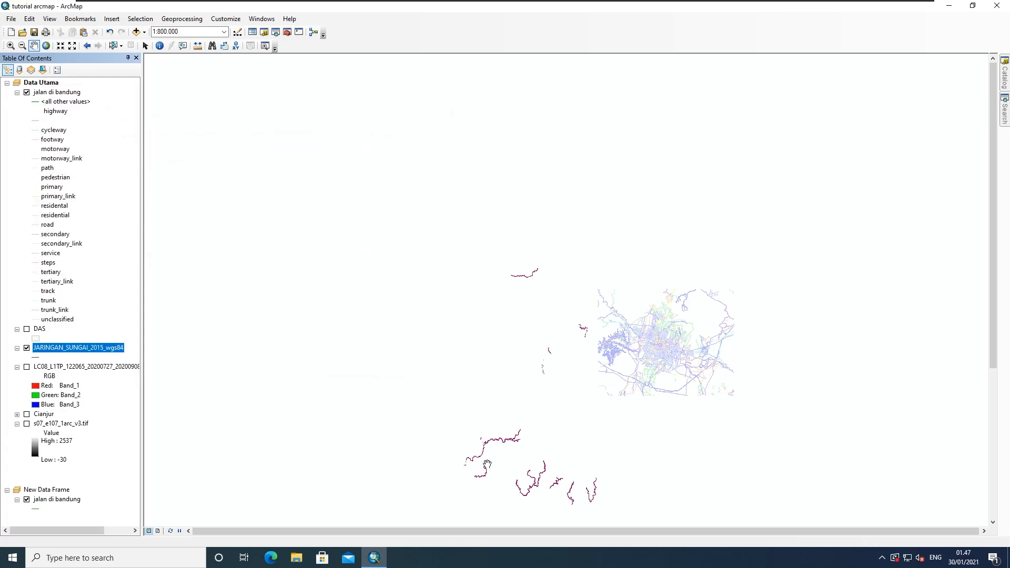
Reopen the river layer's properties and review its definition query against the map
right_click(111, 348)
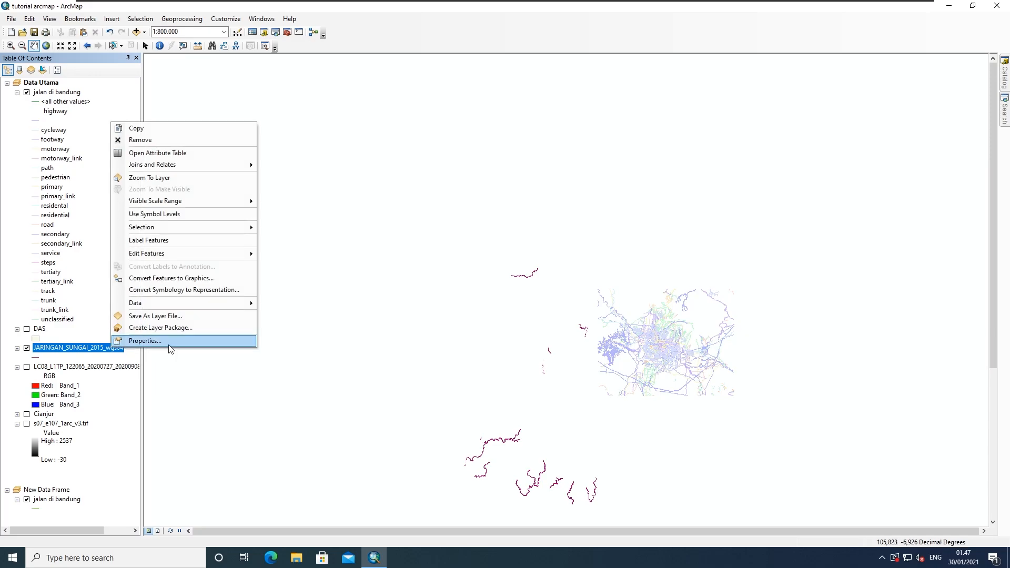
left_click(147, 341)
left_click(388, 197)
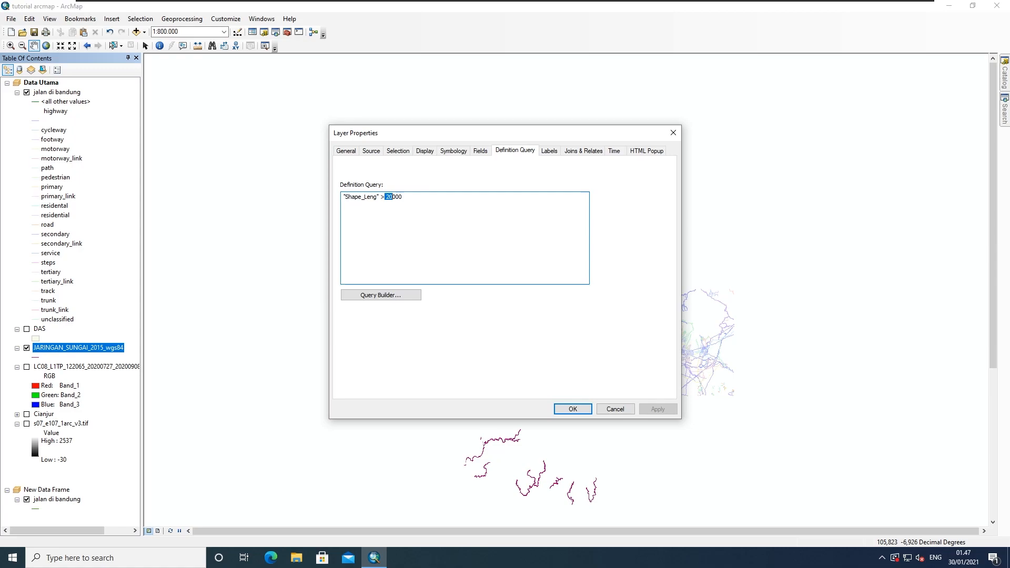
left_click_drag(402, 197, 385, 197)
left_click_drag(474, 133, 186, 111)
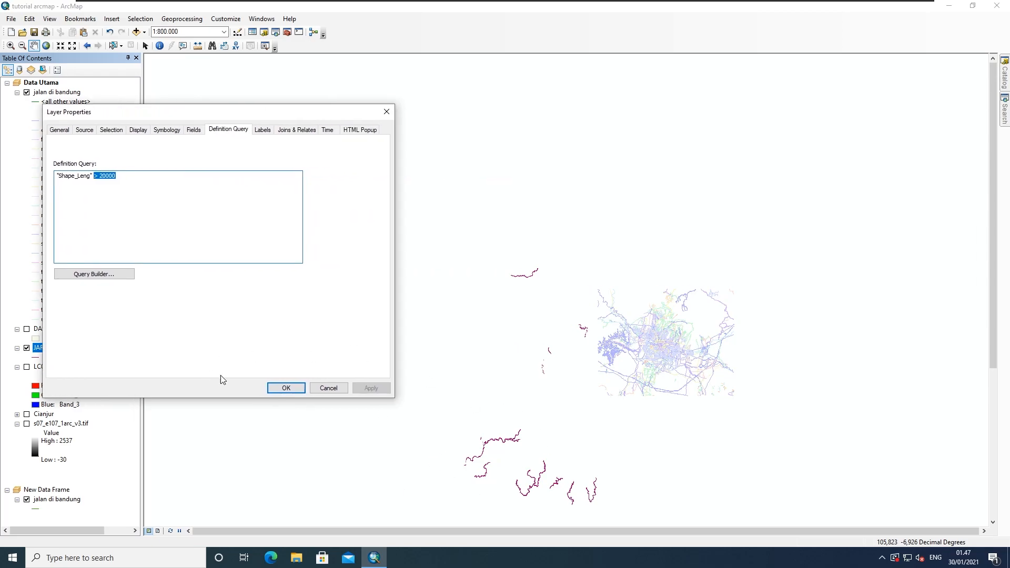
left_click_drag(249, 112, 304, 183)
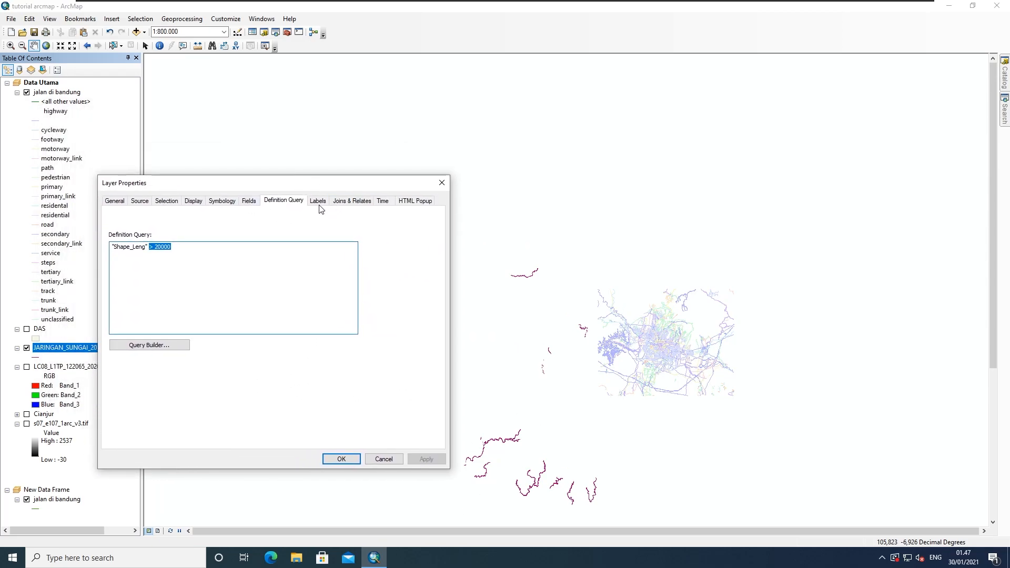
Set the river layer's label field to Nama_Sunga and open its label expression for editing
left_click(318, 201)
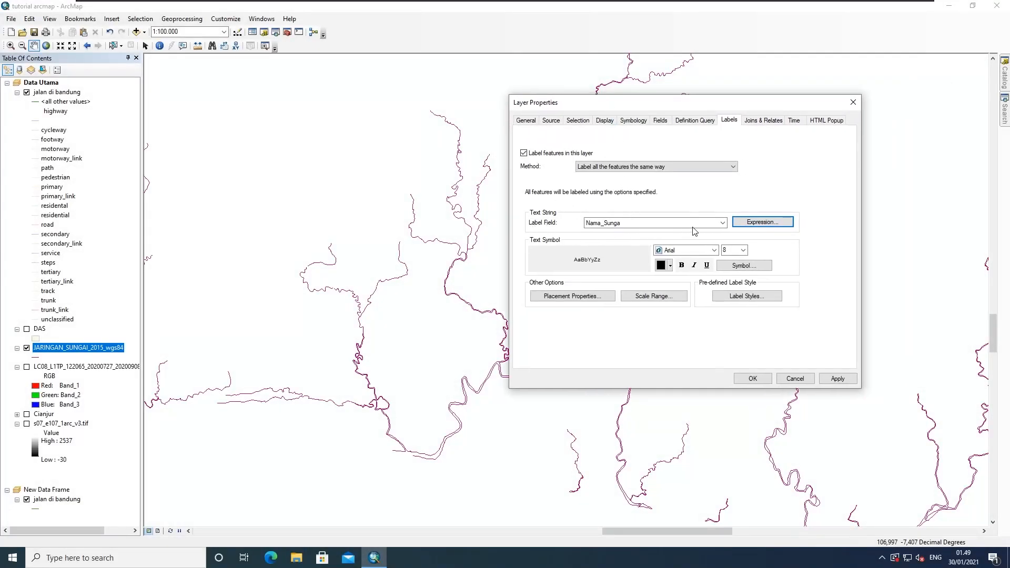
left_click(723, 223)
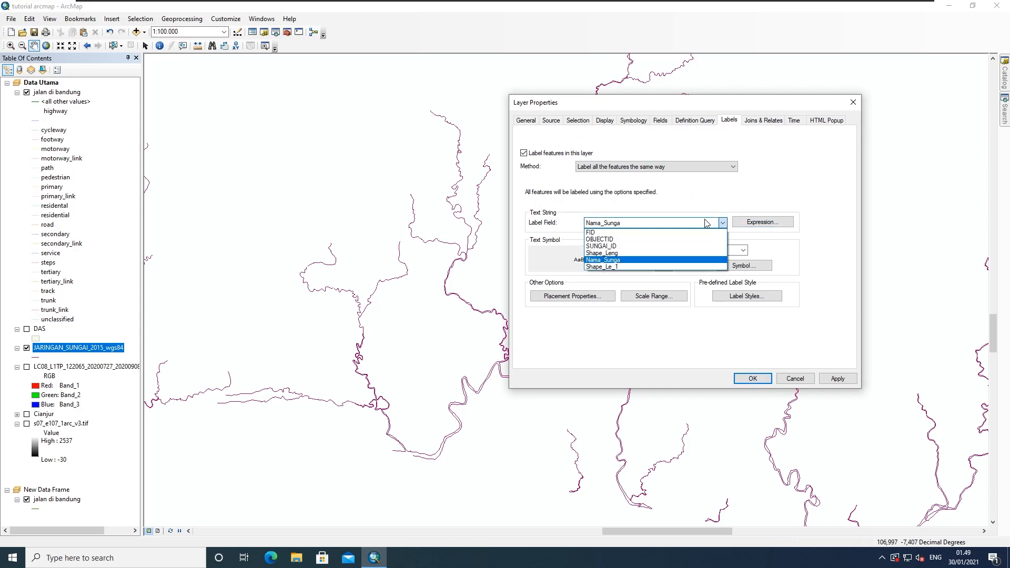
left_click(619, 261)
left_click(762, 222)
left_click_drag(620, 92, 701, 145)
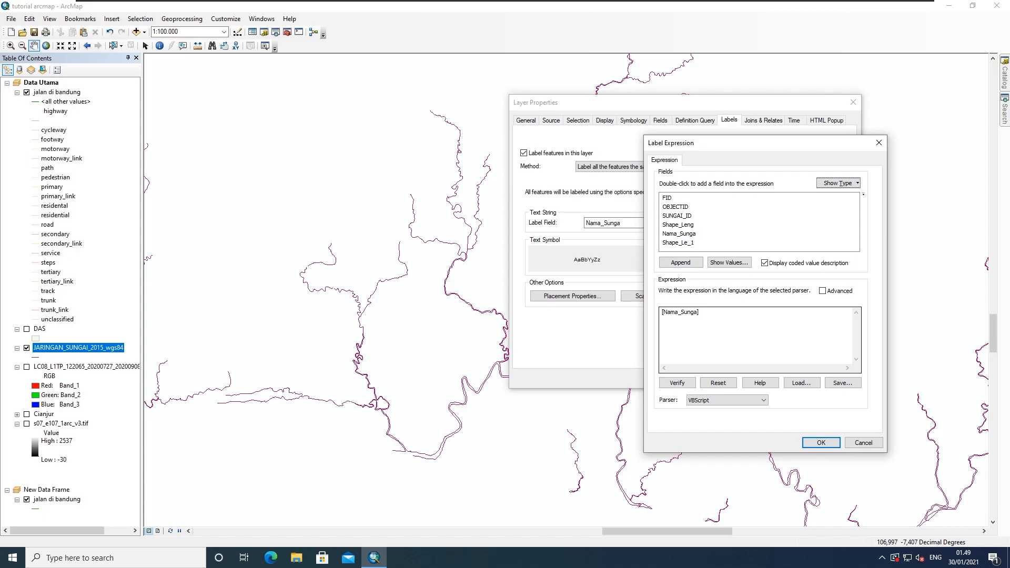
Try to add the OBJECTID field to the Nama_Sunga label expression, and reset the expression
double_click(679, 208)
left_click(835, 446)
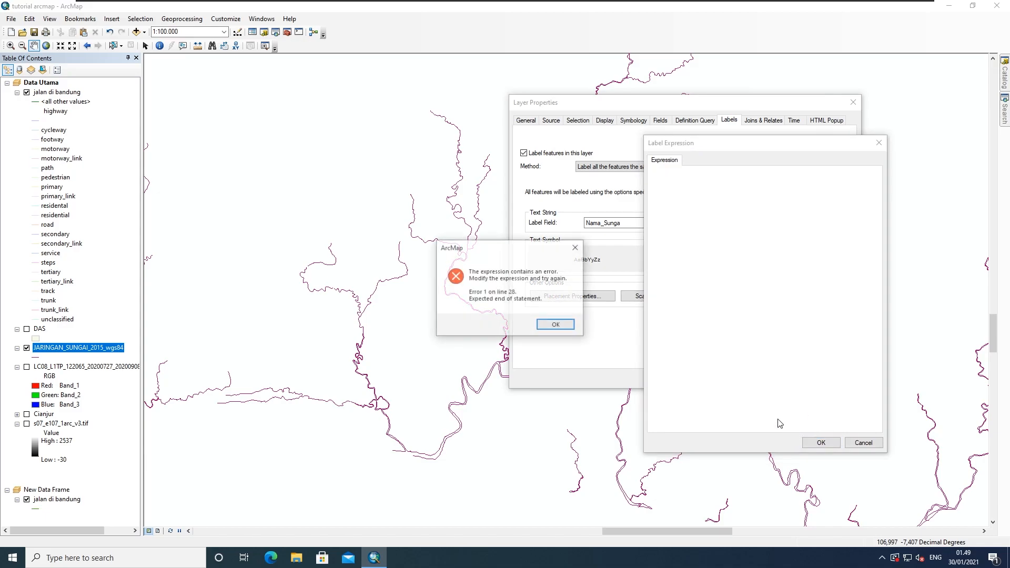
left_click(558, 324)
left_click(717, 383)
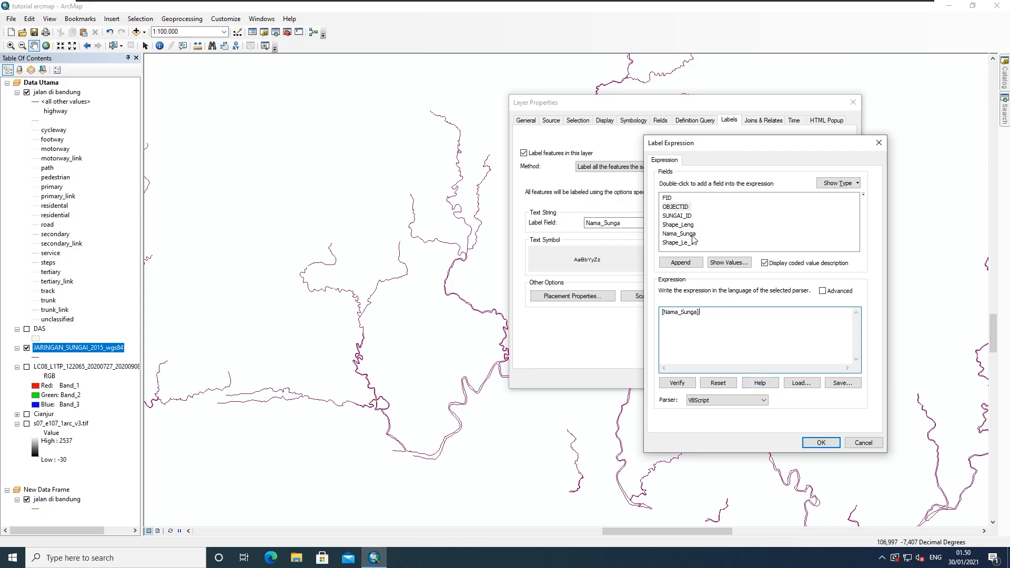
Add the SUNGAI_ID field after Nama_Sunga in the label expression and try to accept it
left_click(682, 216)
double_click(683, 216)
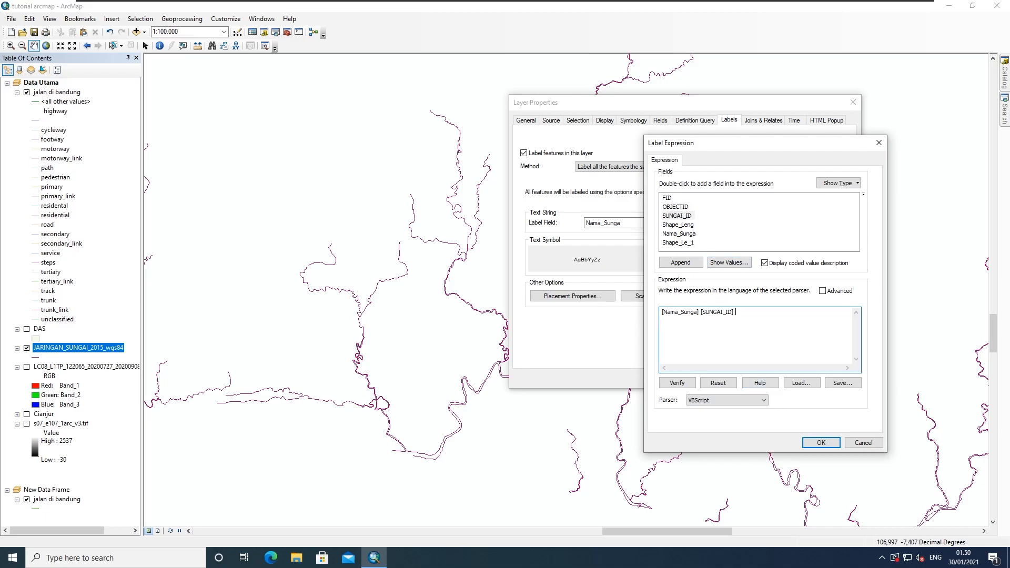
left_click(821, 442)
left_click(556, 324)
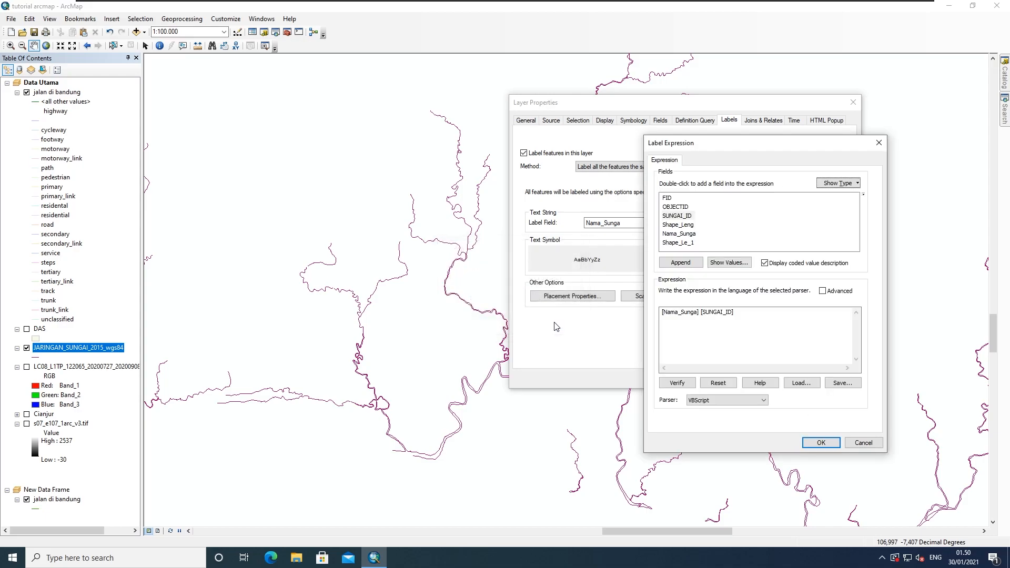
Join Nama_Sunga and SUNGAI_ID with a + in the label expression, accept it and apply the labels
type("+")
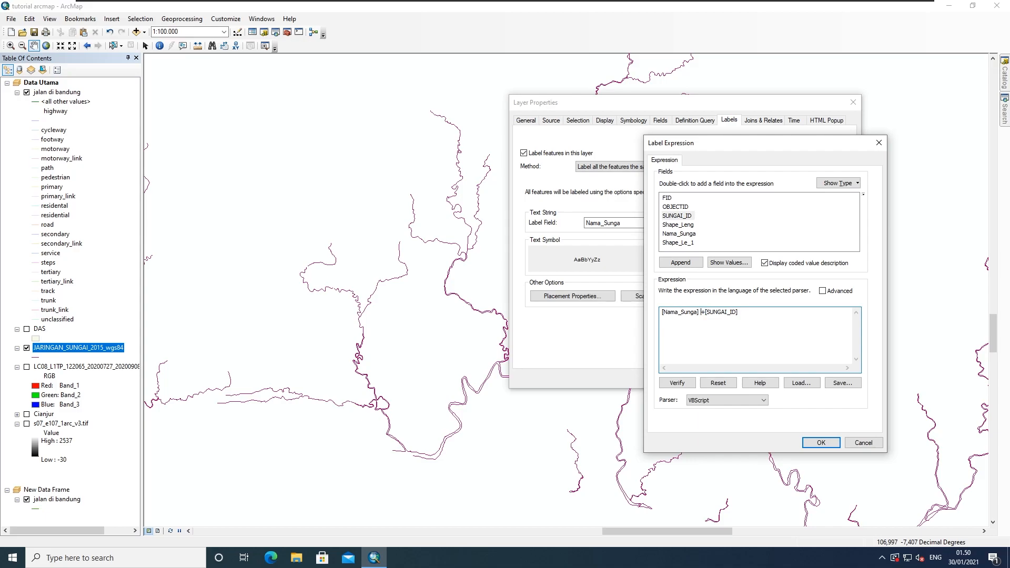
key("Left")
key("BackSpace")
left_click(820, 442)
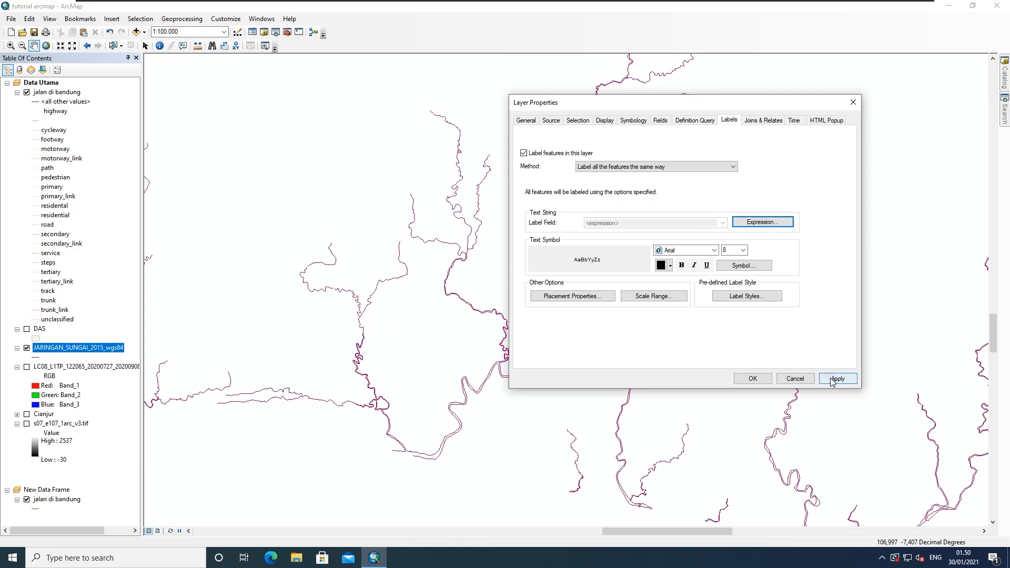
left_click(836, 379)
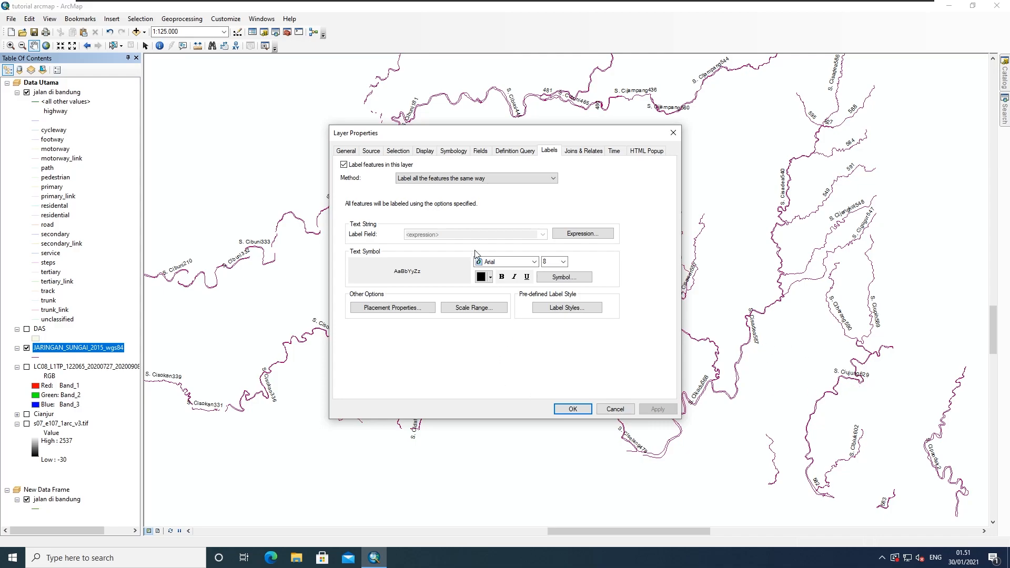
Check the OBJECTID values in the JARINGAN_SUNGAI_2015_wgs84 attribute table and compare them with the river labels on the map
left_click(573, 409)
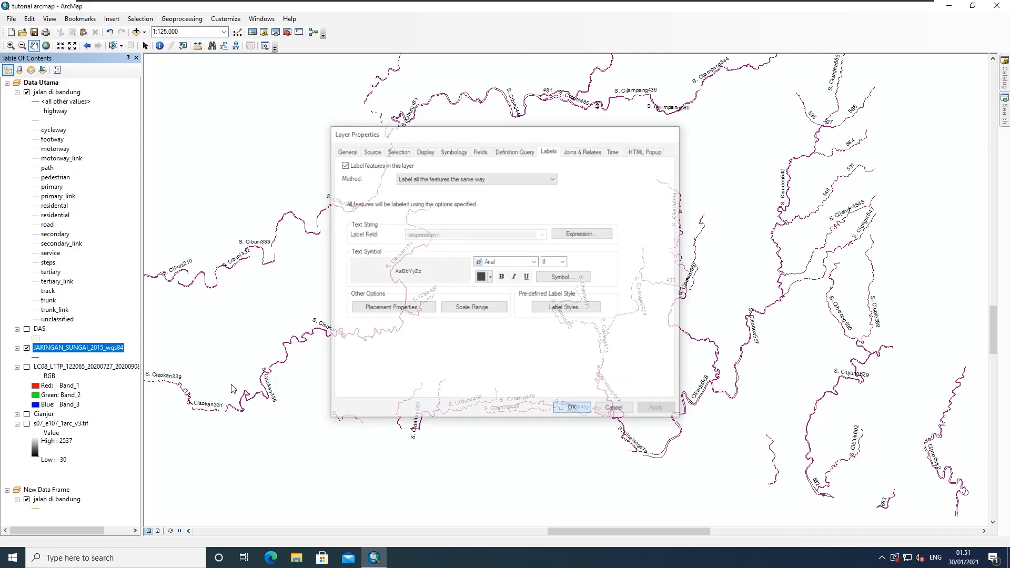
right_click(99, 349)
left_click(156, 153)
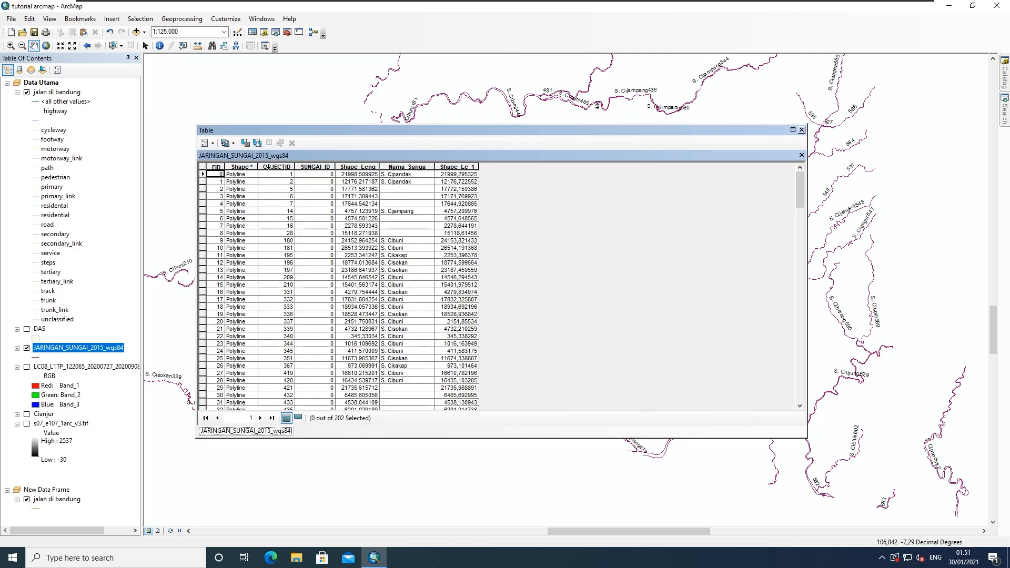
left_click(268, 166)
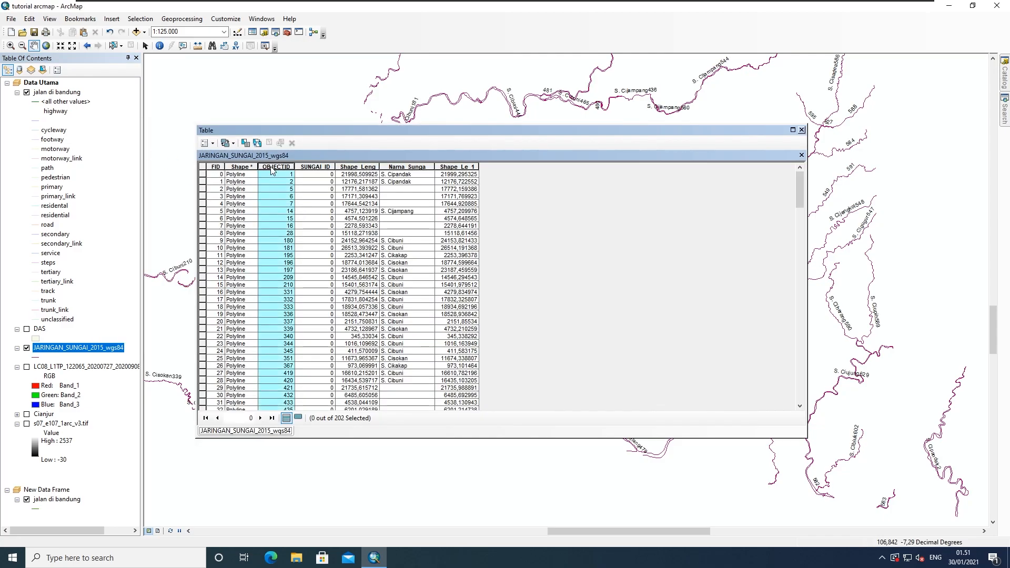
scroll(273, 260, "down", 18)
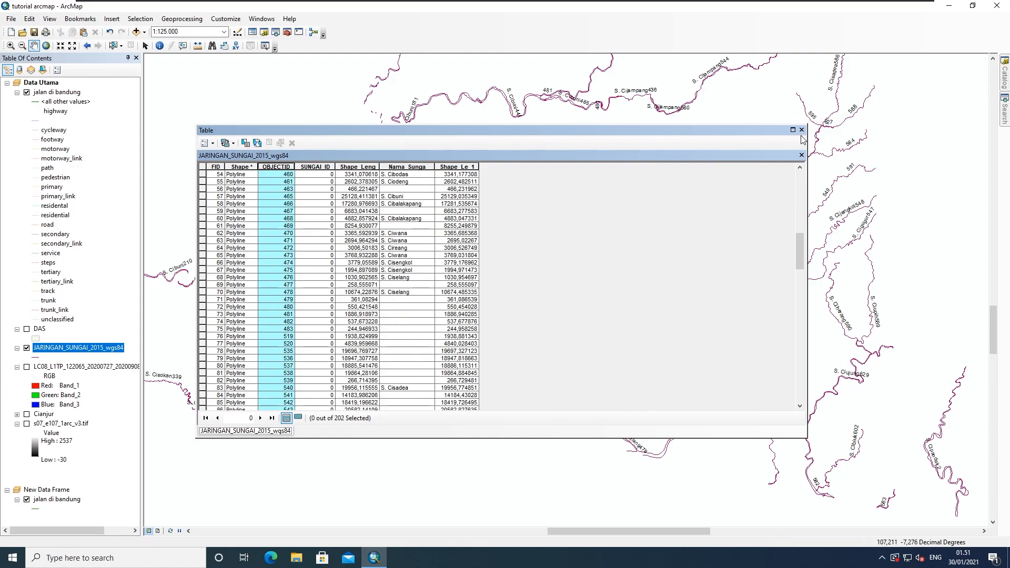
left_click(801, 130)
left_click_drag(657, 70, 607, 211)
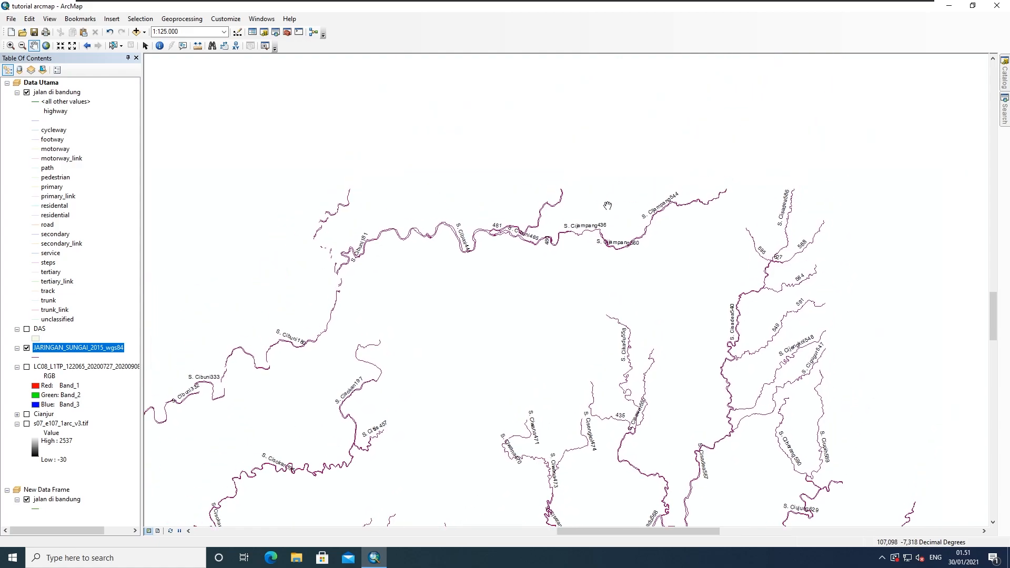
scroll(606, 214, "up", 3)
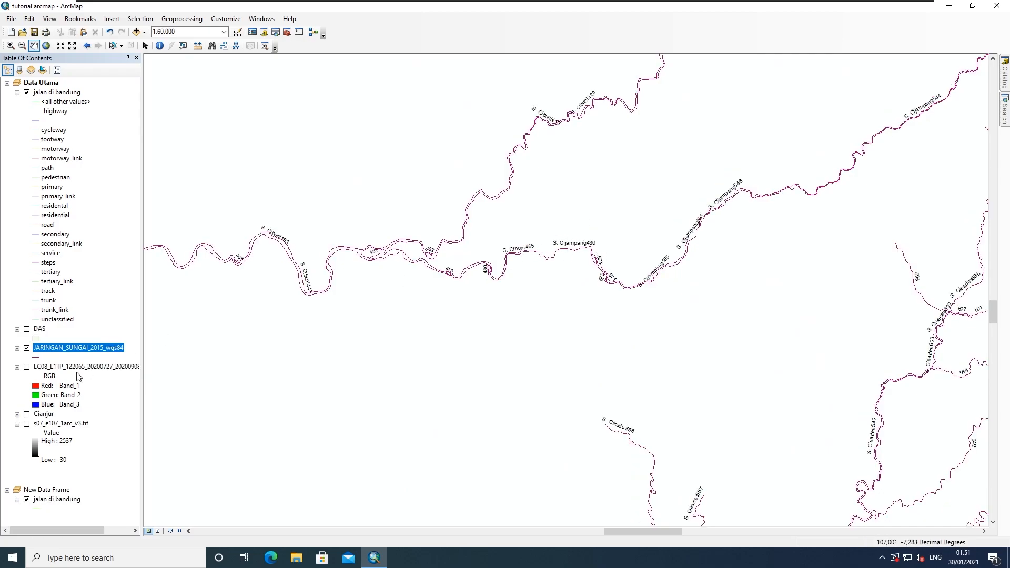
Review the river layer's label expression [Nama_Sunga] + [OBJECTID] and accept it
double_click(88, 350)
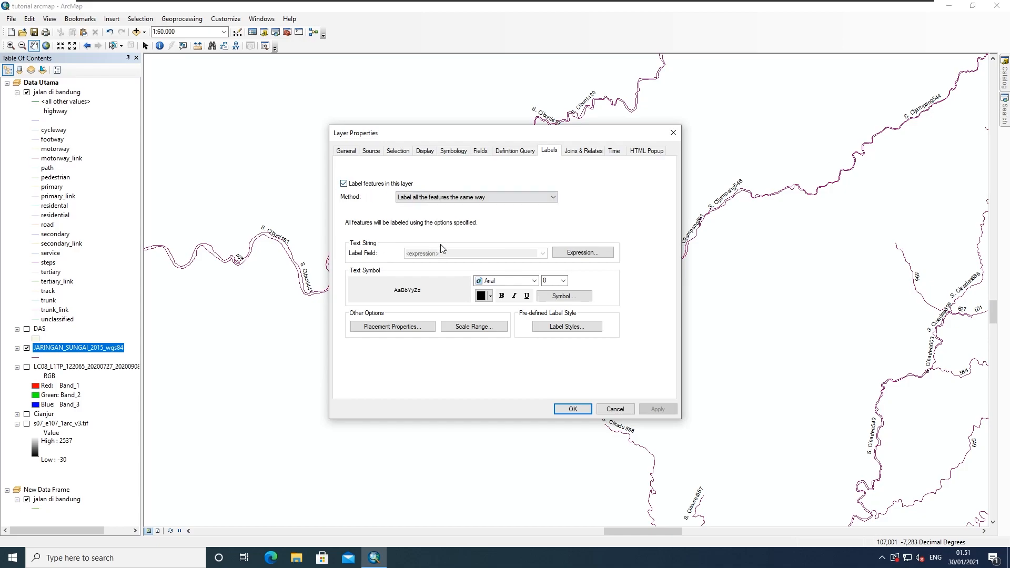
left_click(582, 252)
left_click_drag(480, 290, 355, 290)
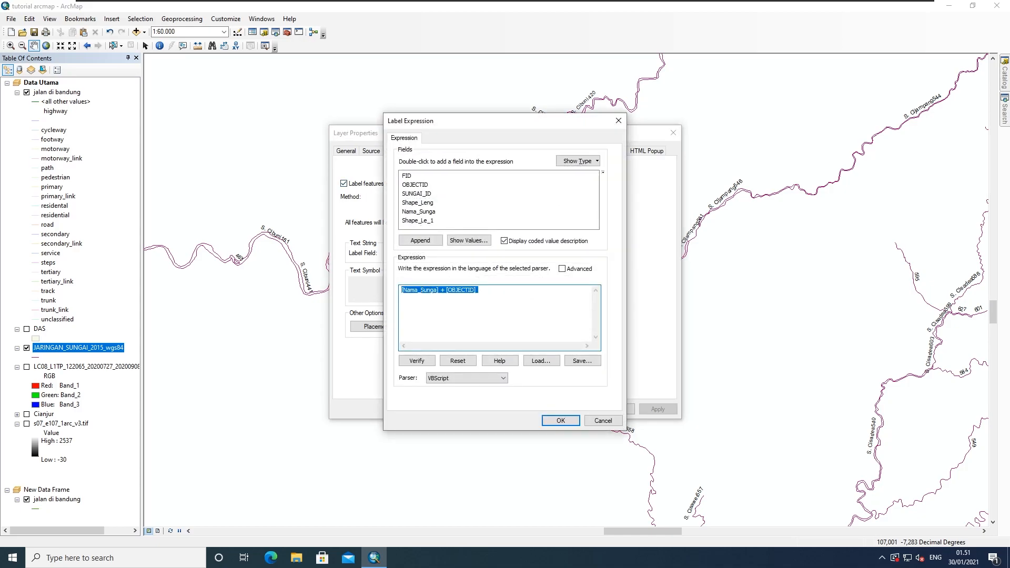
key("End")
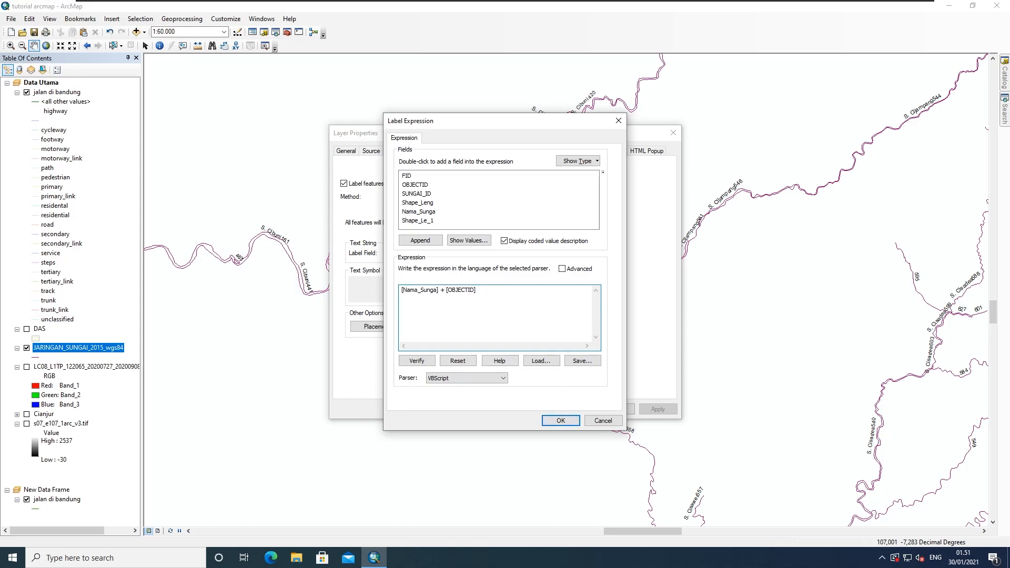
mouse_move(448, 290)
left_mouse_down()
mouse_move(478, 291)
mouse_move(447, 291)
left_mouse_up()
left_click(477, 290)
left_click(447, 291)
left_click(560, 421)
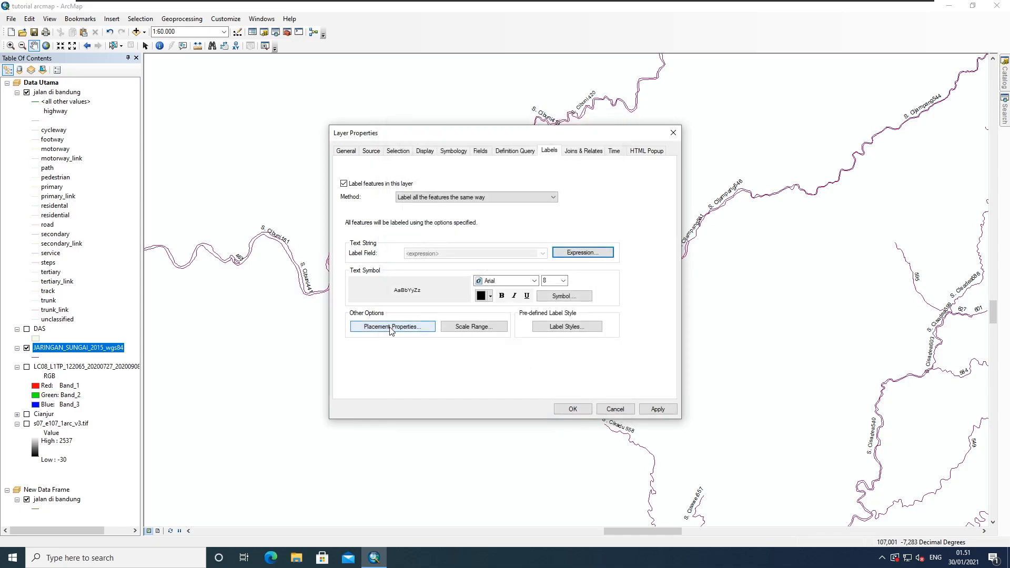
Format the river label text in red, size 14, with a Bahnschrift Light font, and apply it
left_click(490, 295)
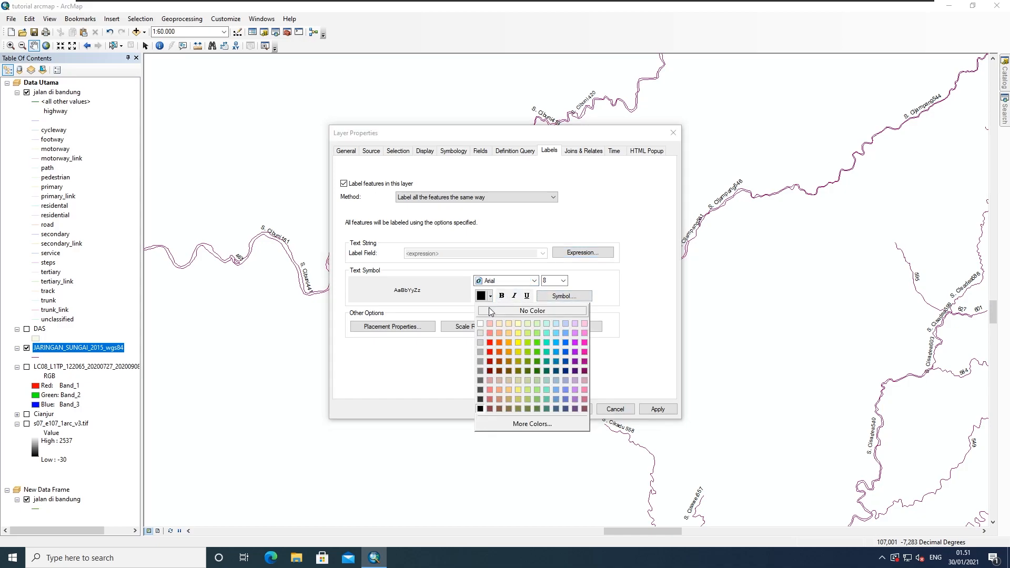
left_click(490, 342)
left_click(563, 280)
left_click(557, 324)
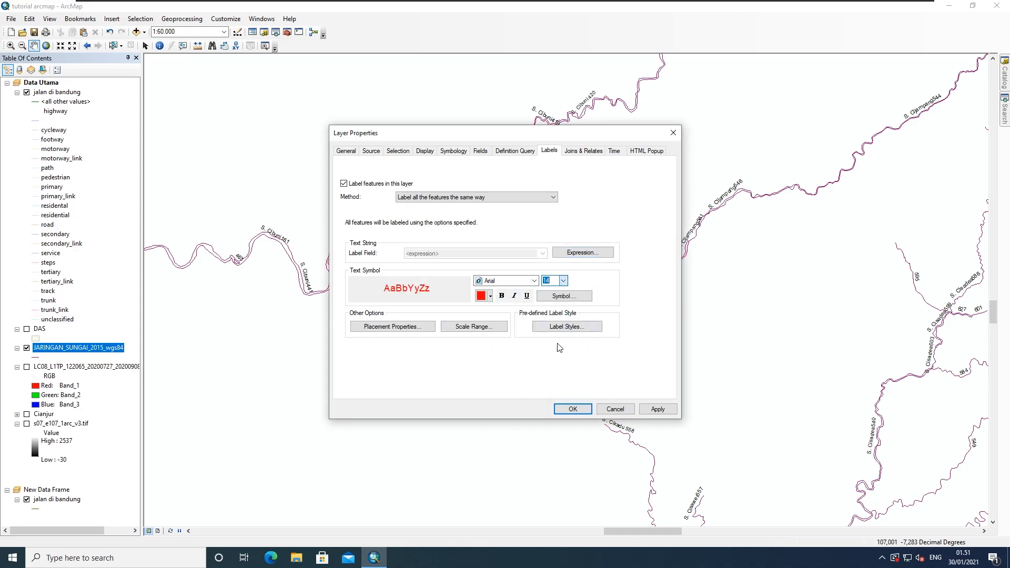
left_click(534, 280)
left_click(507, 308)
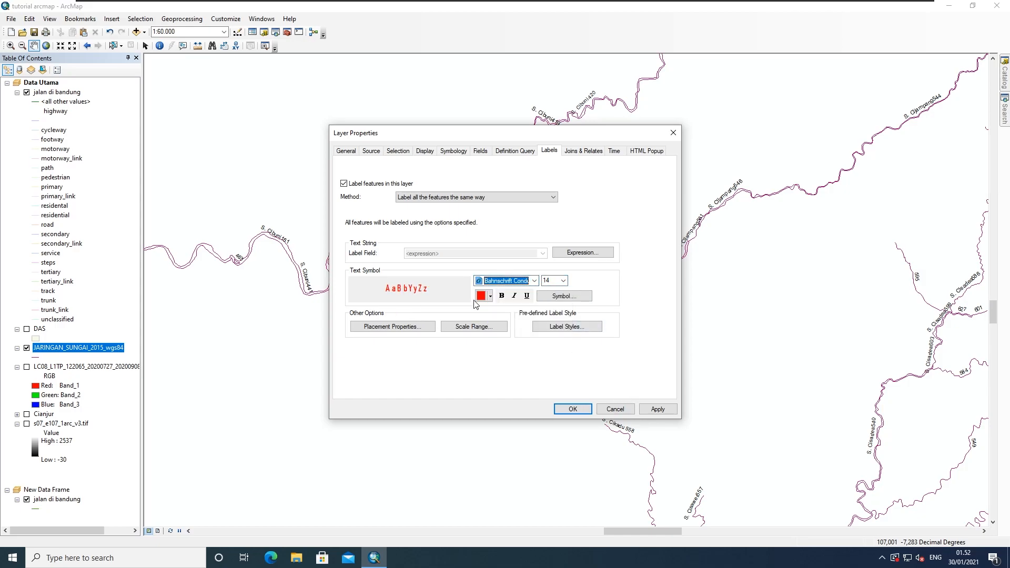
left_click(524, 282)
left_click(544, 316)
left_click(657, 409)
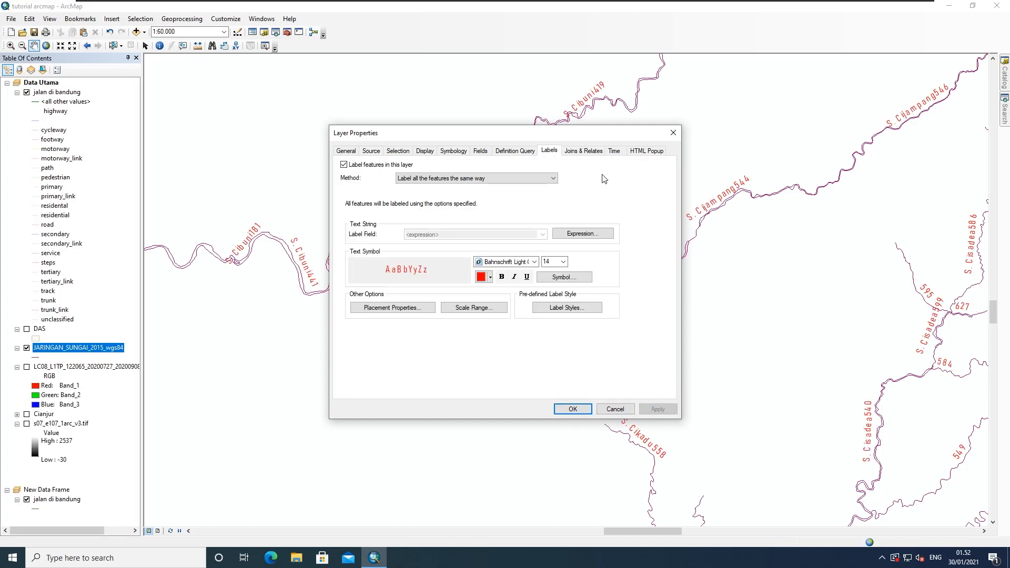
Try horizontal orientation with one label per feature part, look over the conflict detection options, and discard the placement changes
left_click_drag(587, 137, 456, 134)
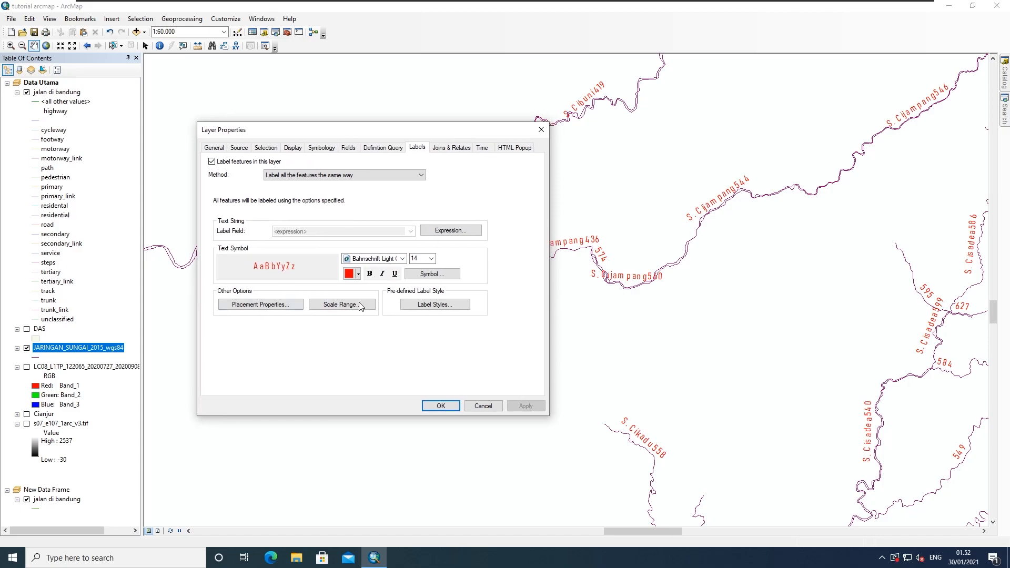
left_click(275, 307)
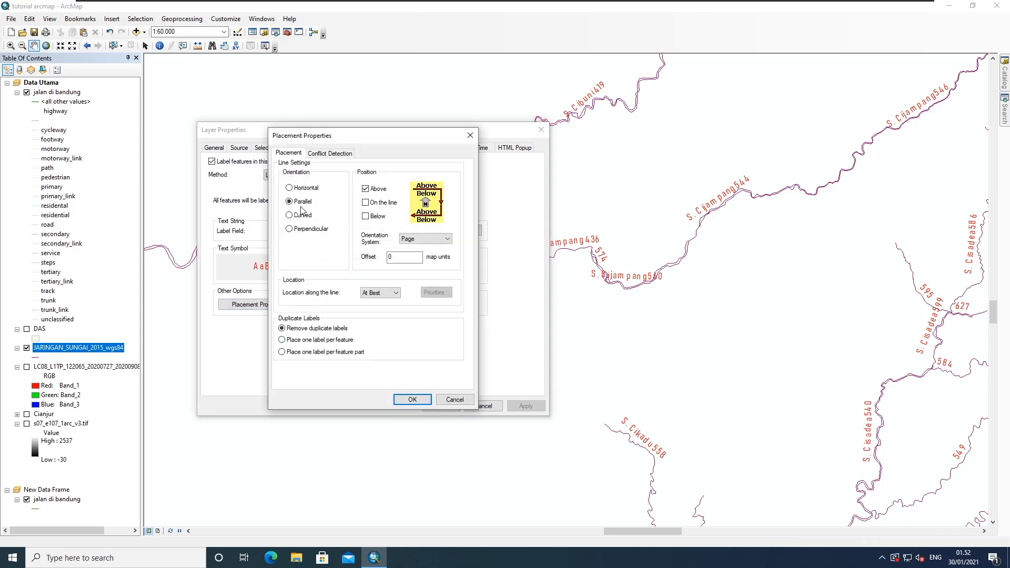
left_click(304, 189)
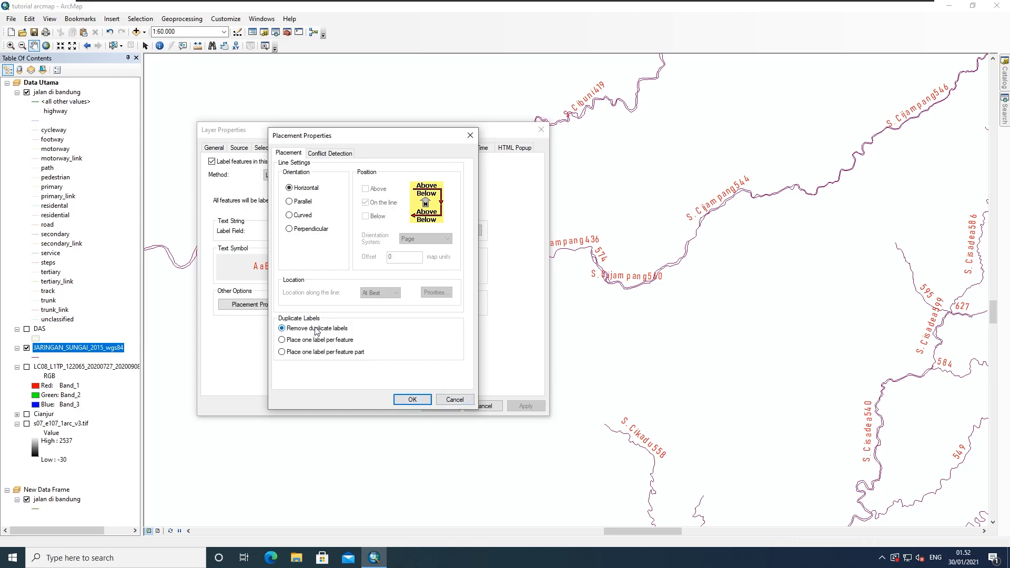
left_click(315, 352)
left_click(331, 153)
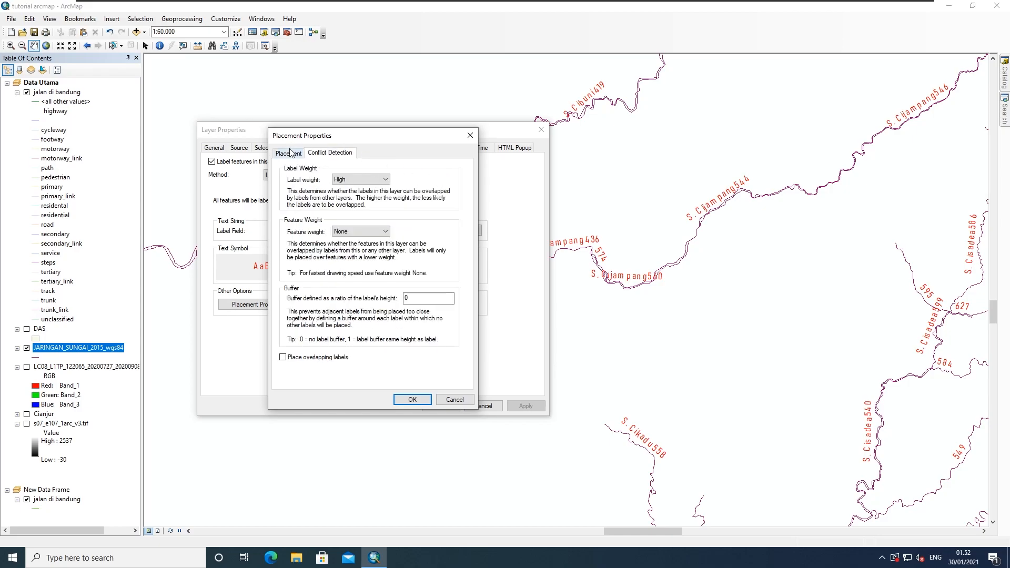
left_click(368, 179)
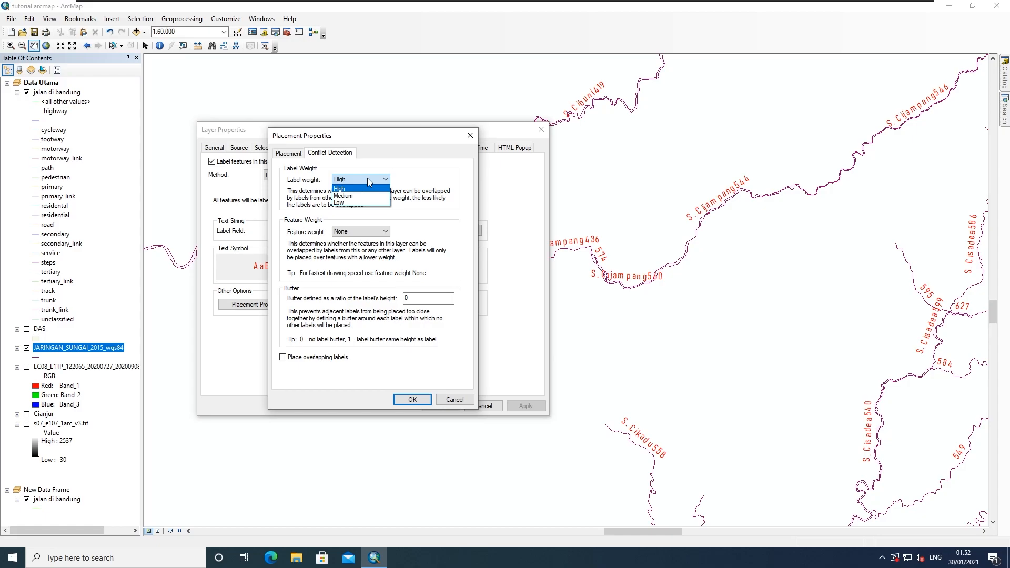
left_click(460, 399)
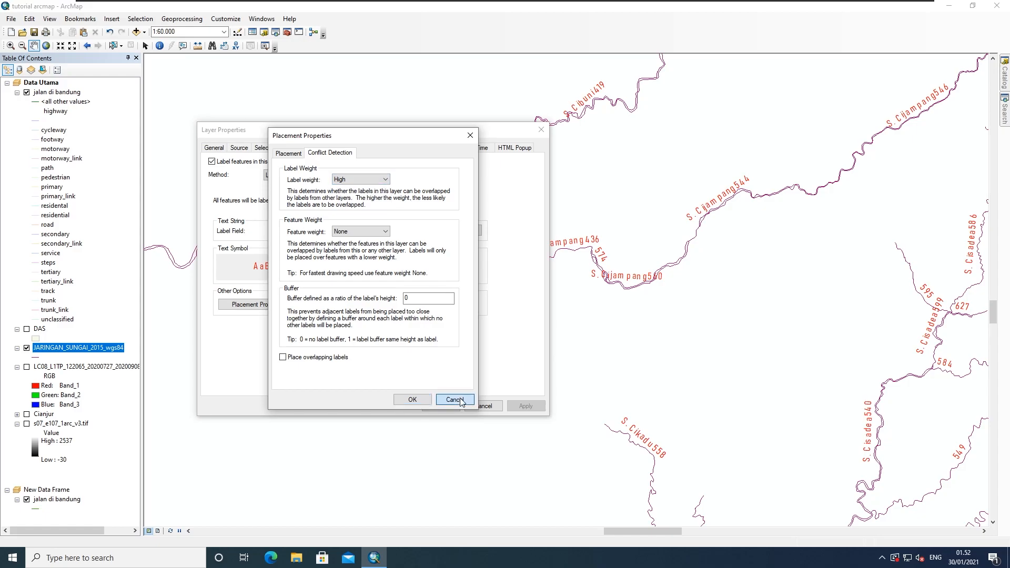
left_click(460, 401)
Hide the river labels when zoomed out beyond 1:100.000 and check their display at several map scales
left_click(345, 305)
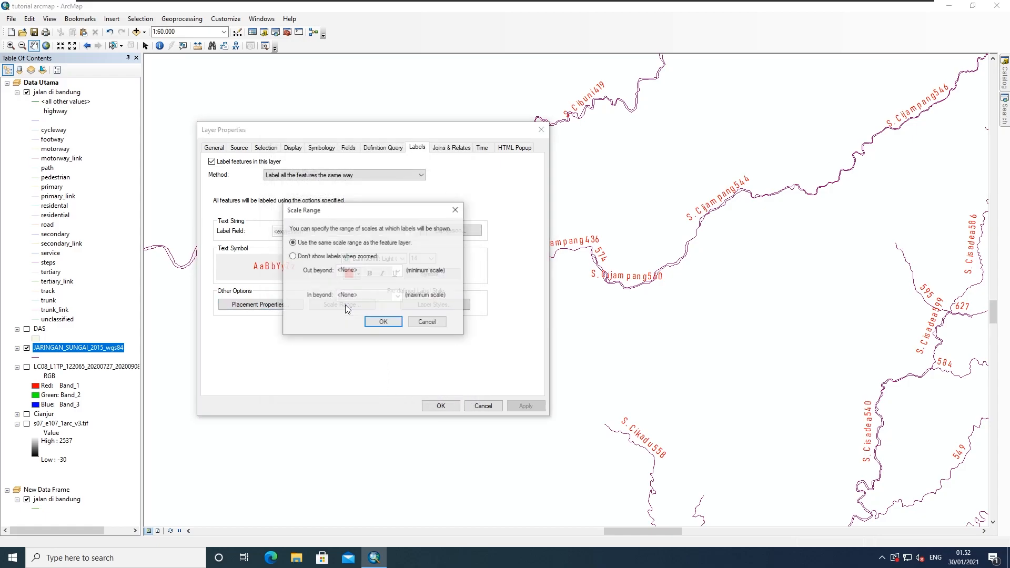
left_click(352, 257)
left_click(399, 270)
left_click(369, 320)
left_click(371, 322)
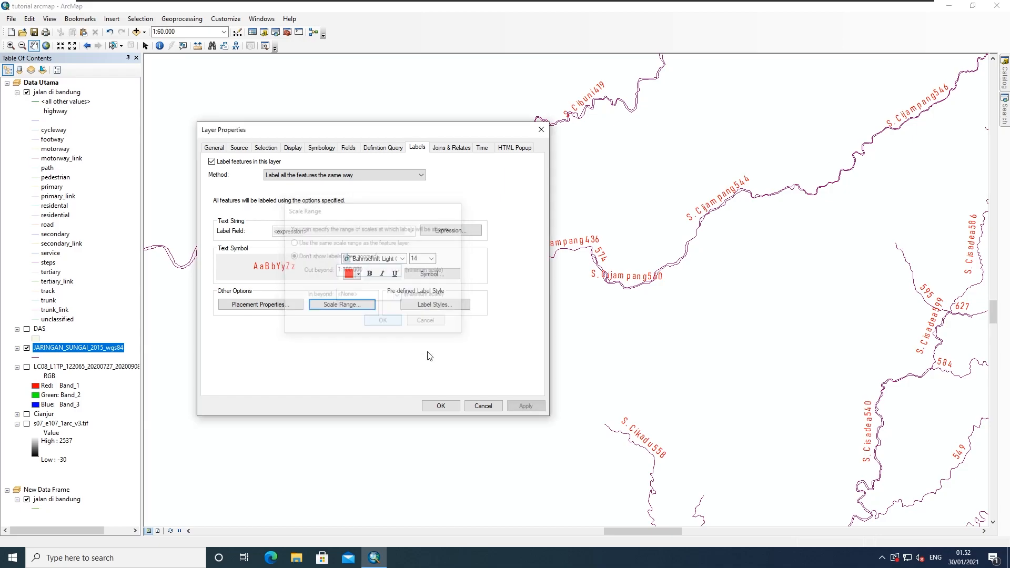
left_click(520, 407)
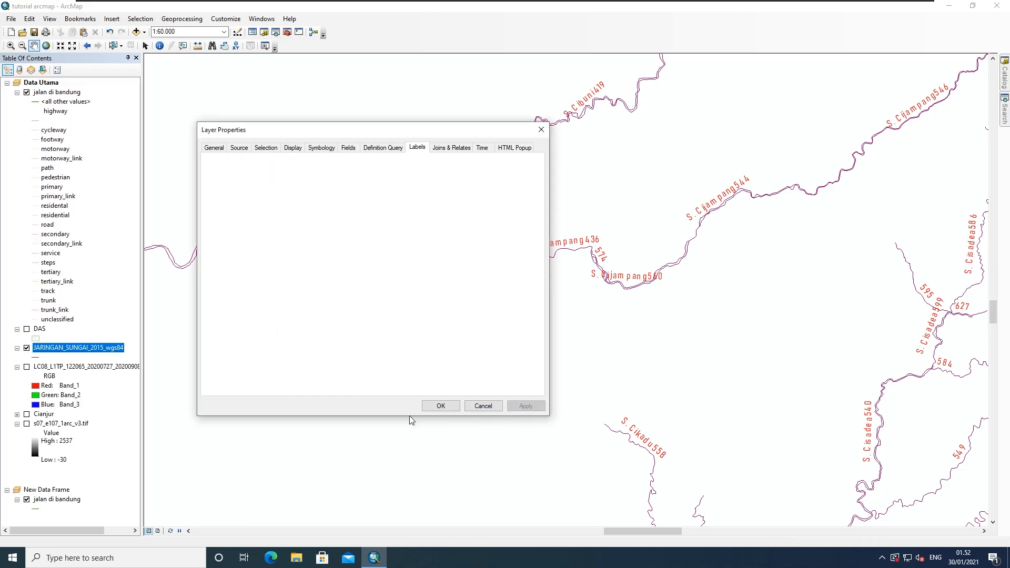
left_click(441, 406)
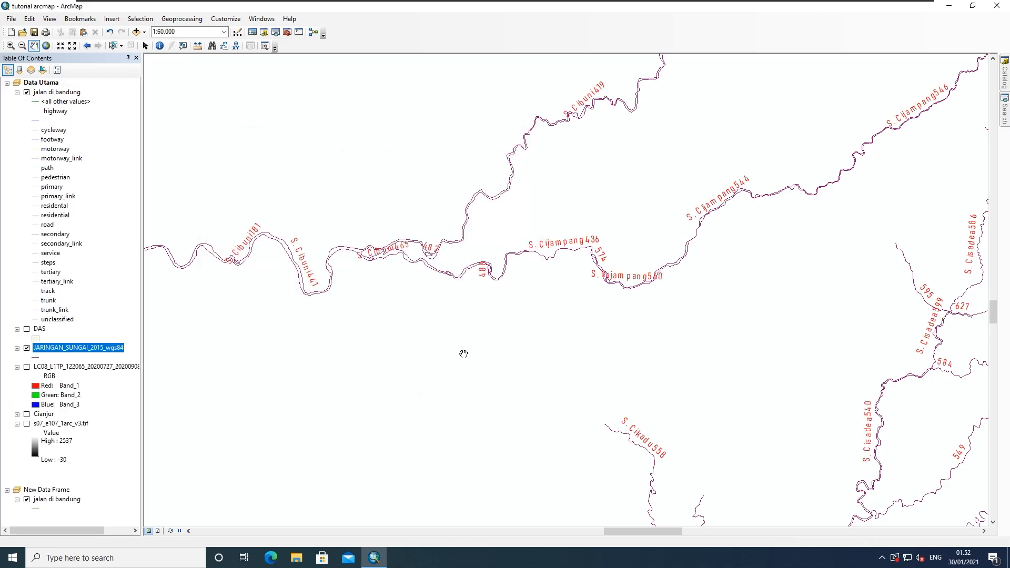
scroll(463, 354, "up", 10)
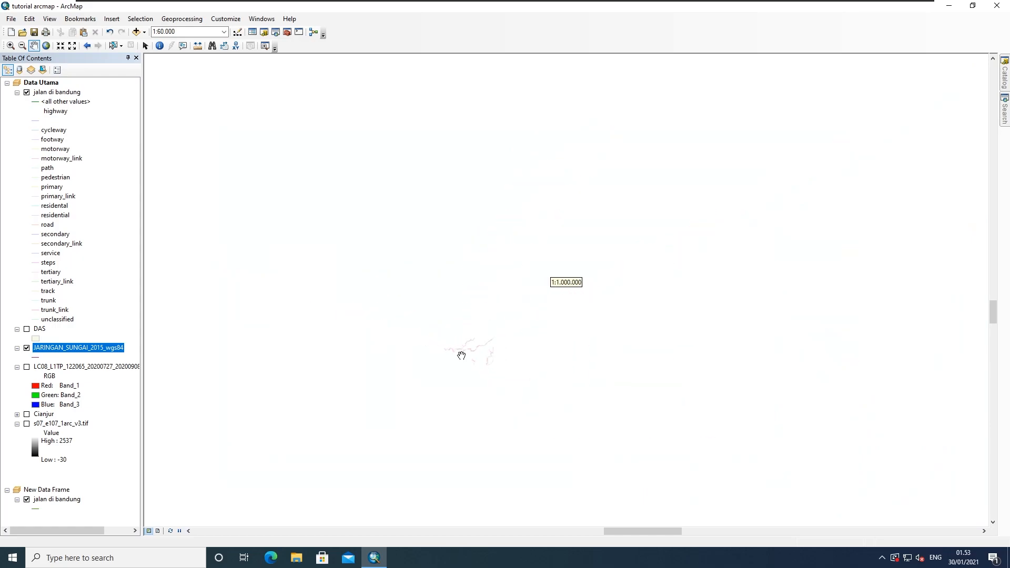
scroll(463, 360, "down", 3)
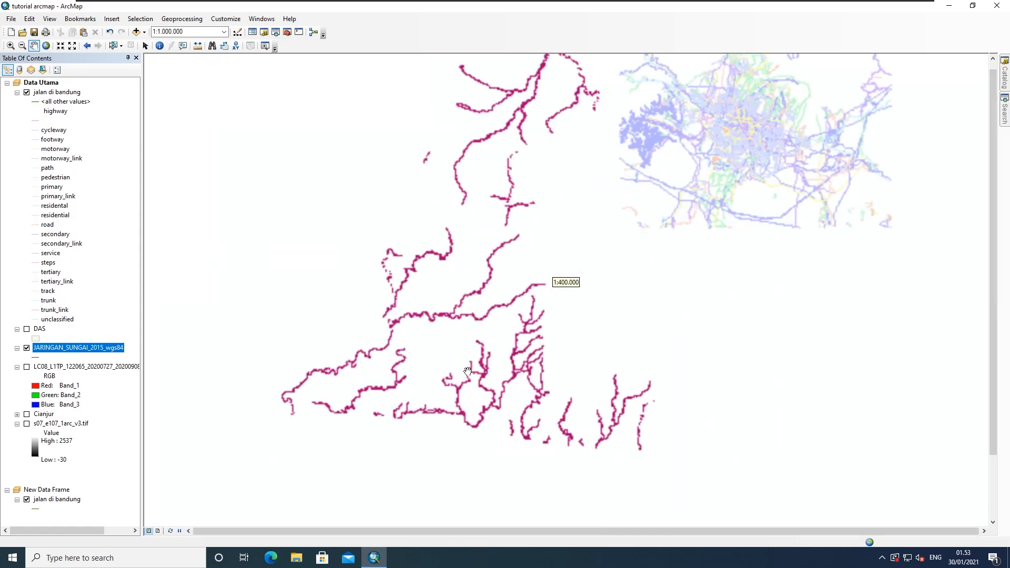
scroll(467, 371, "down", 2)
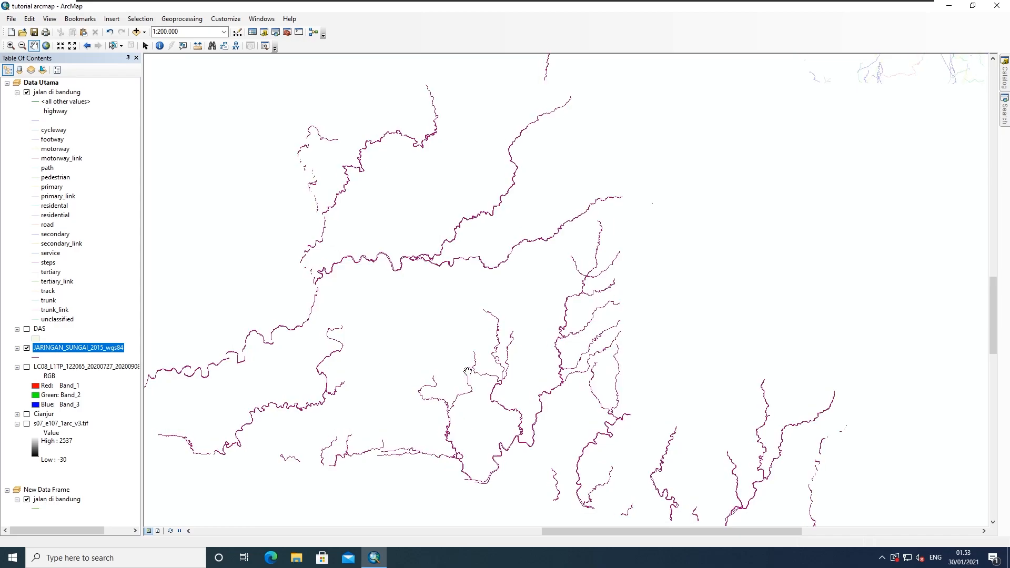
scroll(493, 247, "down", 2)
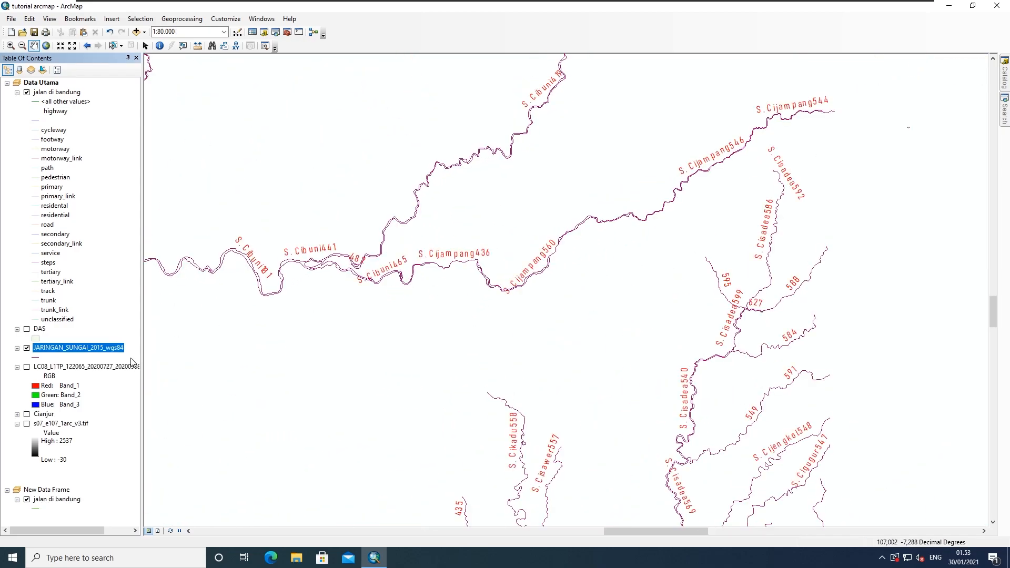
Reset the river labels' scale range to use the same scale range as the feature layer
double_click(108, 347)
left_click(448, 326)
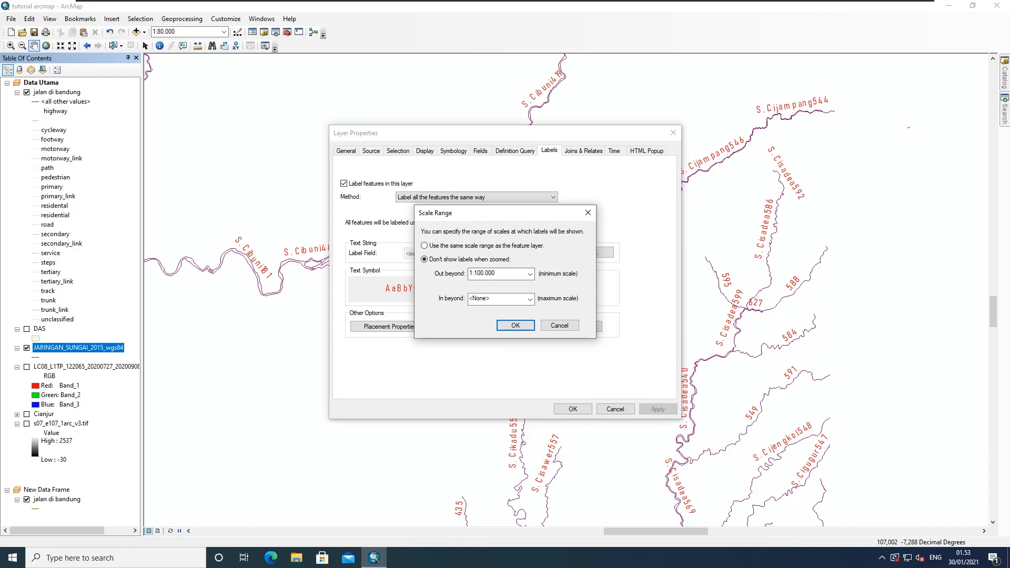
double_click(483, 274)
left_click(435, 246)
left_click(515, 326)
Apply the predefined Ocean label style to the river labels and view them on the map
left_click(574, 326)
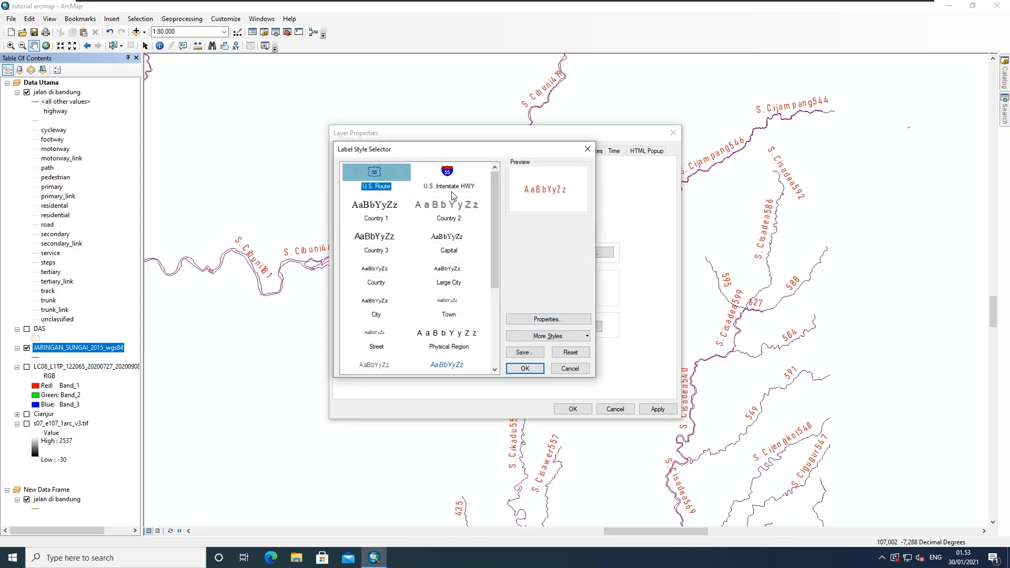
left_click(452, 185)
left_click_drag(498, 211, 491, 285)
left_click(447, 262)
left_click(364, 268)
left_click(527, 369)
left_click(653, 411)
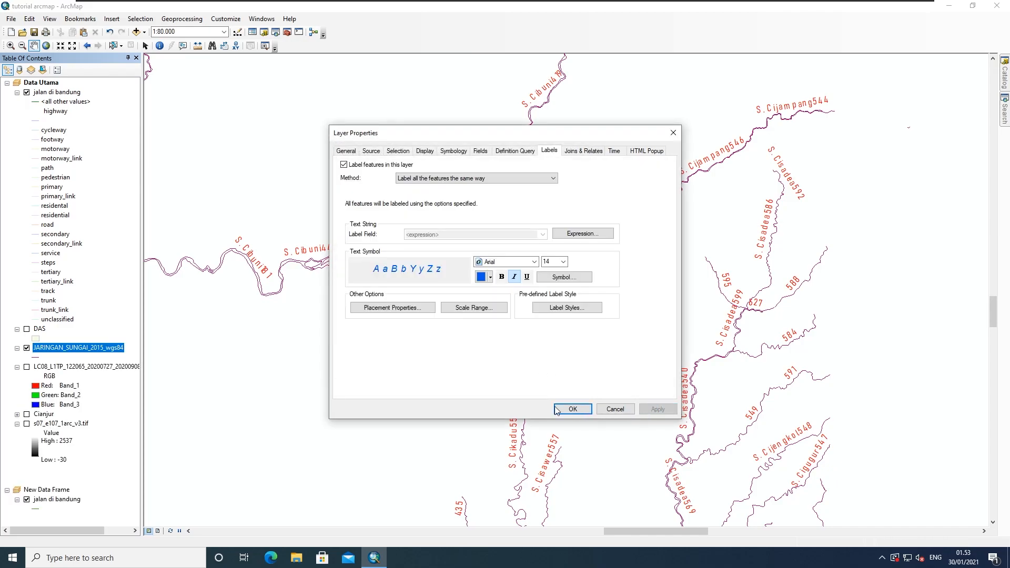
left_click_drag(541, 132, 391, 136)
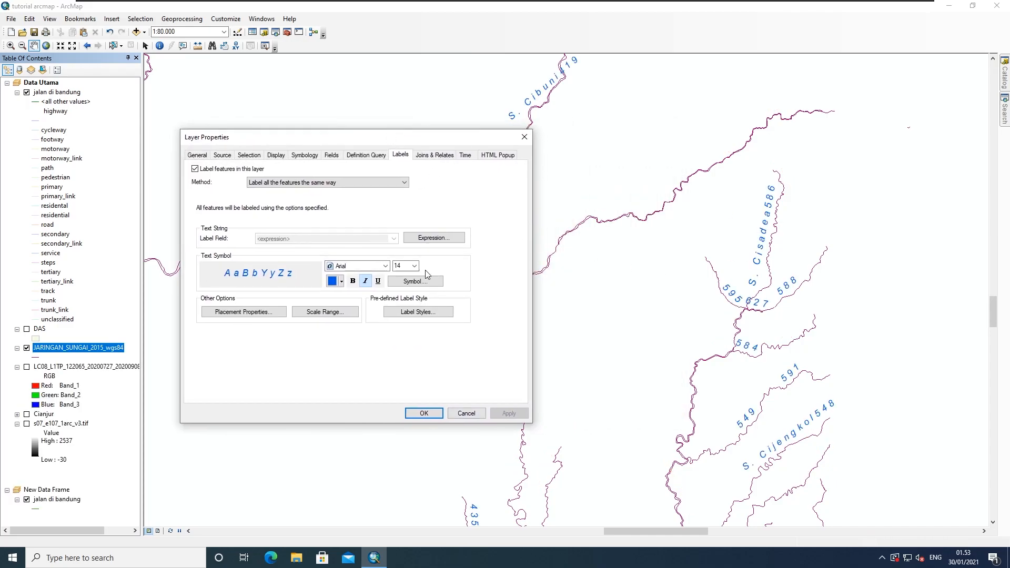
Change the river labels to the predefined Bullet Leader label style and apply it
left_click(418, 312)
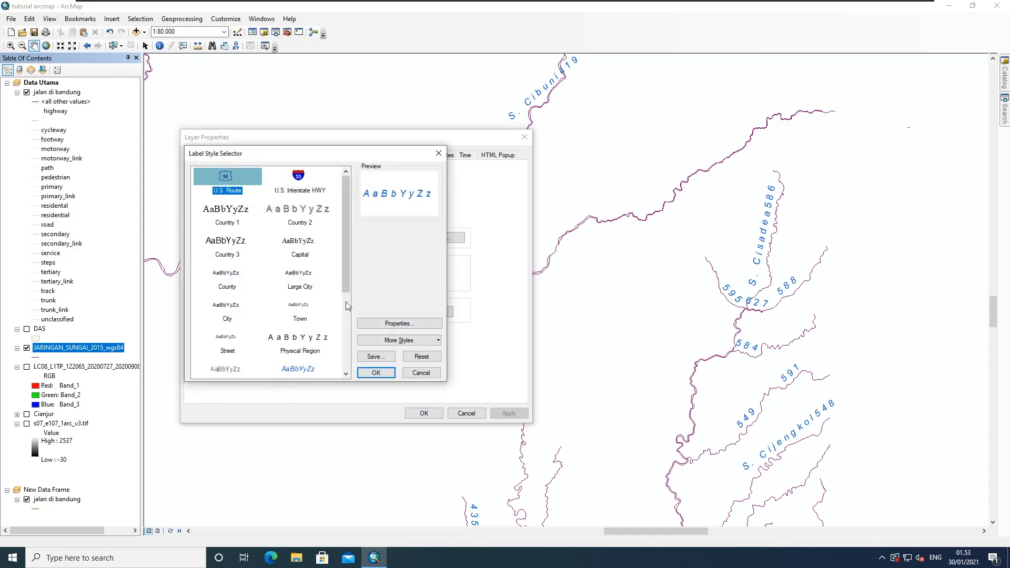
scroll(347, 274, "down", 5)
left_click(220, 362)
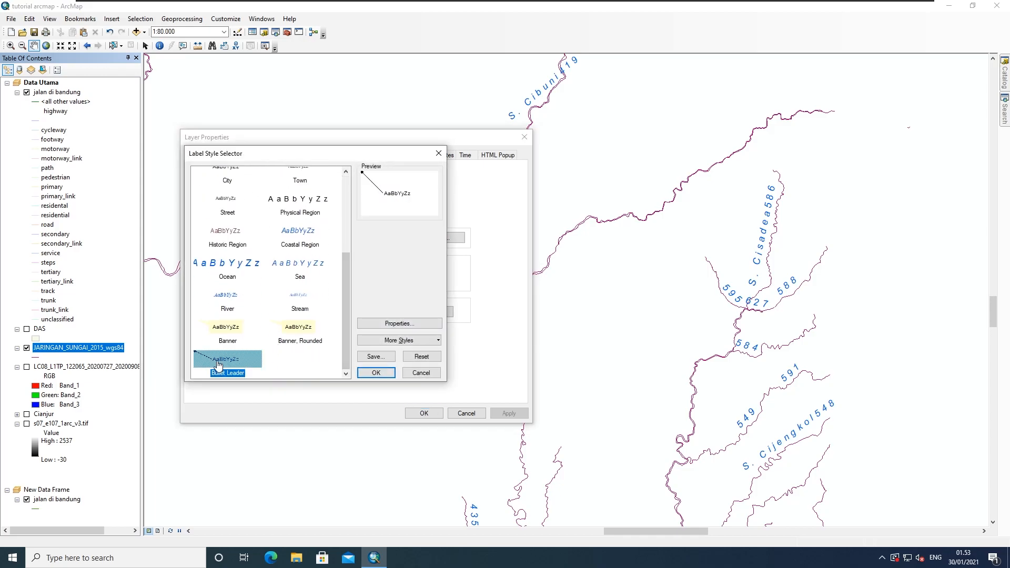
left_click(375, 373)
left_click(507, 413)
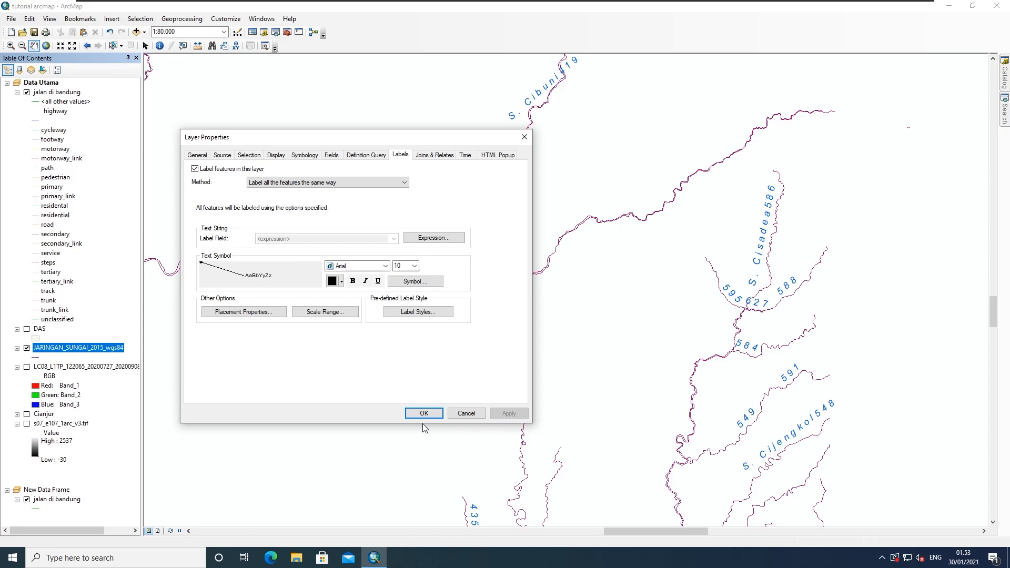
Try a join of attributes from the DAS table to the river layer, matching SUNGAI_ID with FID, and cancel it
left_click(432, 155)
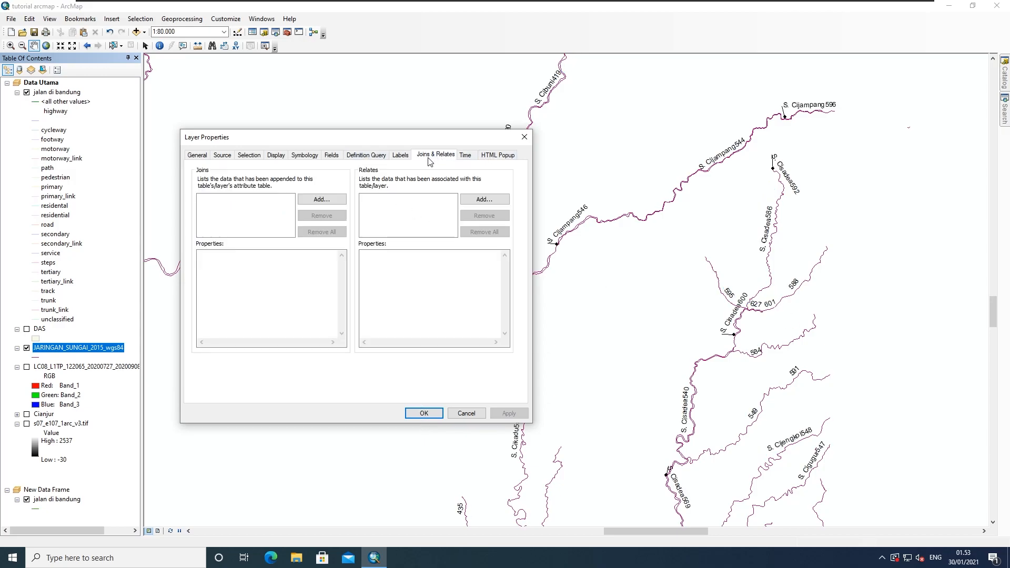
left_click_drag(372, 140, 447, 173)
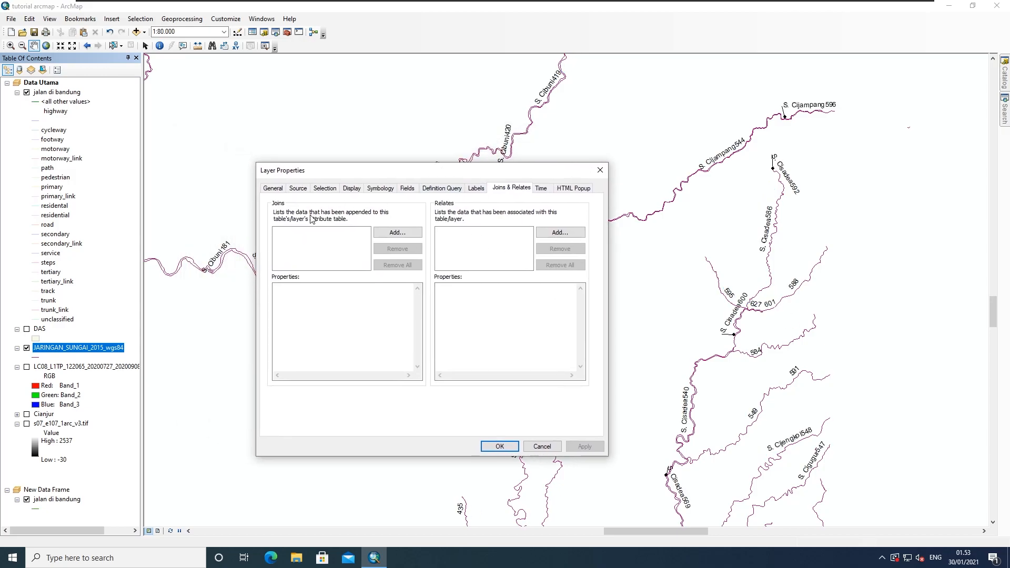
left_click(397, 232)
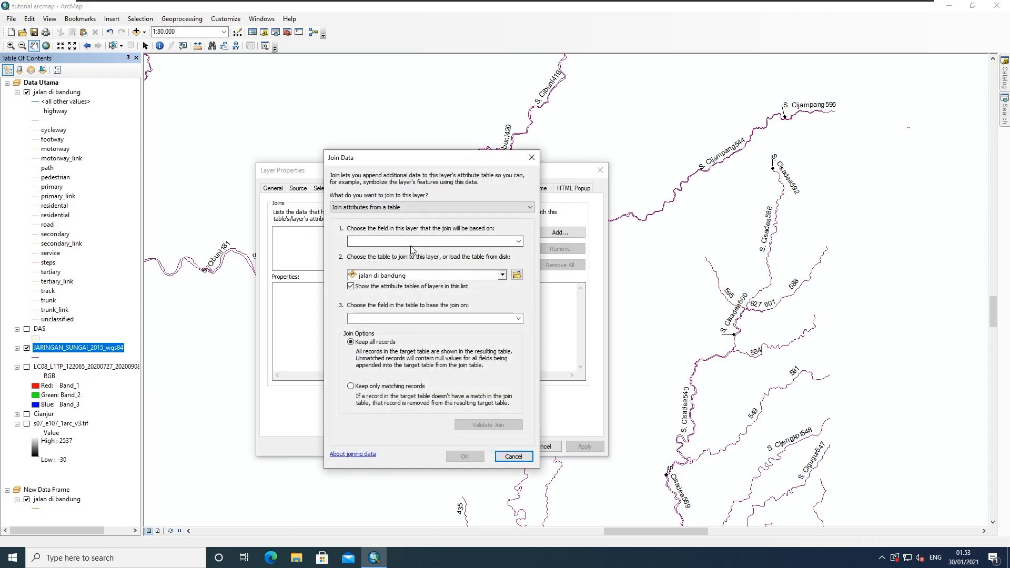
left_click(518, 241)
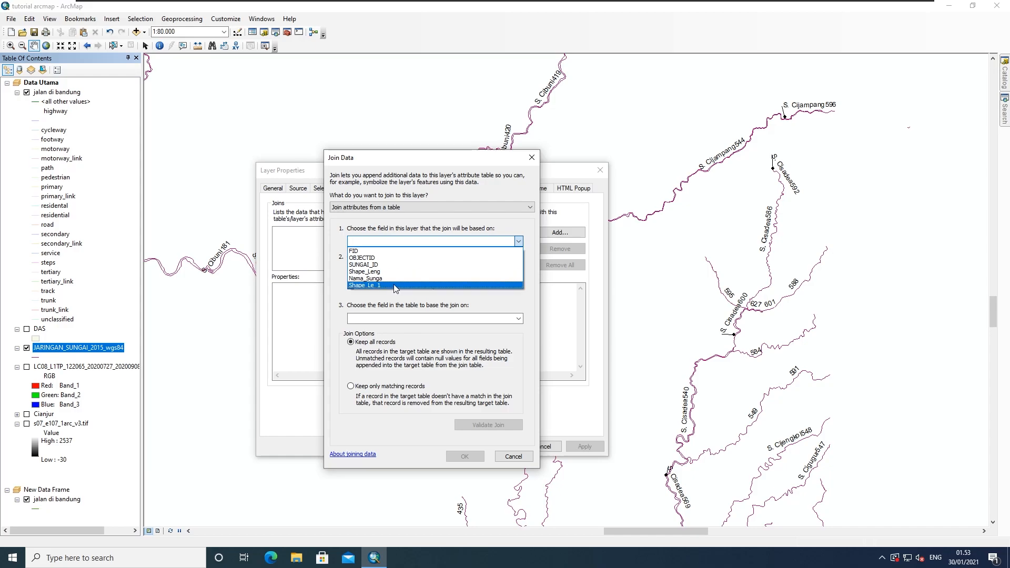
left_click(381, 256)
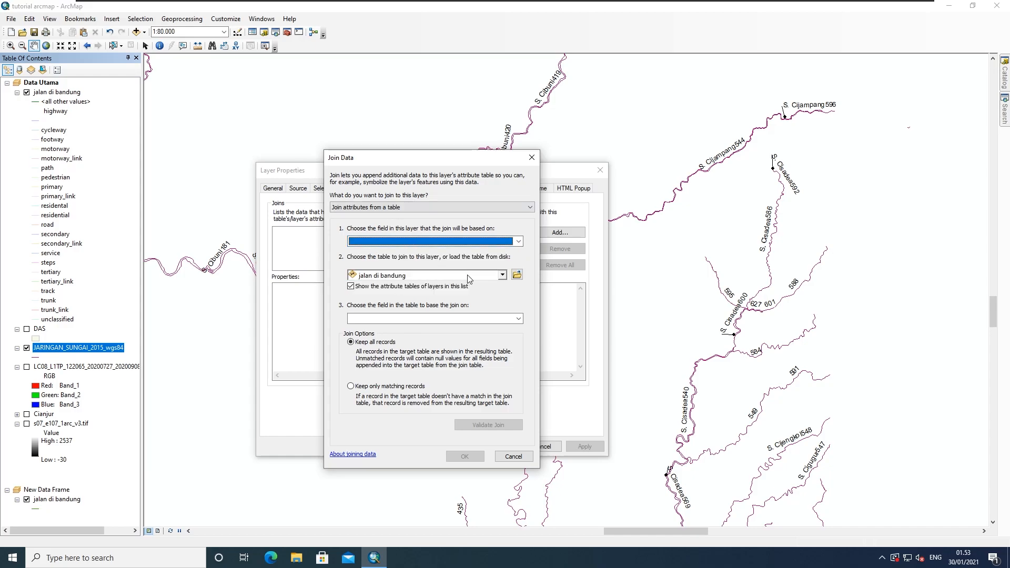
left_click(502, 275)
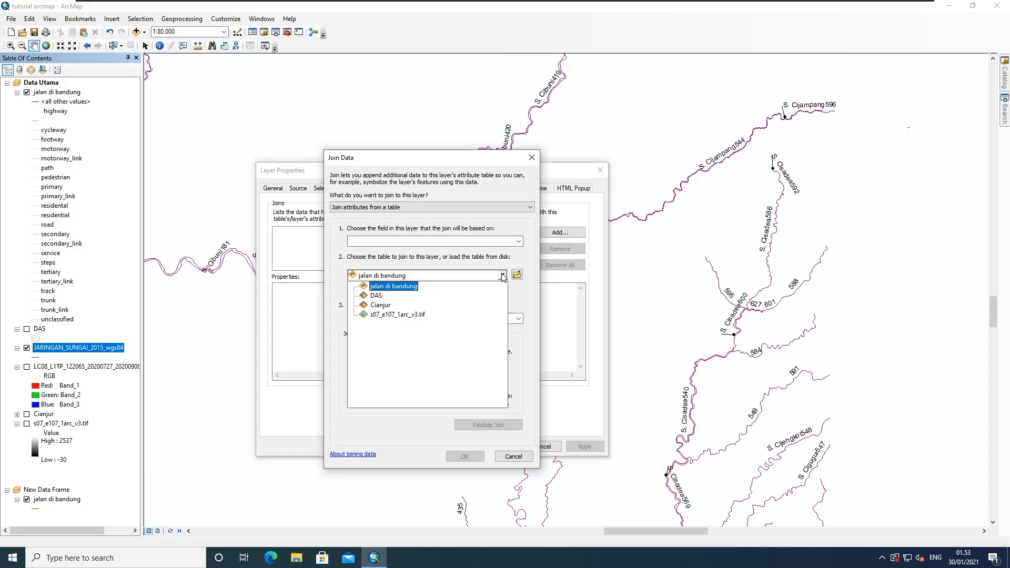
left_click(424, 296)
left_click(519, 242)
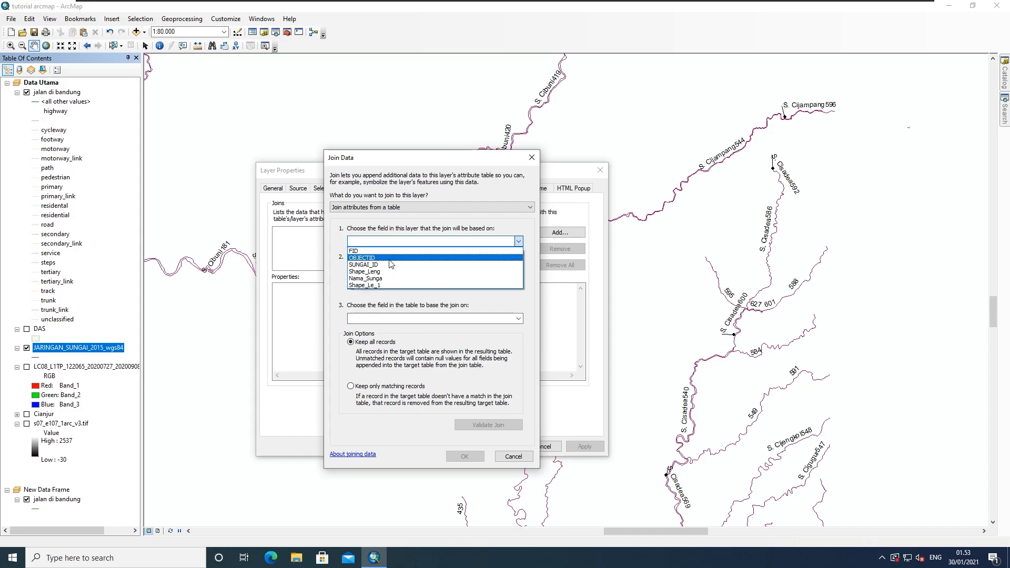
left_click(390, 252)
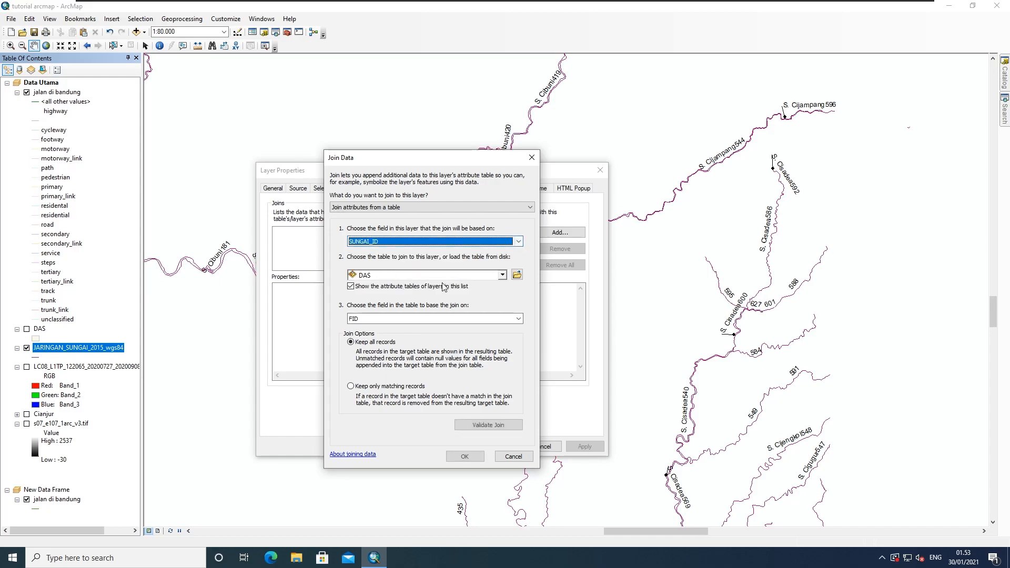
left_click(518, 319)
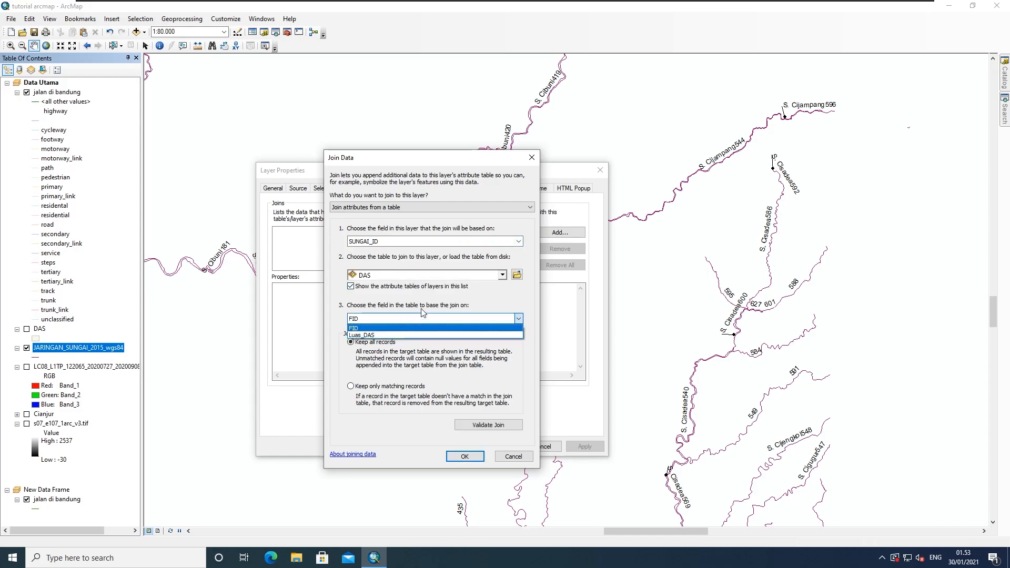
left_click(504, 460)
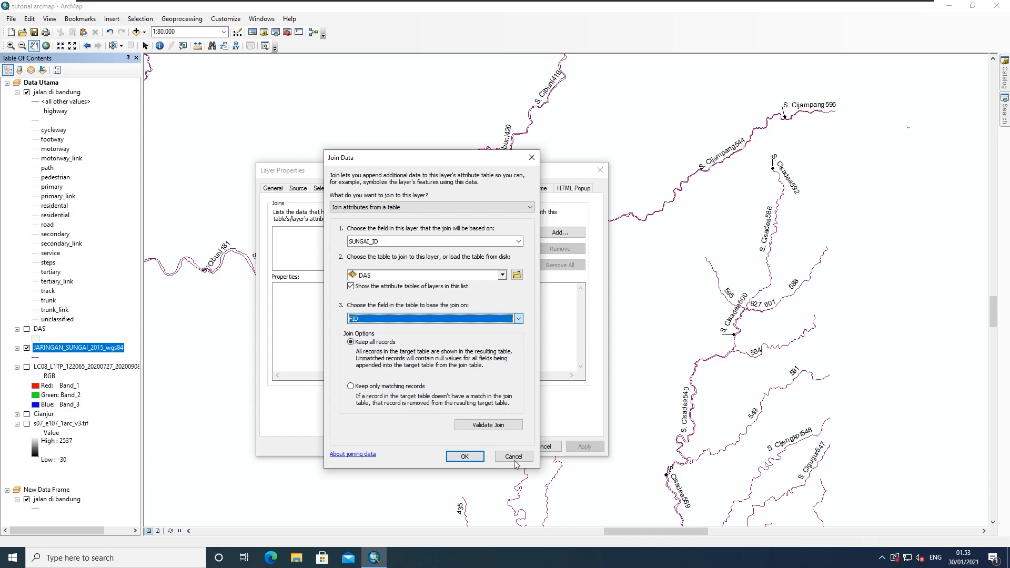
left_click(513, 456)
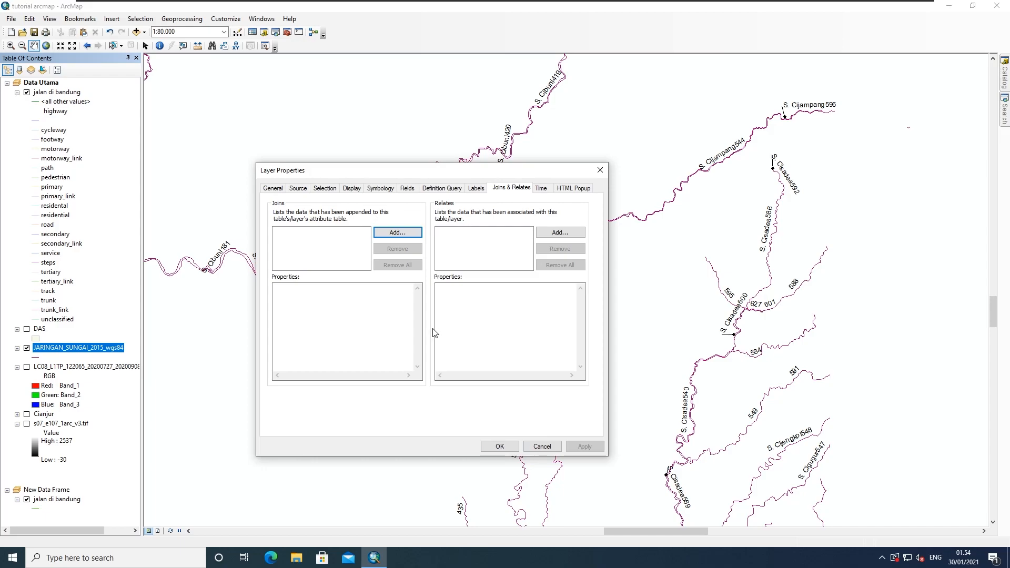
Enable time on the river layer and review its field format and layer time options
left_click(549, 190)
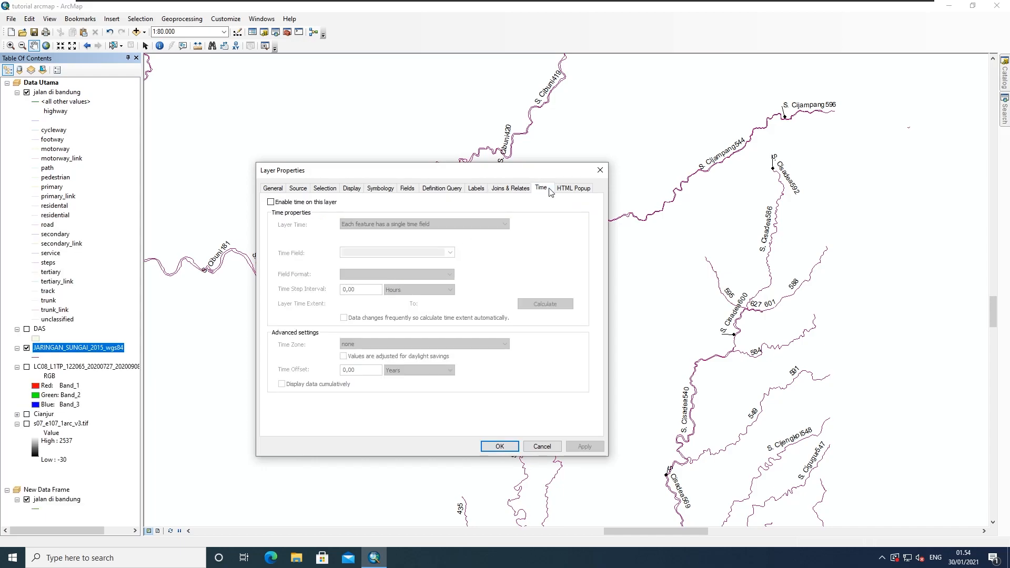
left_click(315, 204)
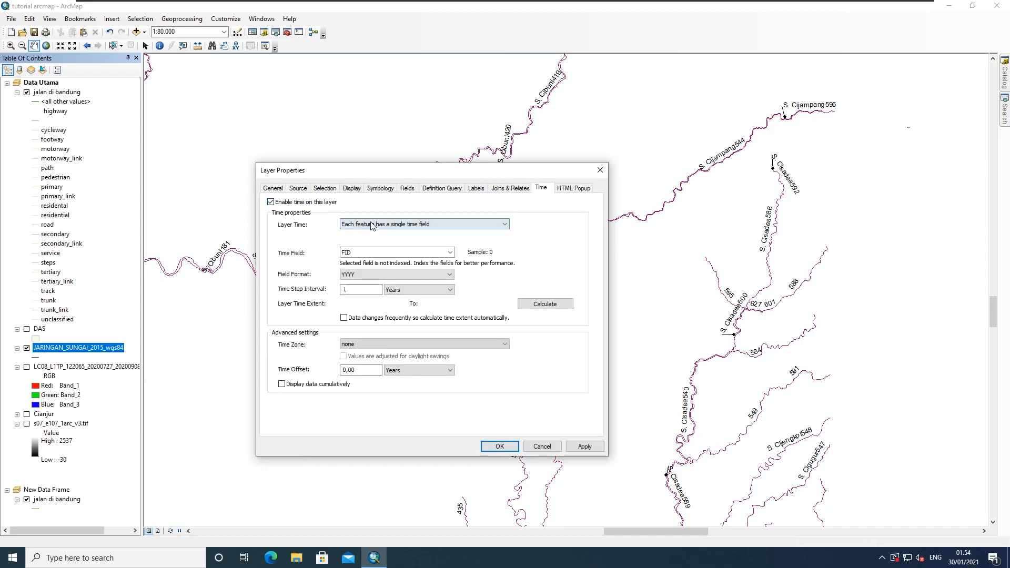
left_click(409, 274)
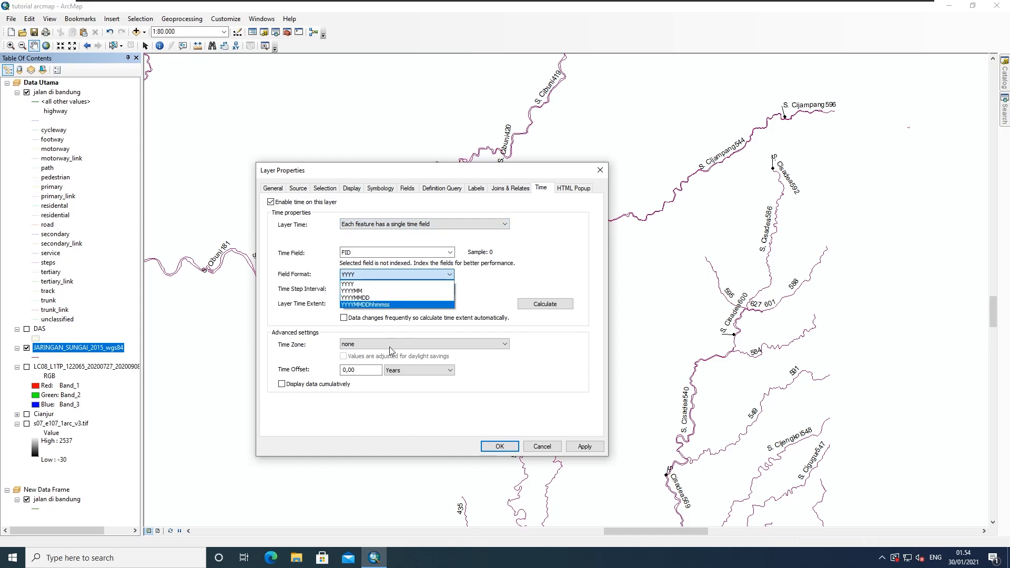
left_click(508, 258)
left_click(438, 224)
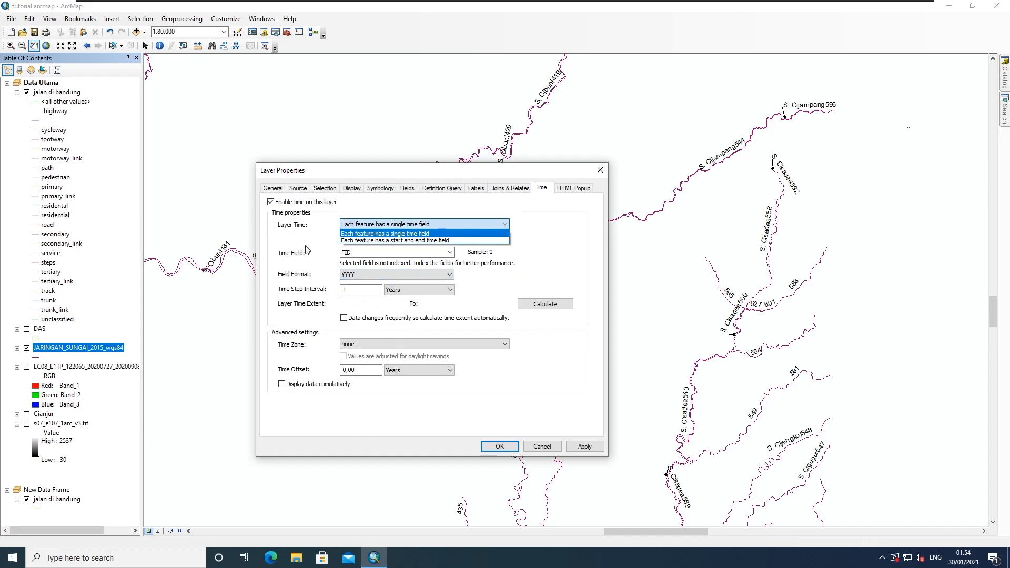
left_click(296, 322)
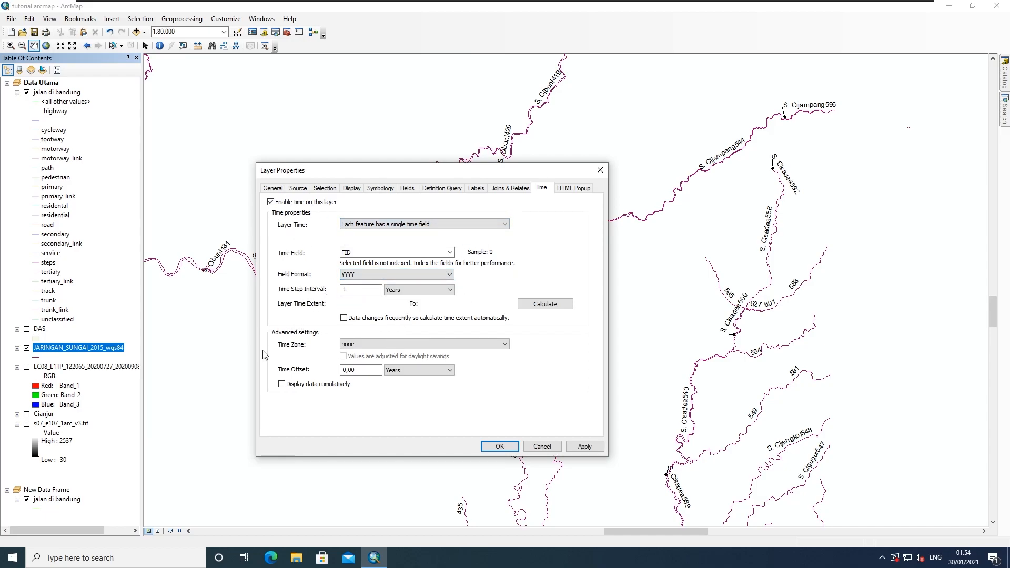
Set the river layer's HTML popup to a formatted page based on an XSL template containing "swdfswfsdfsdfsfsdf" and apply it
left_click(572, 191)
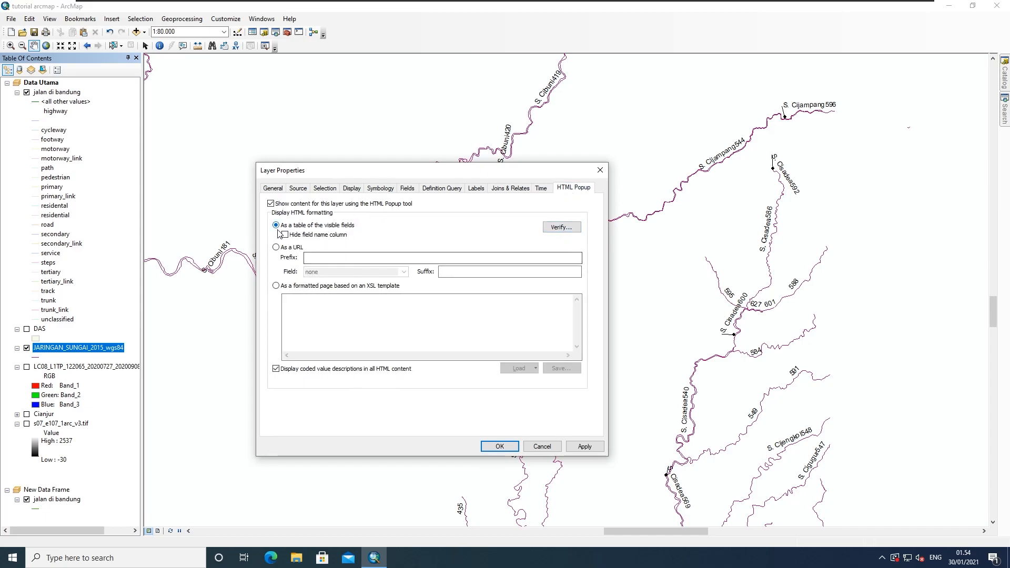
left_click(277, 248)
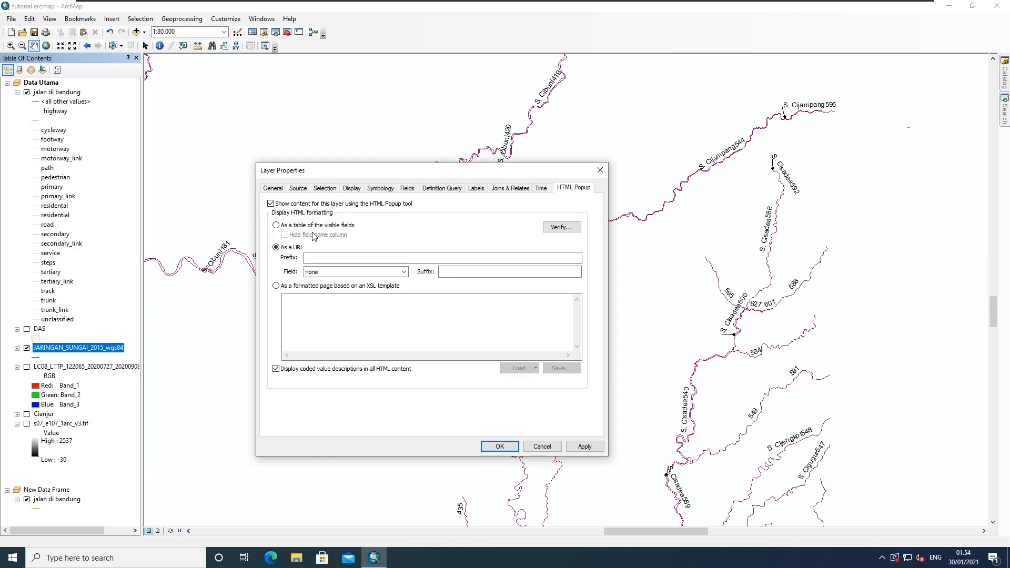
left_click(276, 225)
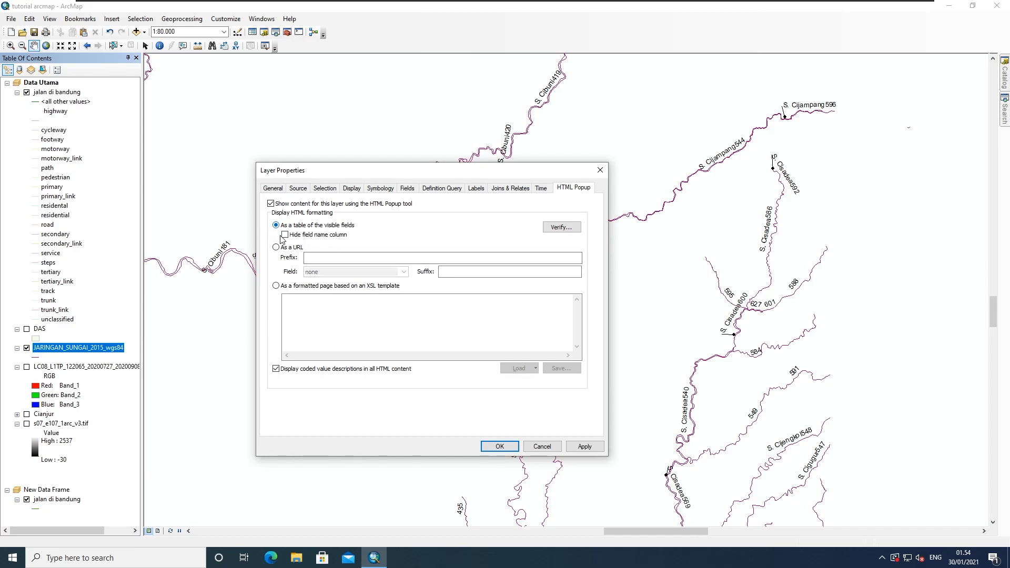
left_click(303, 298)
type("swdfswfsdfsdfsfsdf")
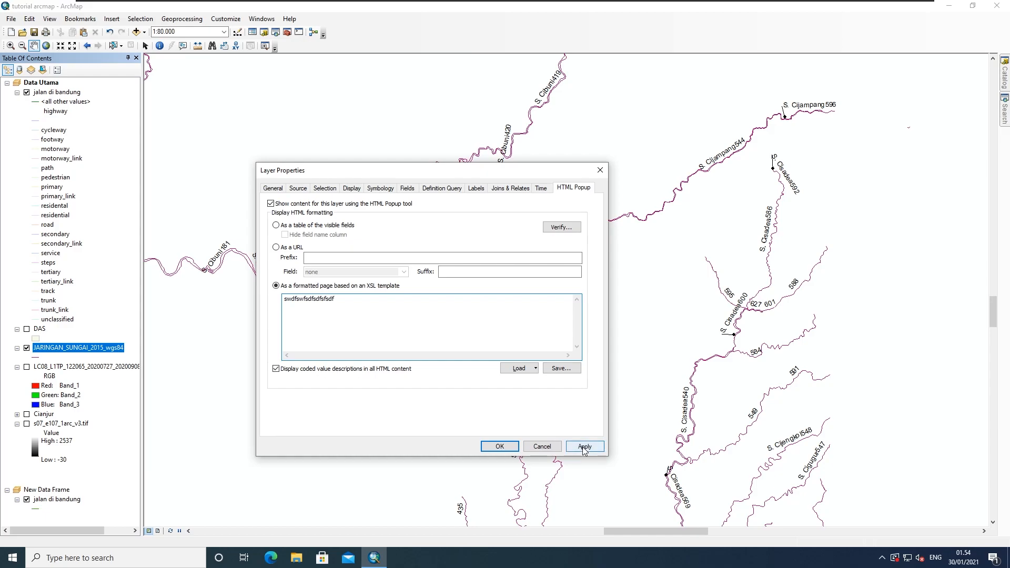
left_click(584, 447)
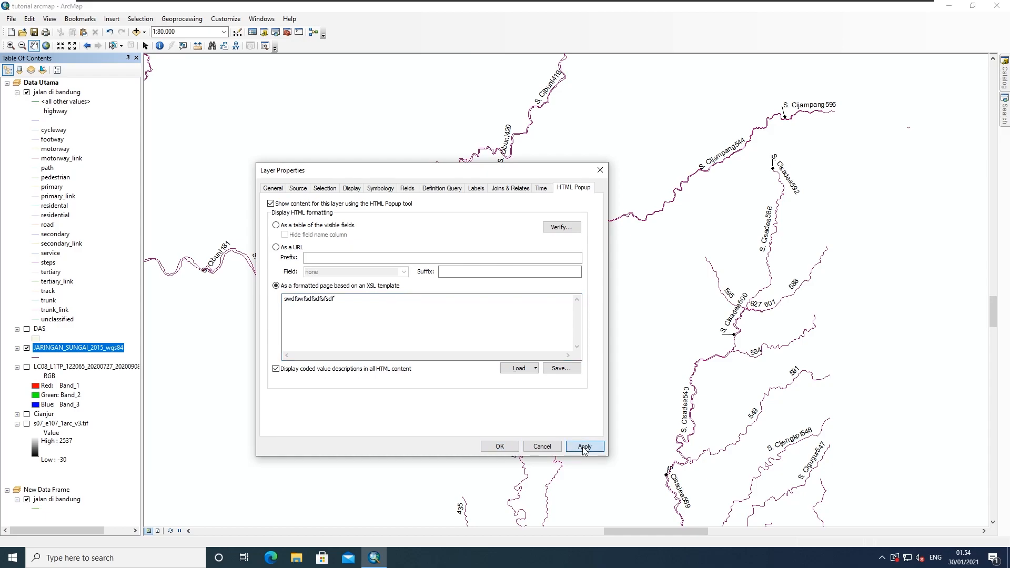
left_click(506, 450)
View the HTML popup of the S. Cibuni river on the map, highlight its template text and close it
left_click_drag(506, 261, 536, 276)
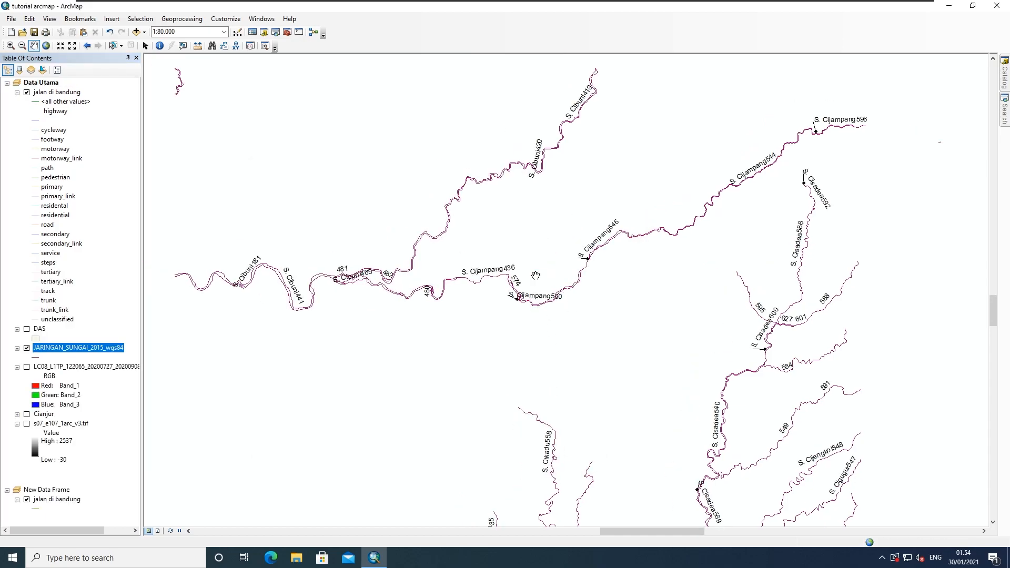
left_click(182, 45)
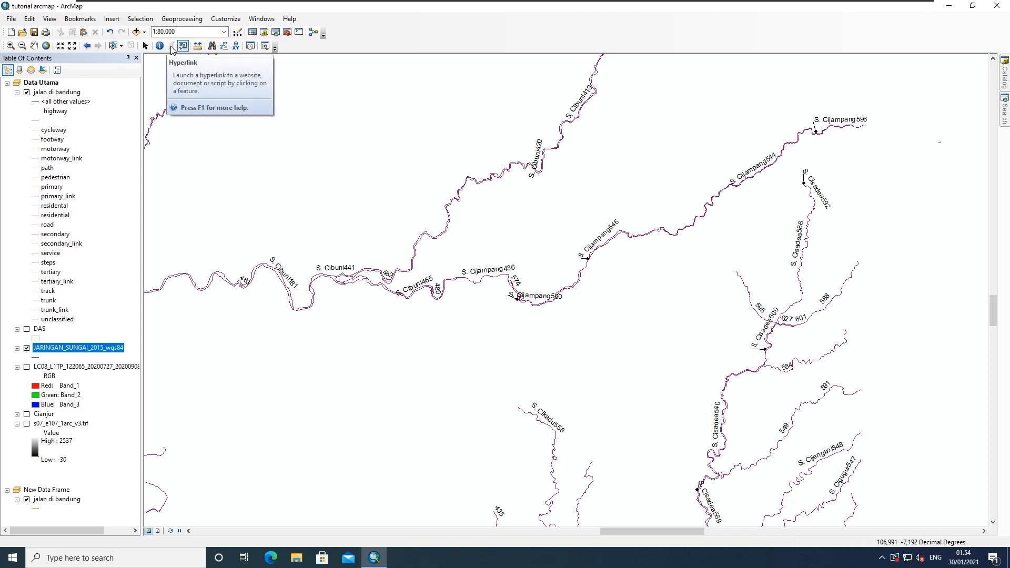
left_click(450, 223)
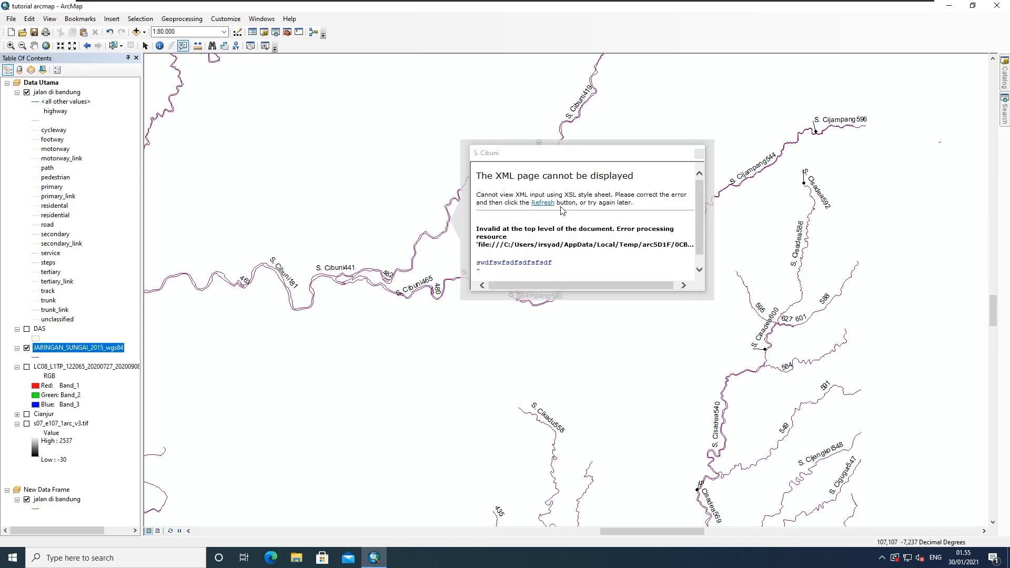
triple_click(481, 265)
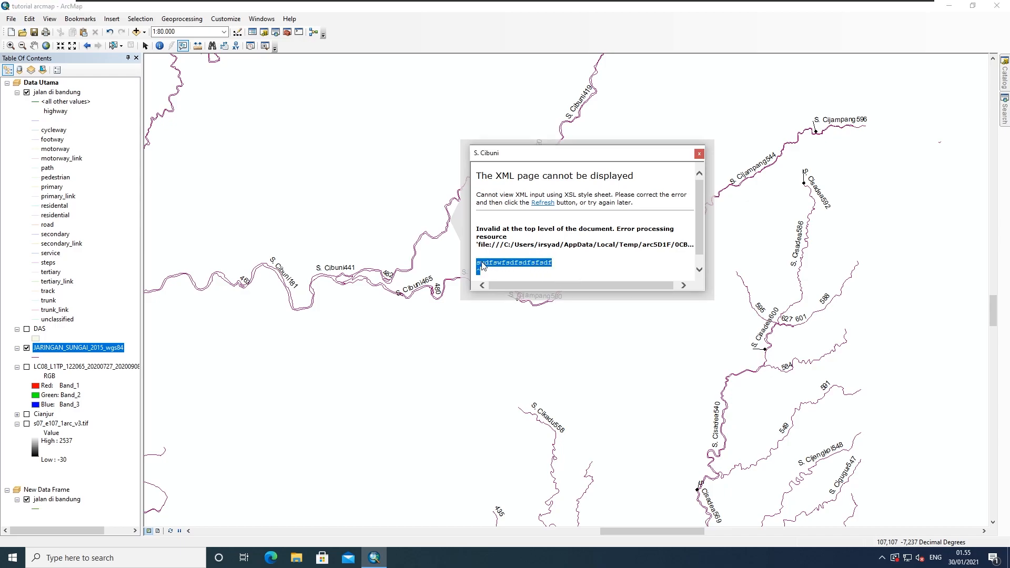
left_click_drag(621, 284, 646, 284)
left_click(201, 339)
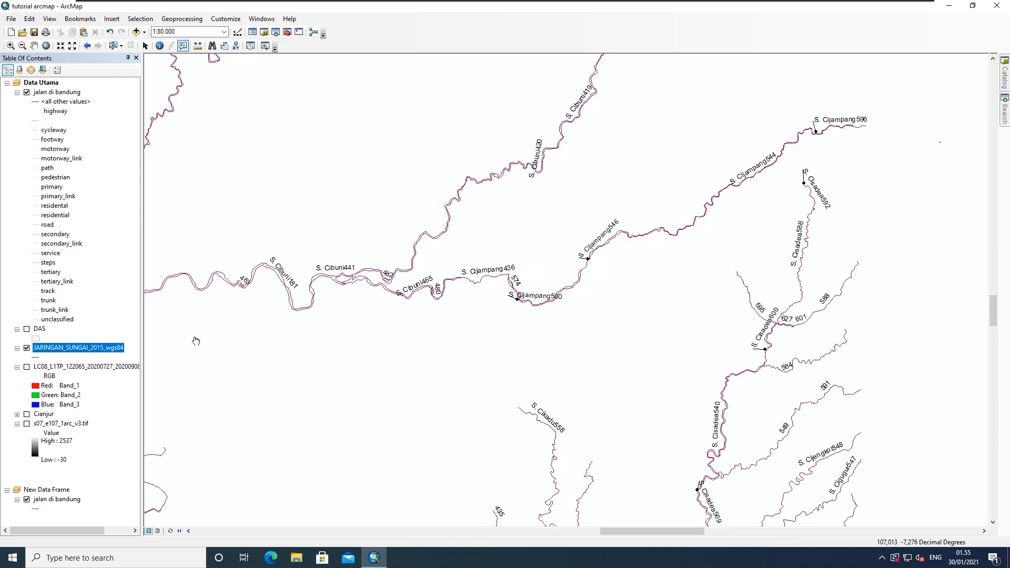
Reopen the river layer's properties and review its general, source, display and symbology settings without changing them
double_click(114, 348)
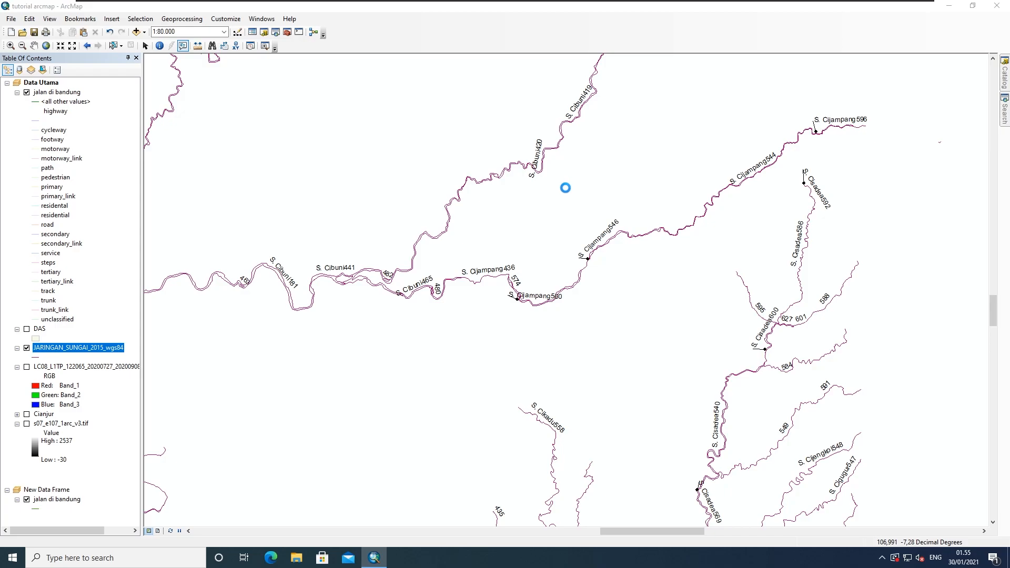
left_click(346, 150)
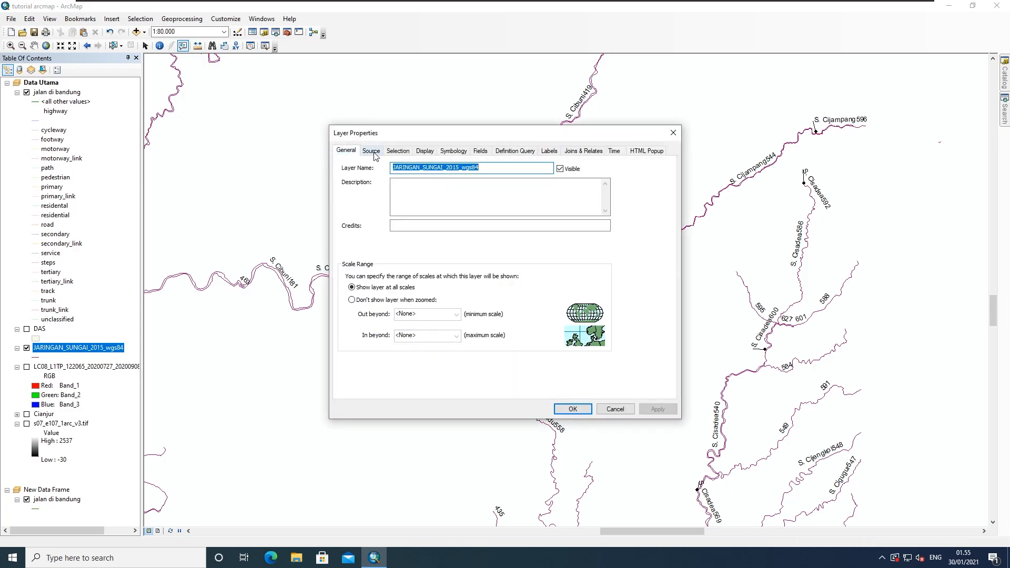
left_click(374, 153)
key("Escape")
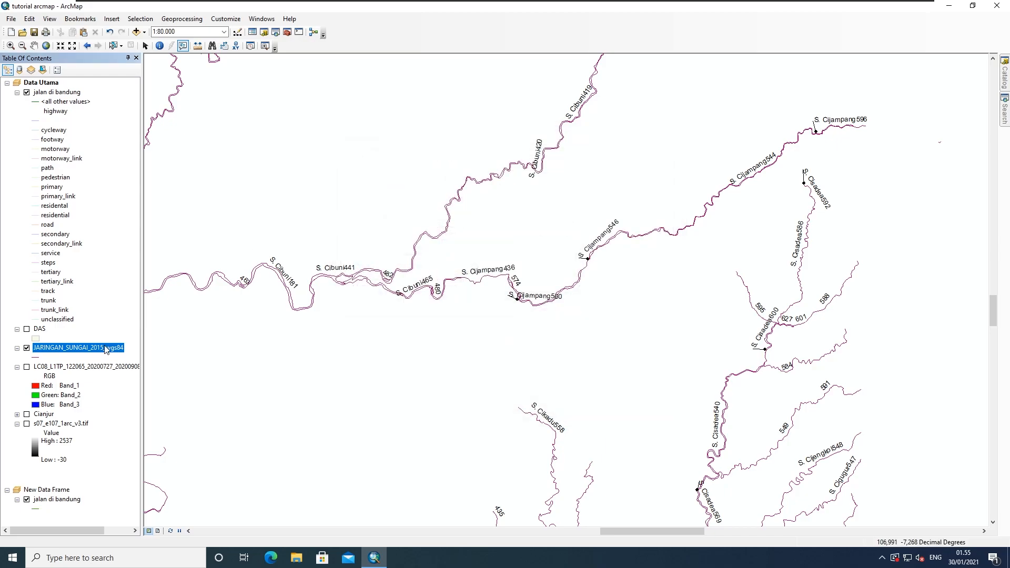
double_click(107, 349)
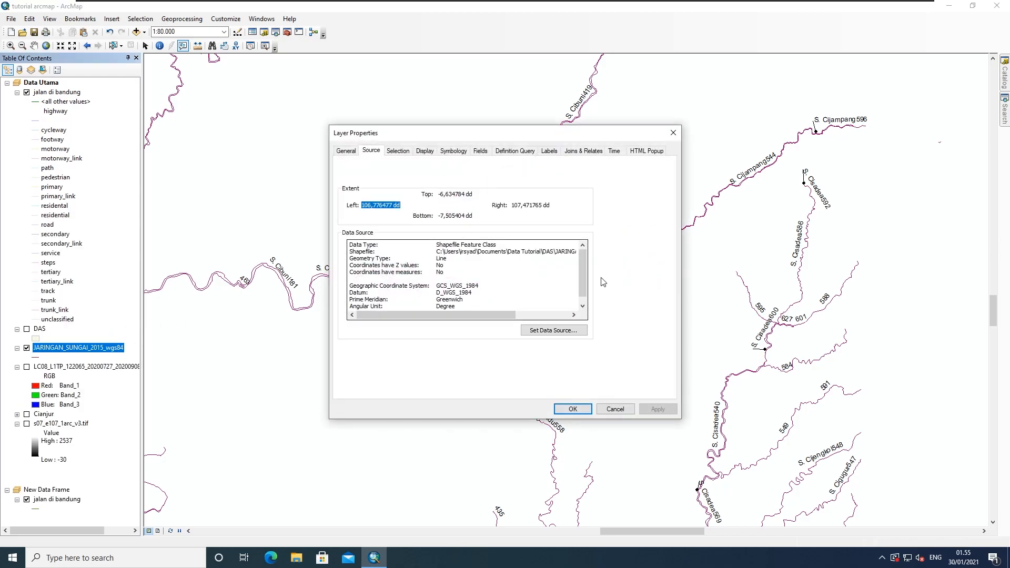
left_click(573, 409)
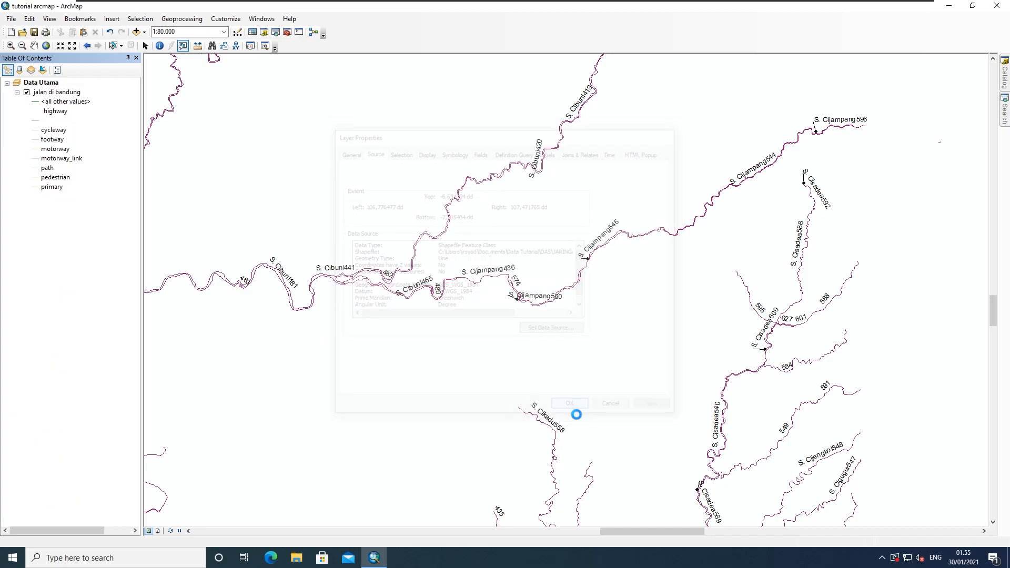
double_click(98, 347)
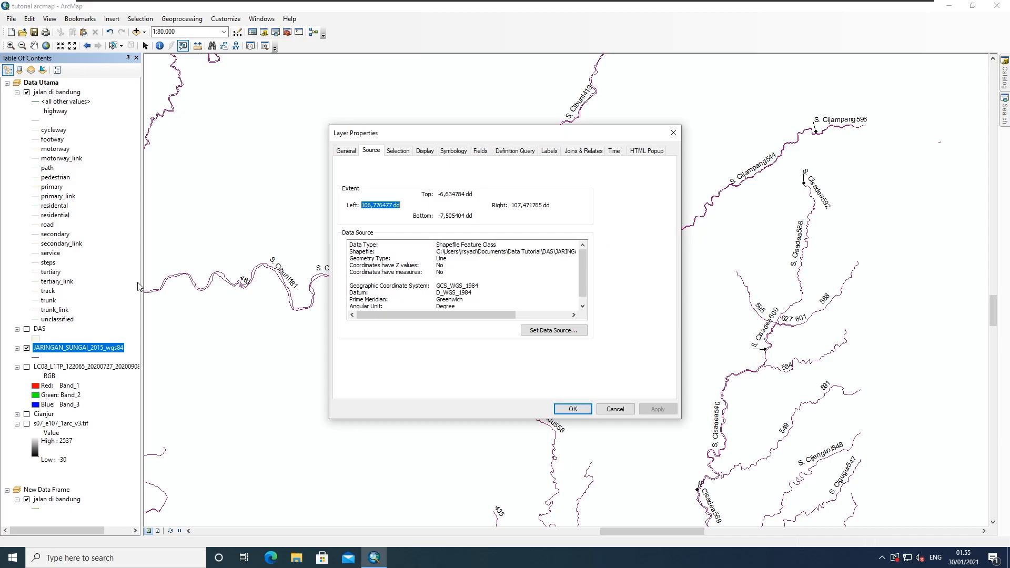
left_click(346, 151)
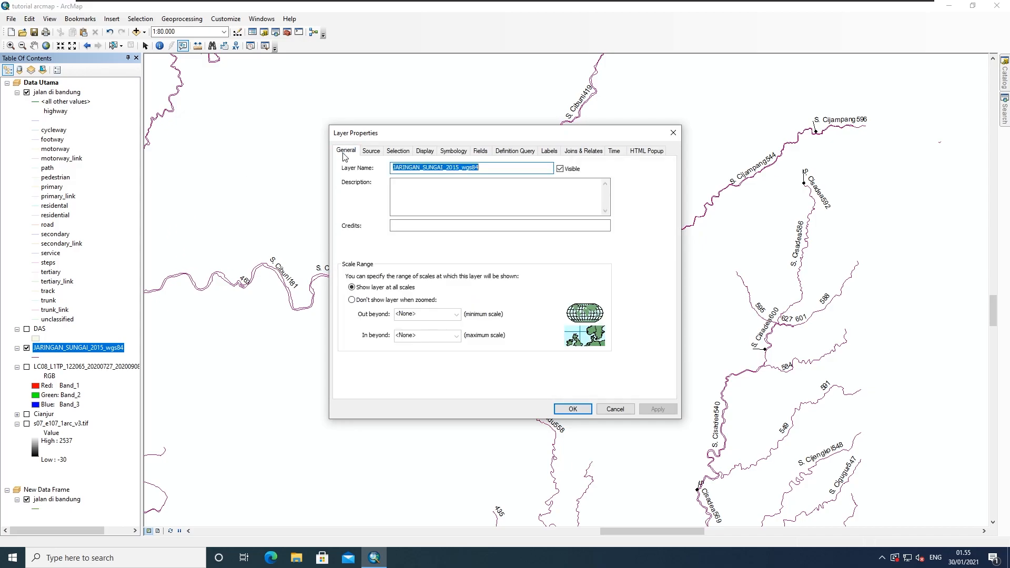
left_click(419, 153)
left_click(454, 152)
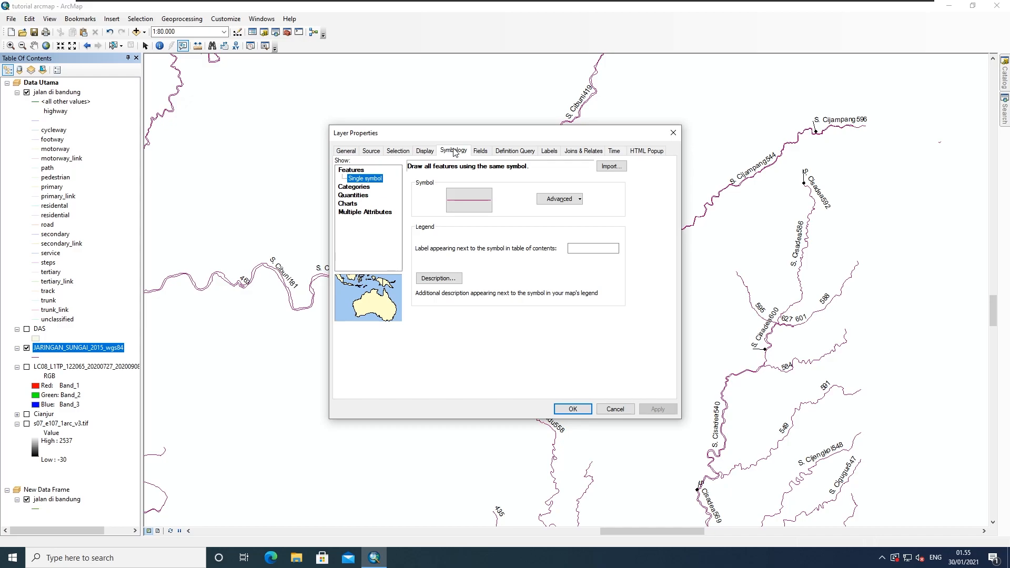
left_click(616, 409)
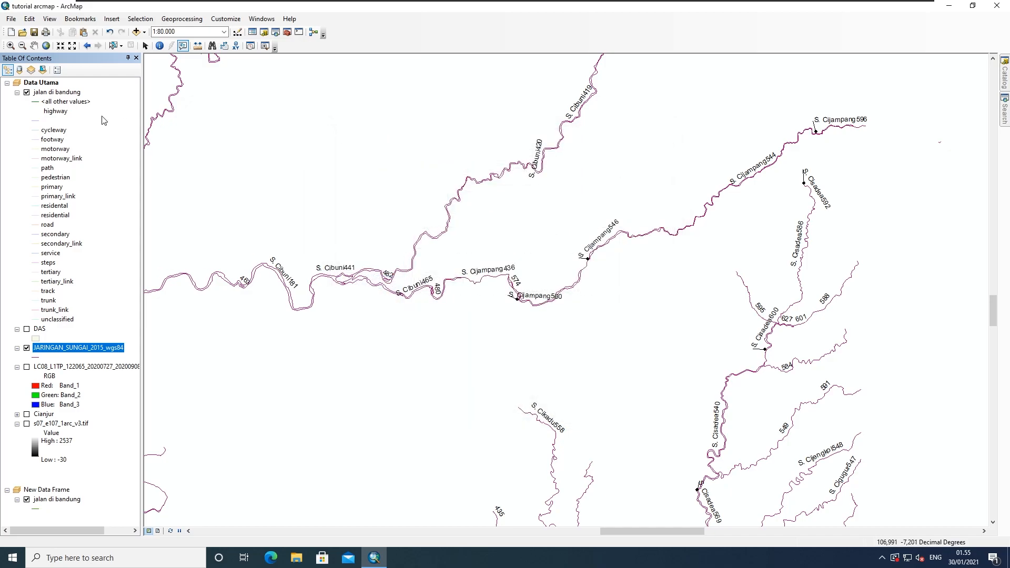
Open the attribute table of the jalan di bandung layer and show the available table options
right_click(60, 95)
left_click(90, 123)
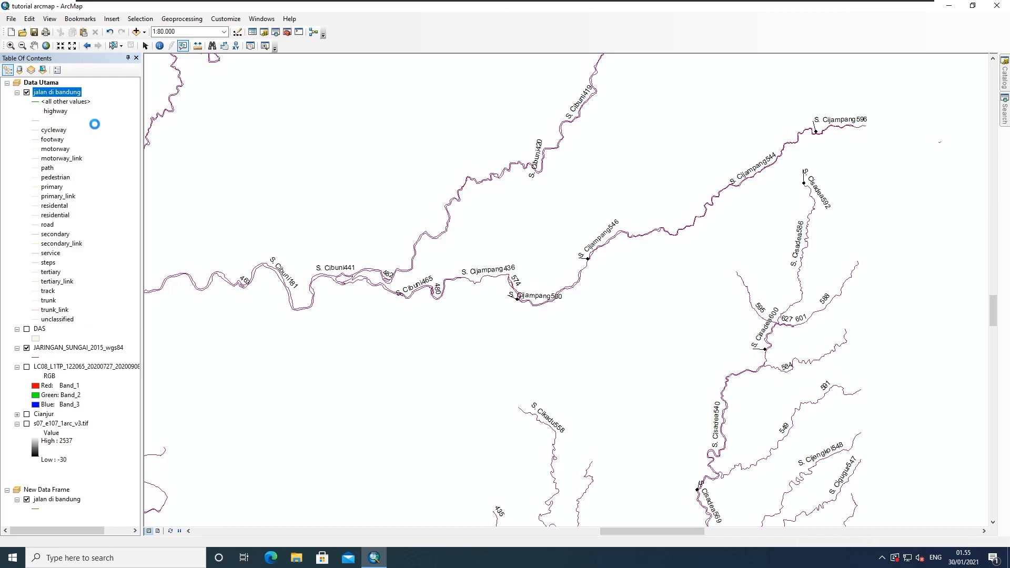
left_click(212, 146)
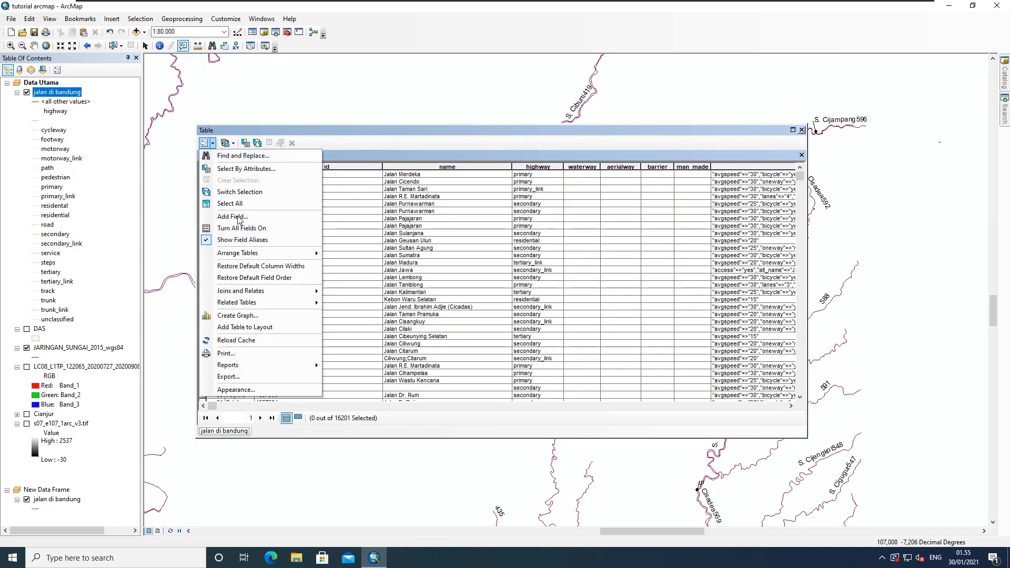